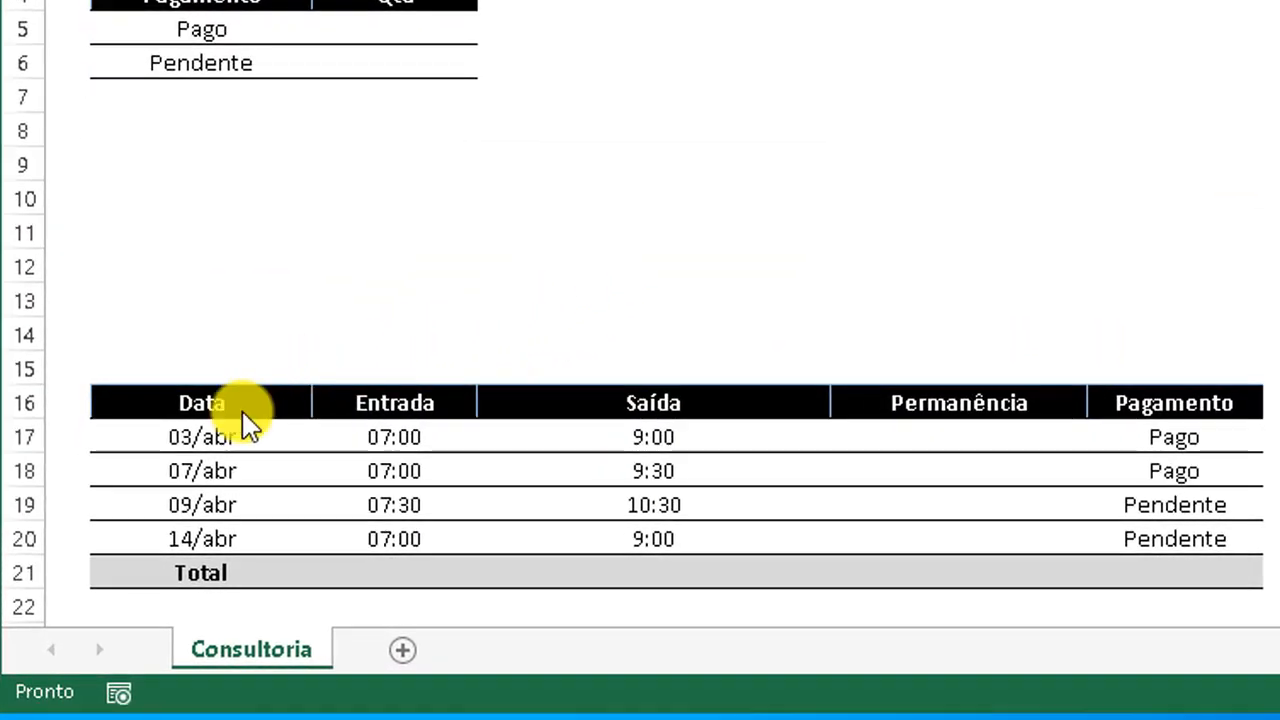
# Examine the Data, Entrada, Saída, Permanência and Pagamento columns of the consultation table, including the Pago and Pendente rows.
pyautogui.moveTo(206, 409); pyautogui.dragTo(254, 534)
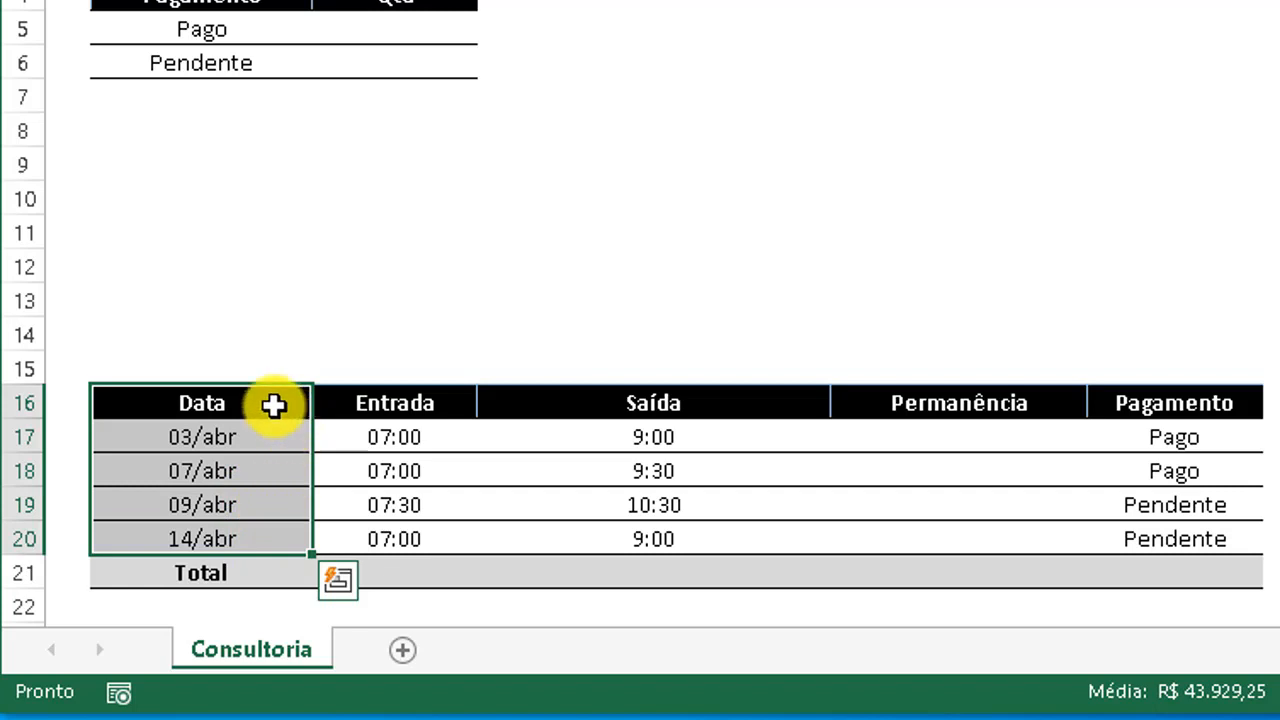
pyautogui.moveTo(386, 406); pyautogui.dragTo(406, 536)
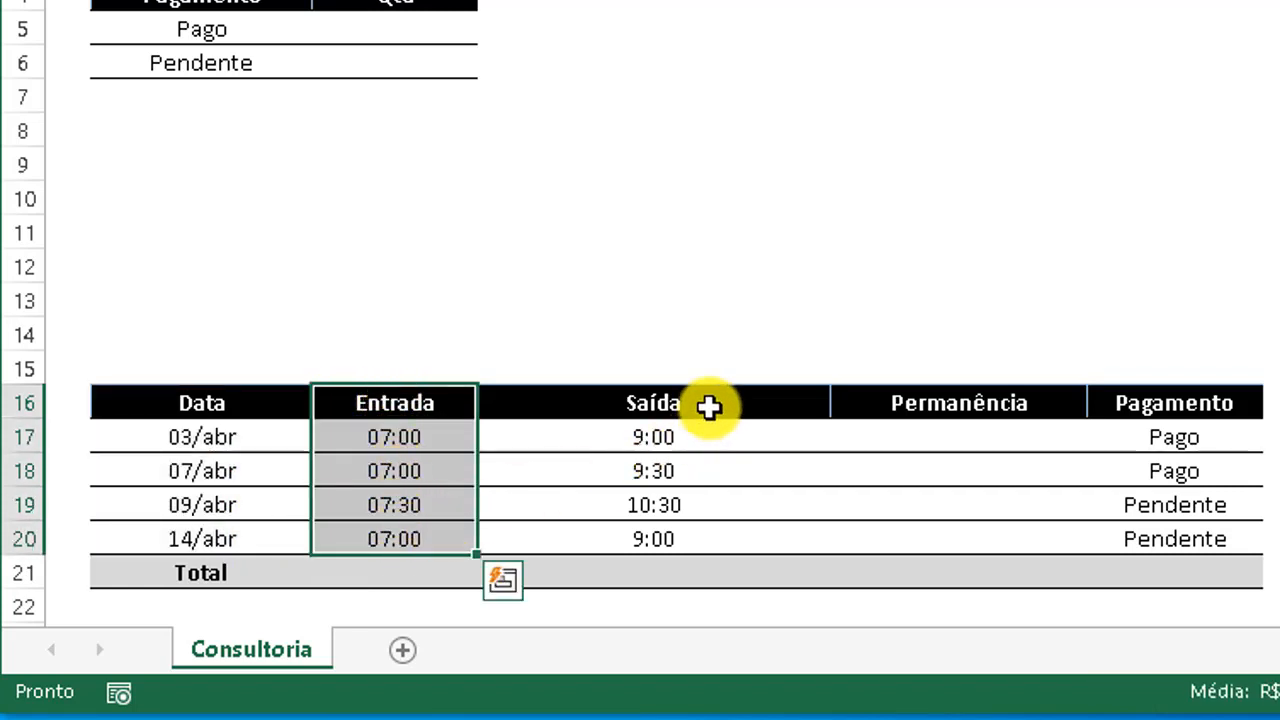
pyautogui.moveTo(709, 406); pyautogui.dragTo(697, 526)
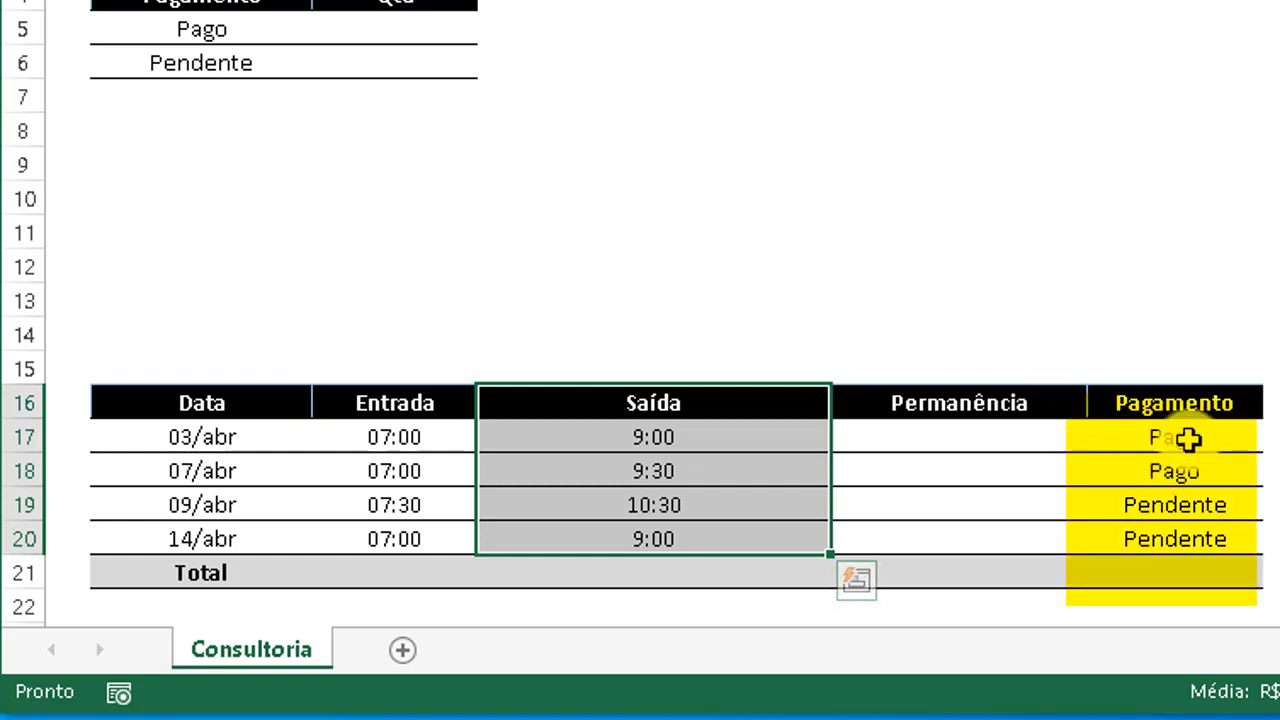
pyautogui.moveTo(1200, 437); pyautogui.dragTo(1211, 475)
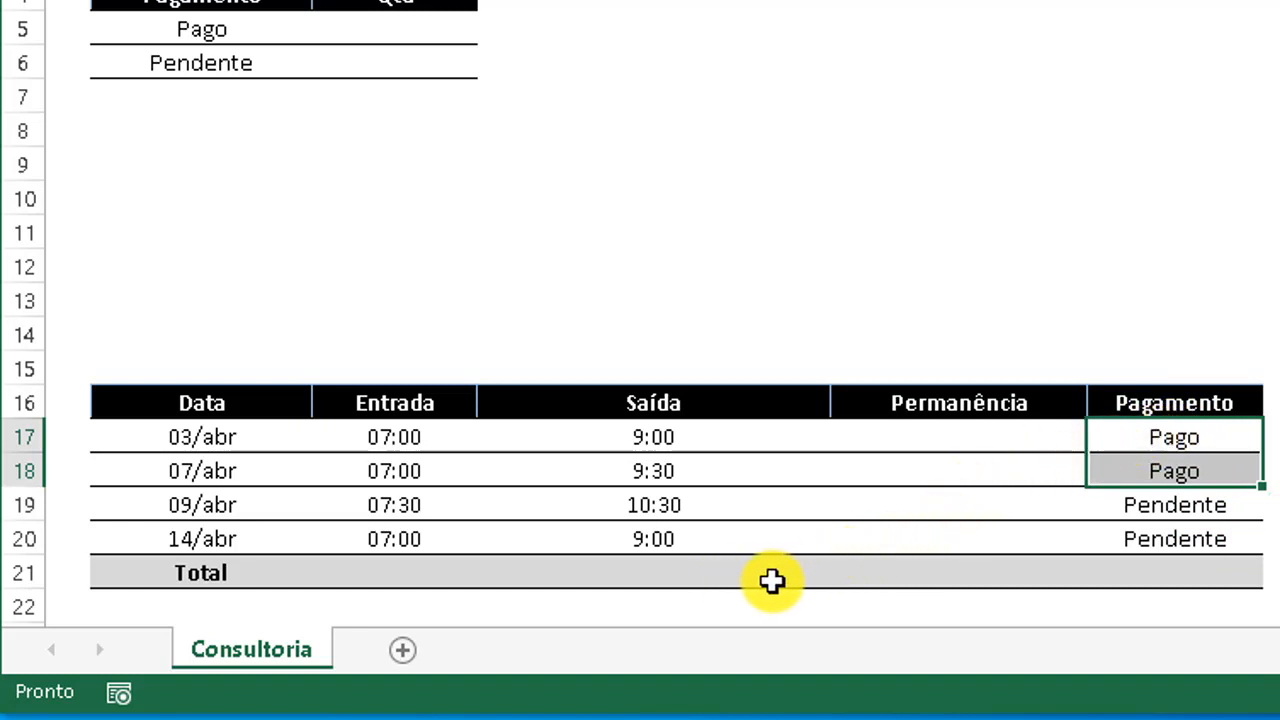
pyautogui.click(993, 573)
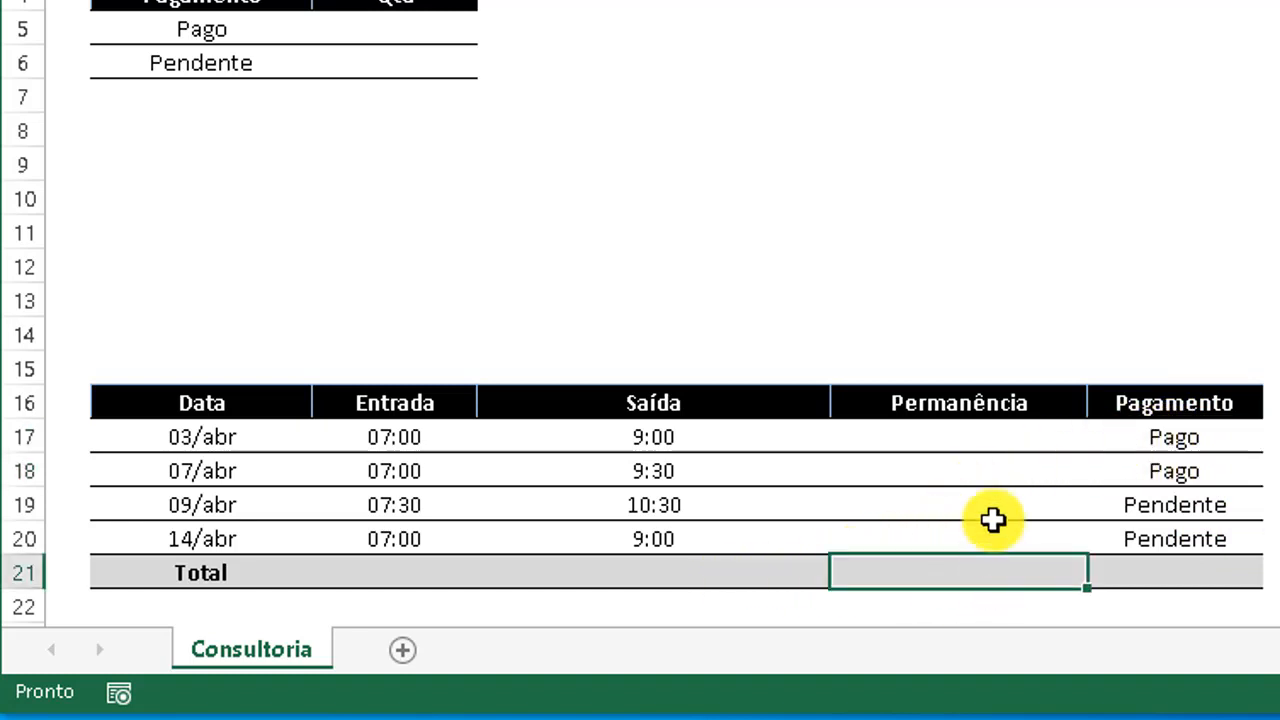
pyautogui.moveTo(996, 436); pyautogui.dragTo(1000, 537)
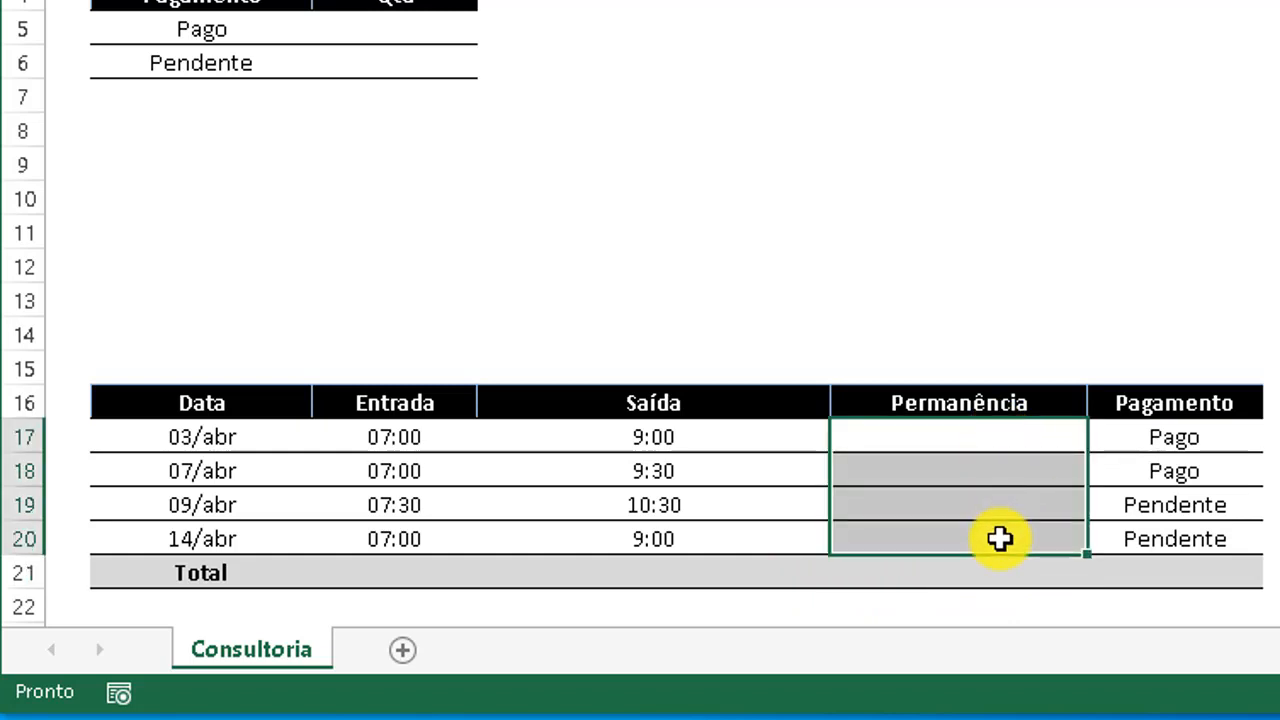
pyautogui.click(1151, 508)
pyautogui.moveTo(1151, 527); pyautogui.dragTo(1152, 532)
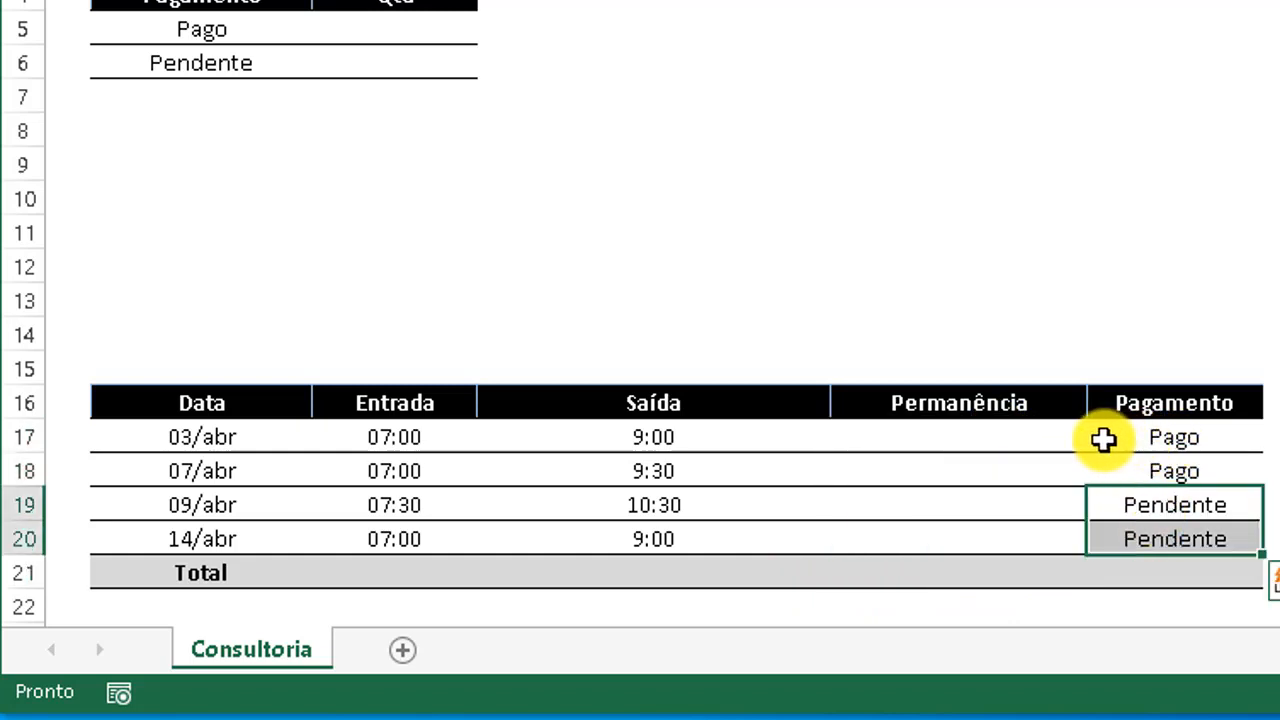
# Calculate the 03/abr stay in E17 by subtracting Entrada from Saída with =D17-C17.
pyautogui.click(1049, 440)
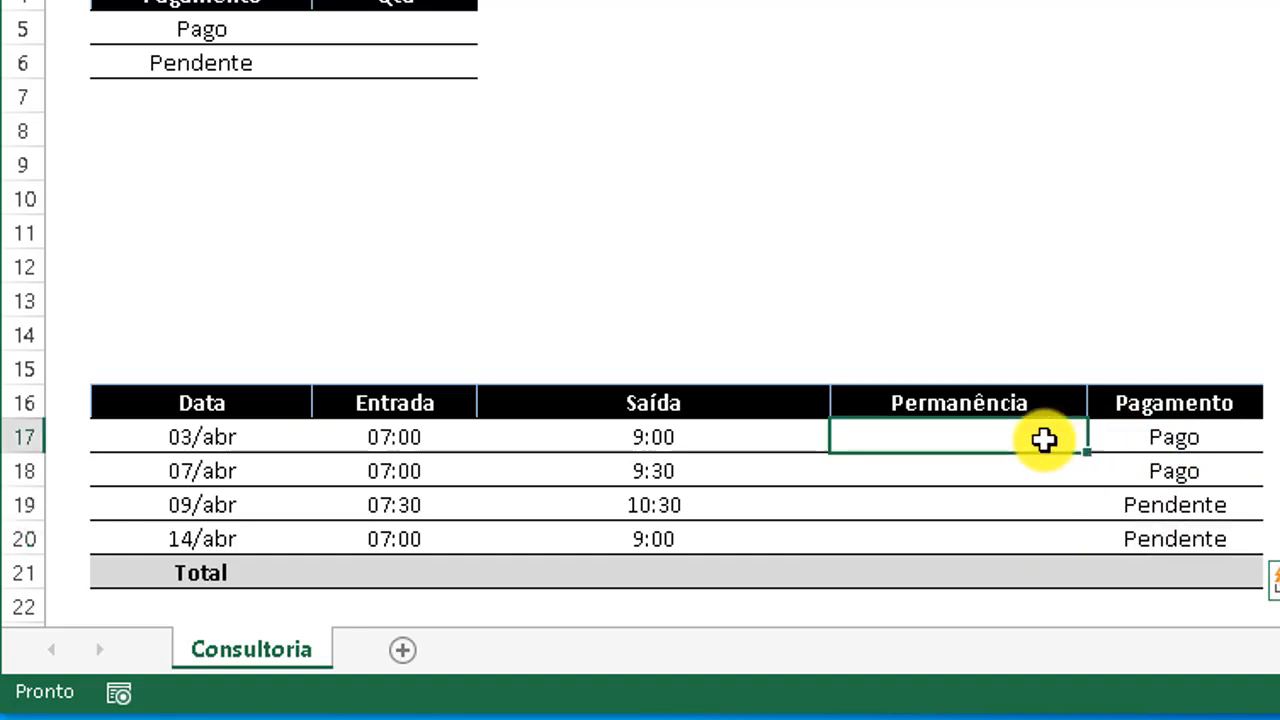
pyautogui.write('=')
pyautogui.click(723, 440)
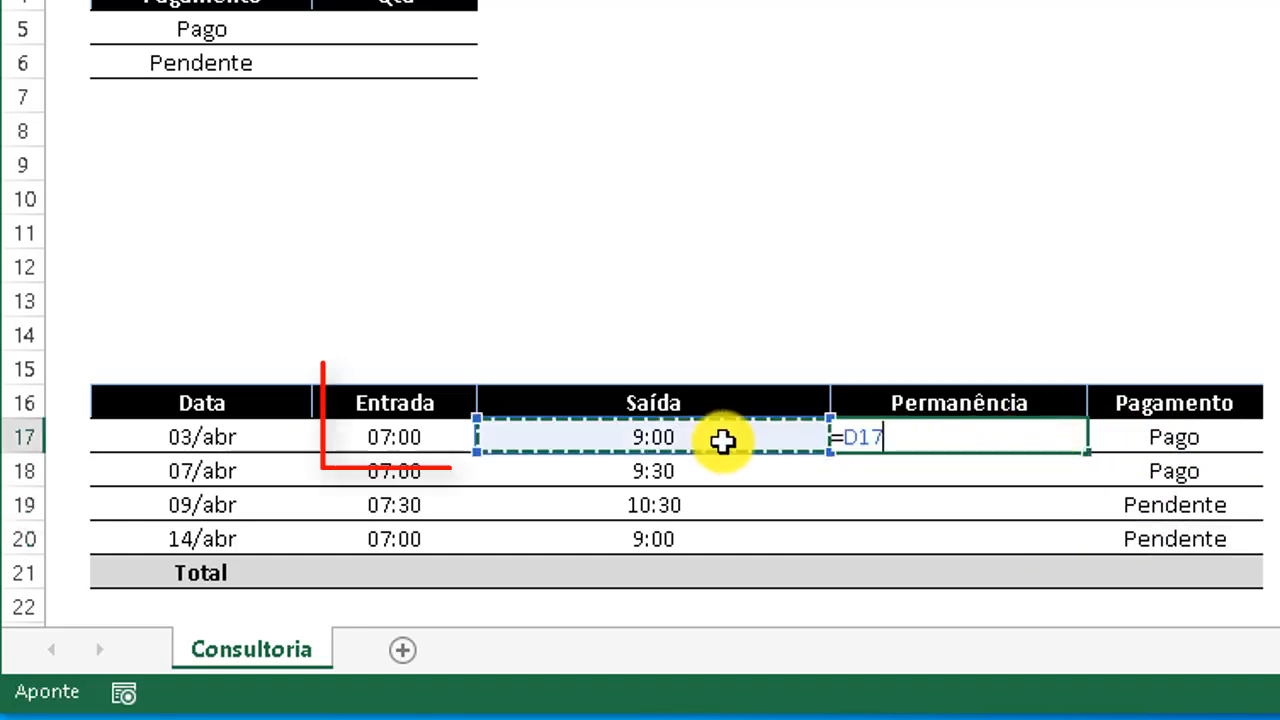
pyautogui.write('-')
pyautogui.click(449, 441)
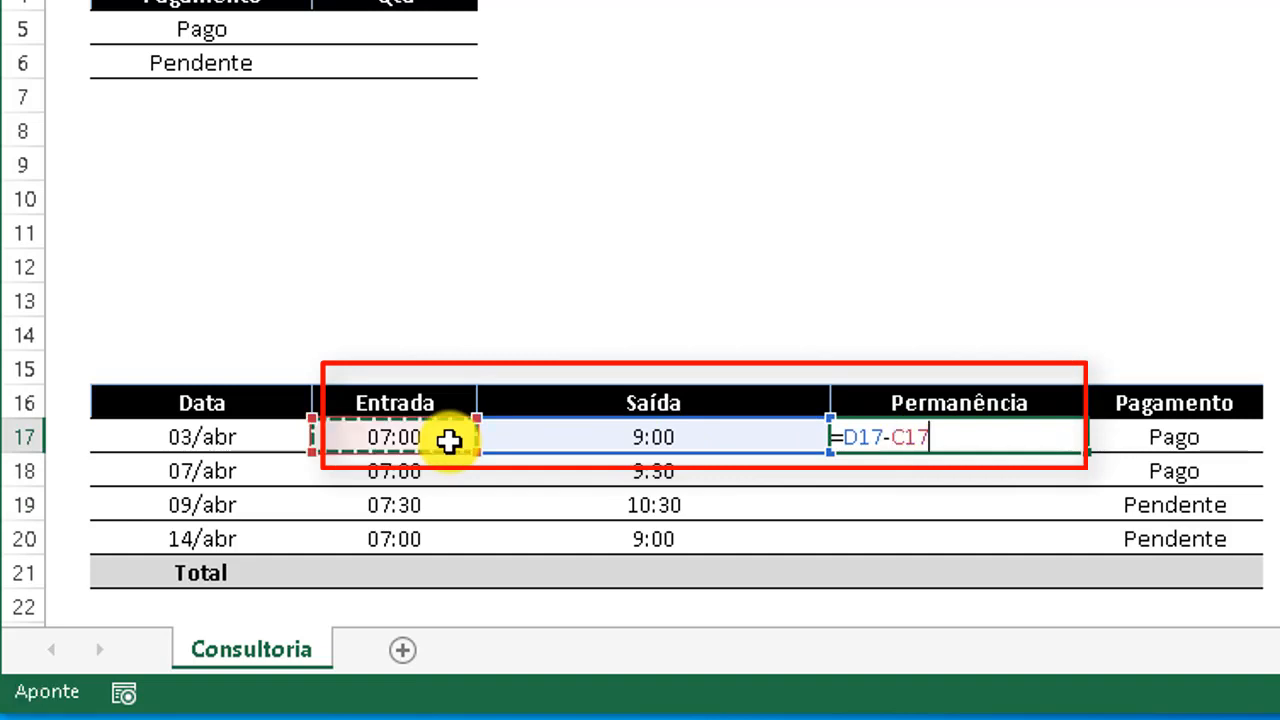
pyautogui.press('Return')
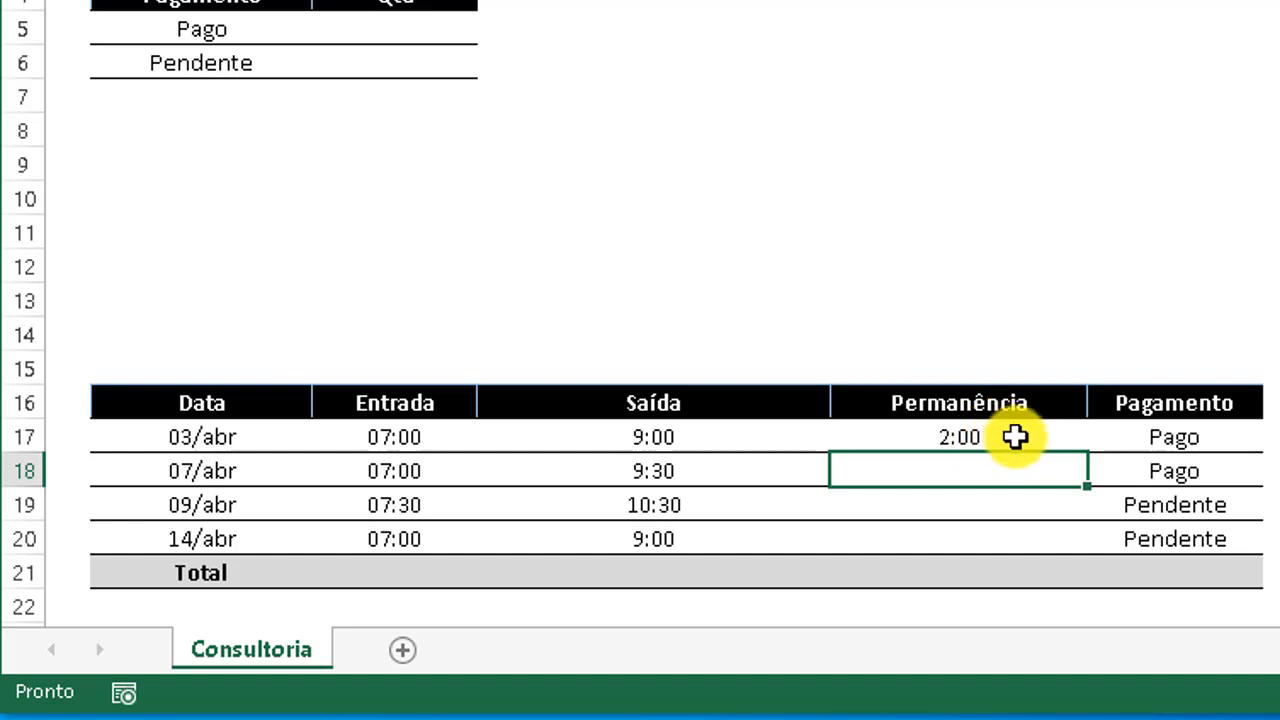
# Clear the subtraction formula from the first Permanência cell, E17.
pyautogui.moveTo(1015, 436); pyautogui.dragTo(993, 565)
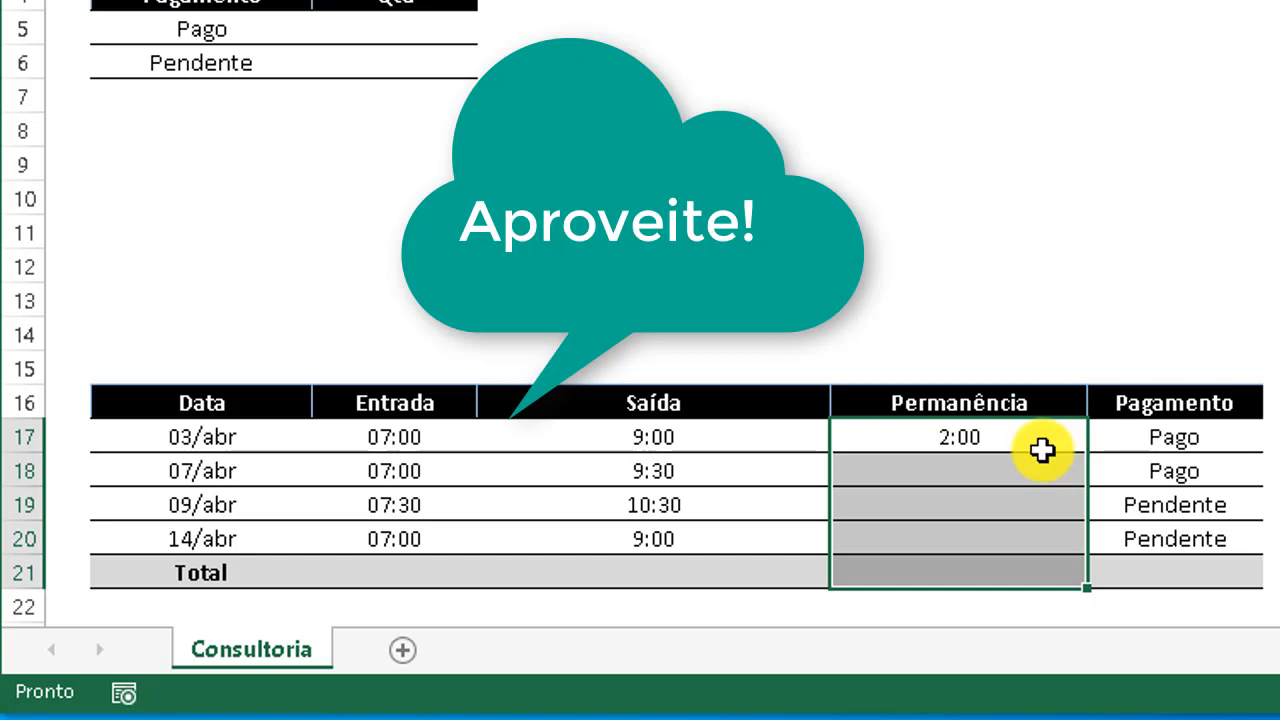
pyautogui.click(1053, 441)
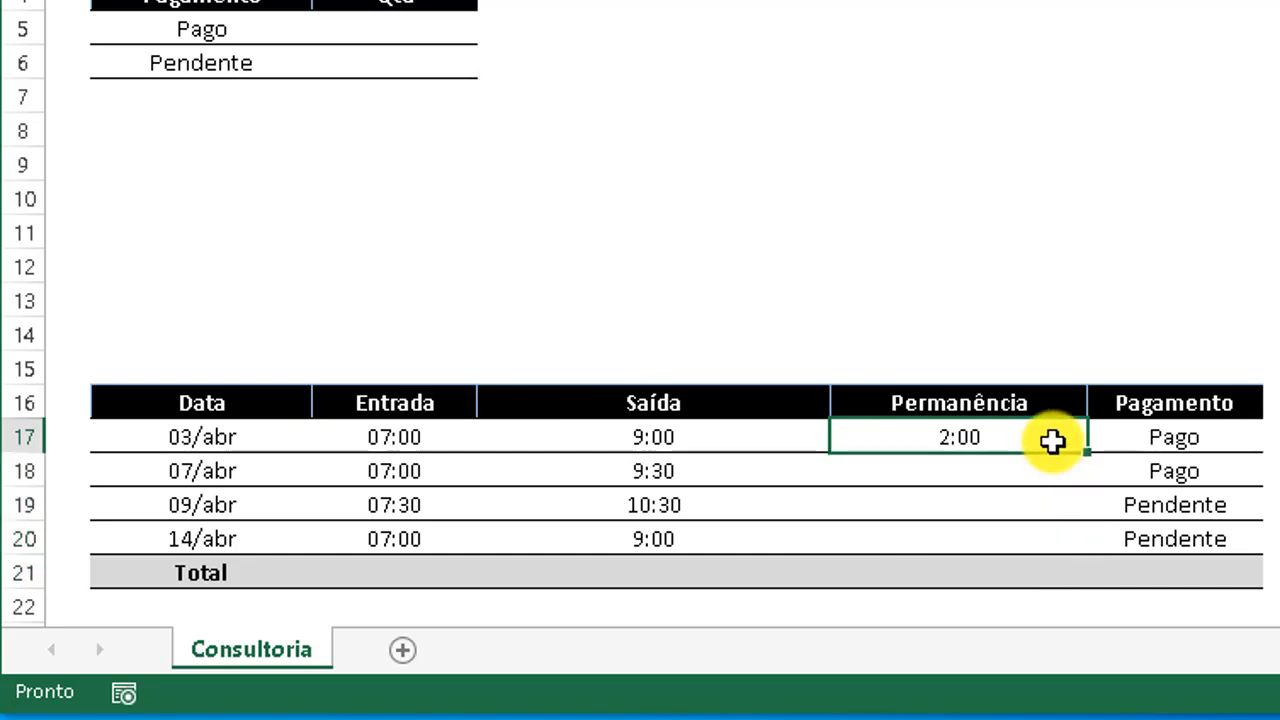
pyautogui.press('Delete')
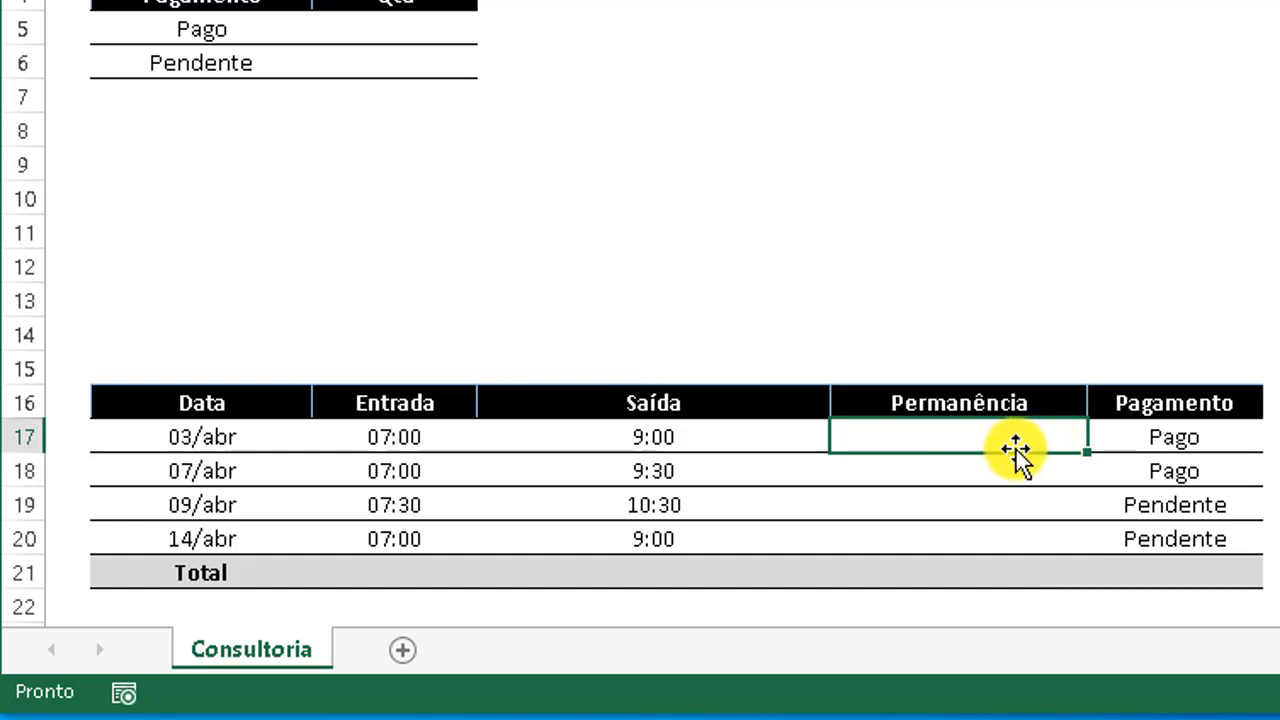
# Enter =SE(F17="Pago"; 0; D17-C17) in E17 so paid visits give zero and pending ones give the stay.
pyautogui.write('=SE(')
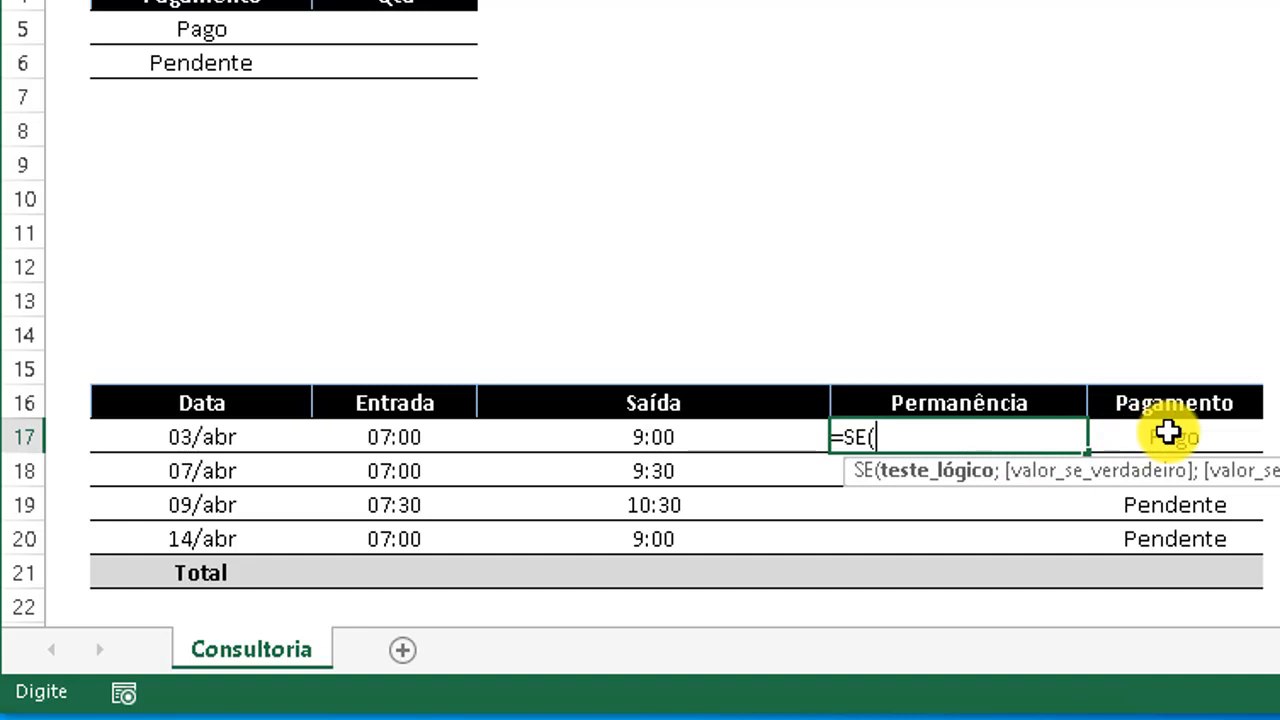
pyautogui.click(1168, 433)
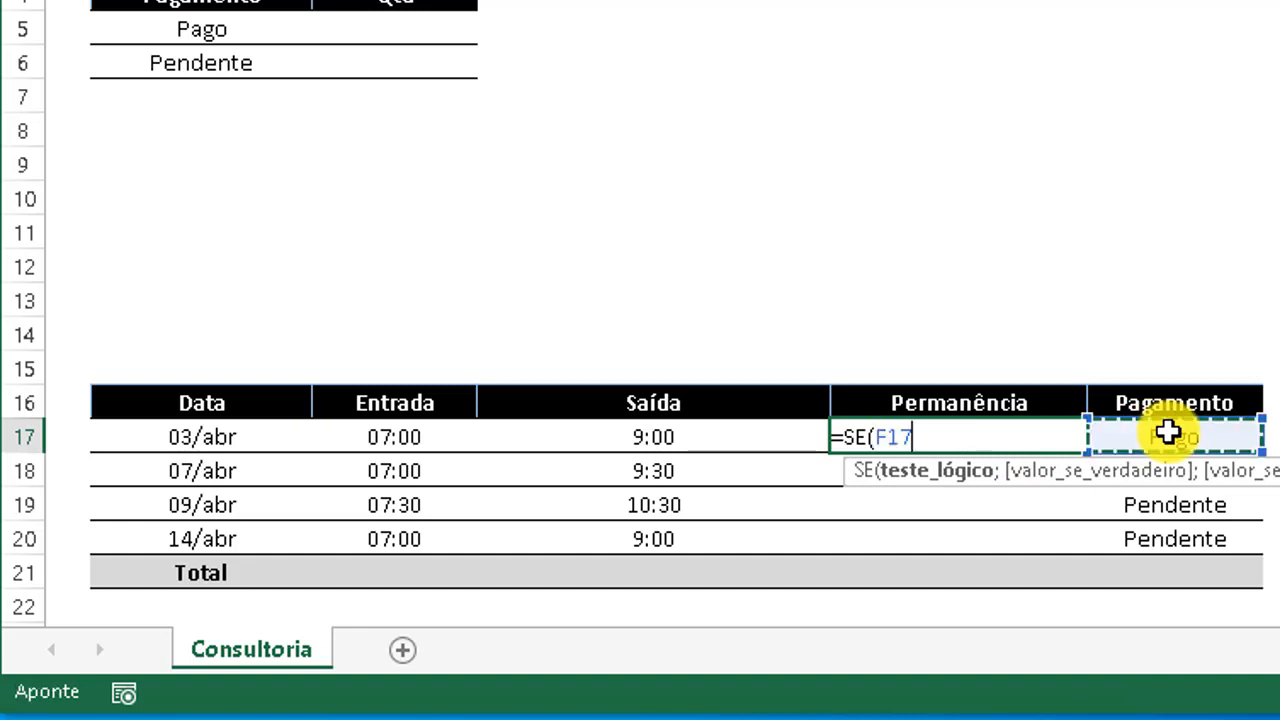
pyautogui.write('="')
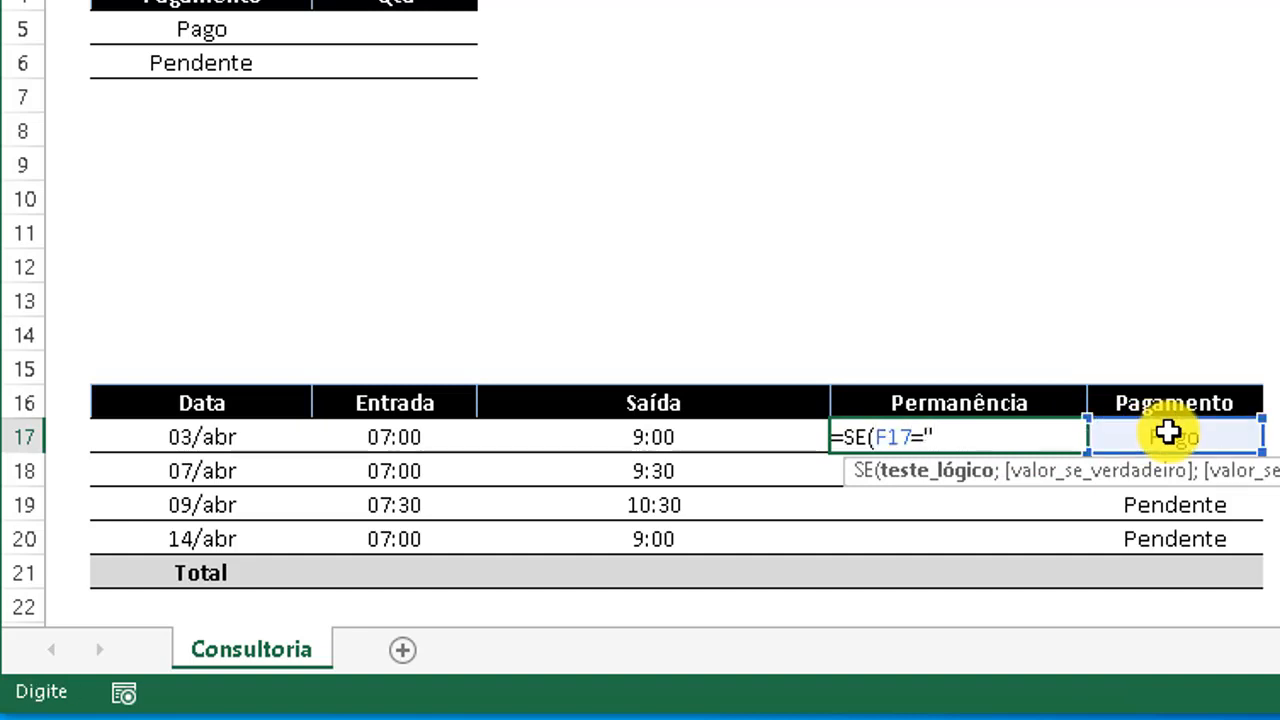
pyautogui.write('Pago"; 0')
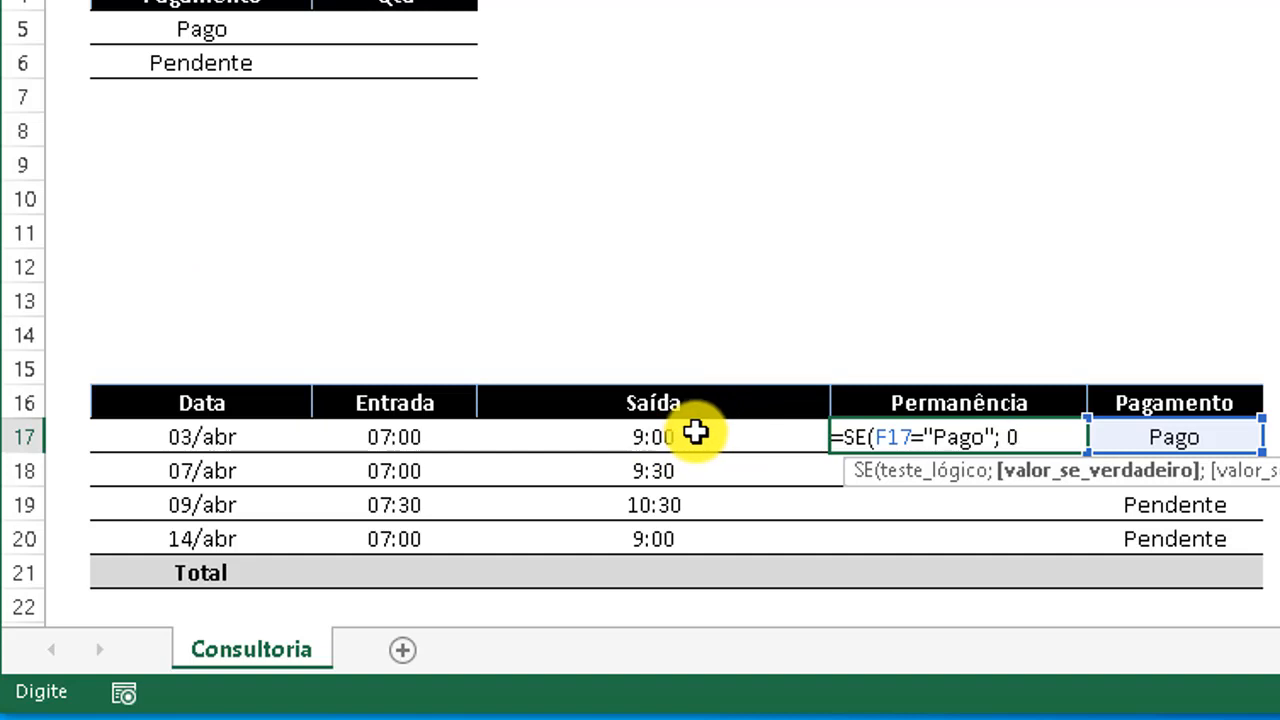
pyautogui.write(';')
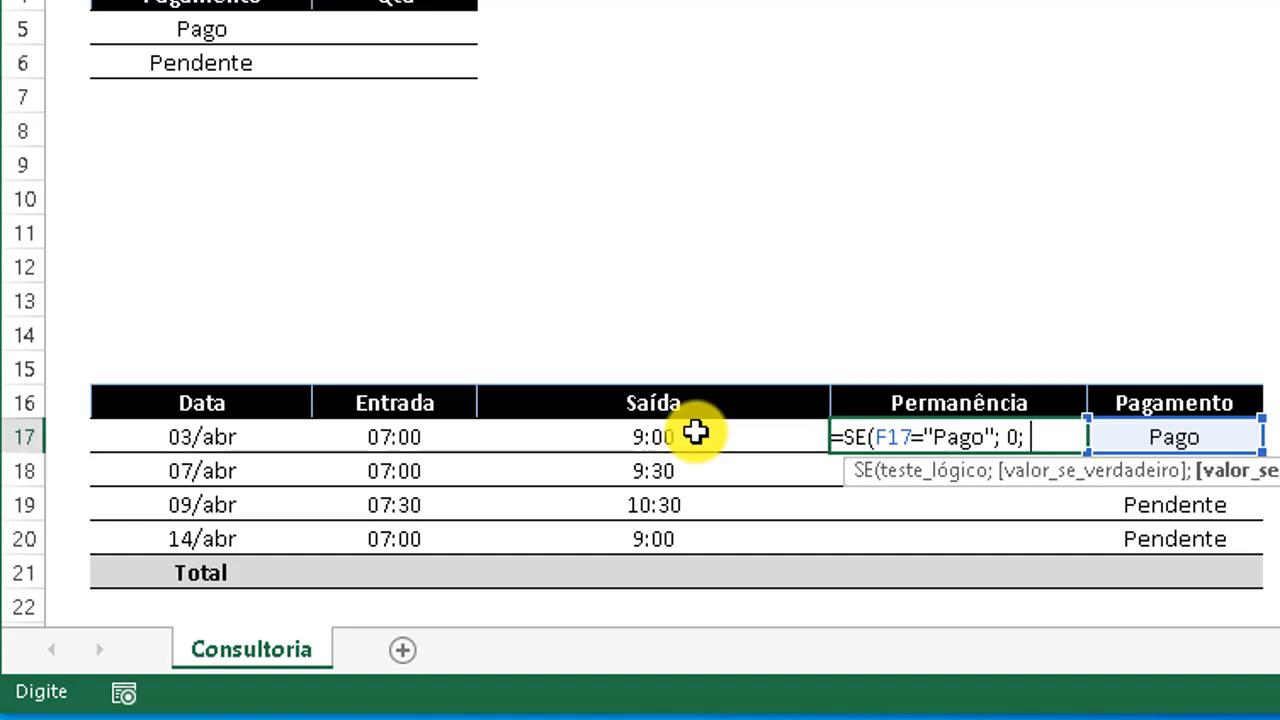
pyautogui.click(696, 432)
pyautogui.write('-')
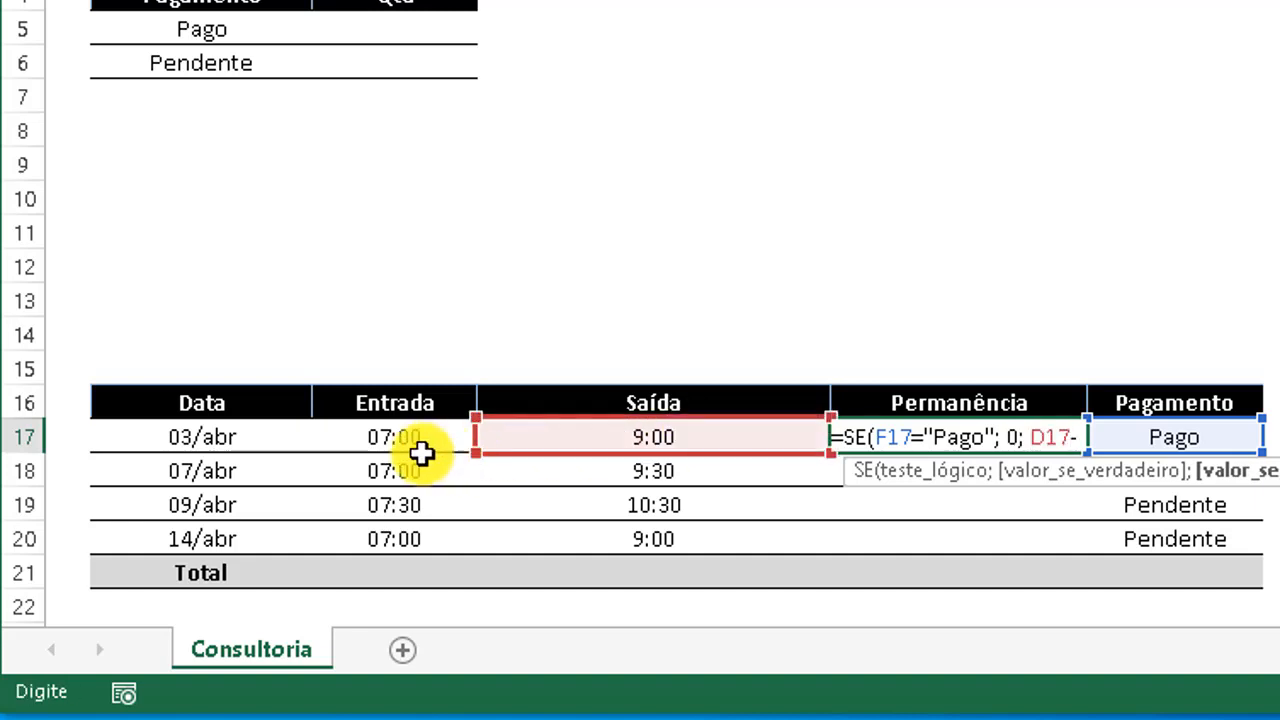
pyautogui.click(415, 436)
pyautogui.press('Return')
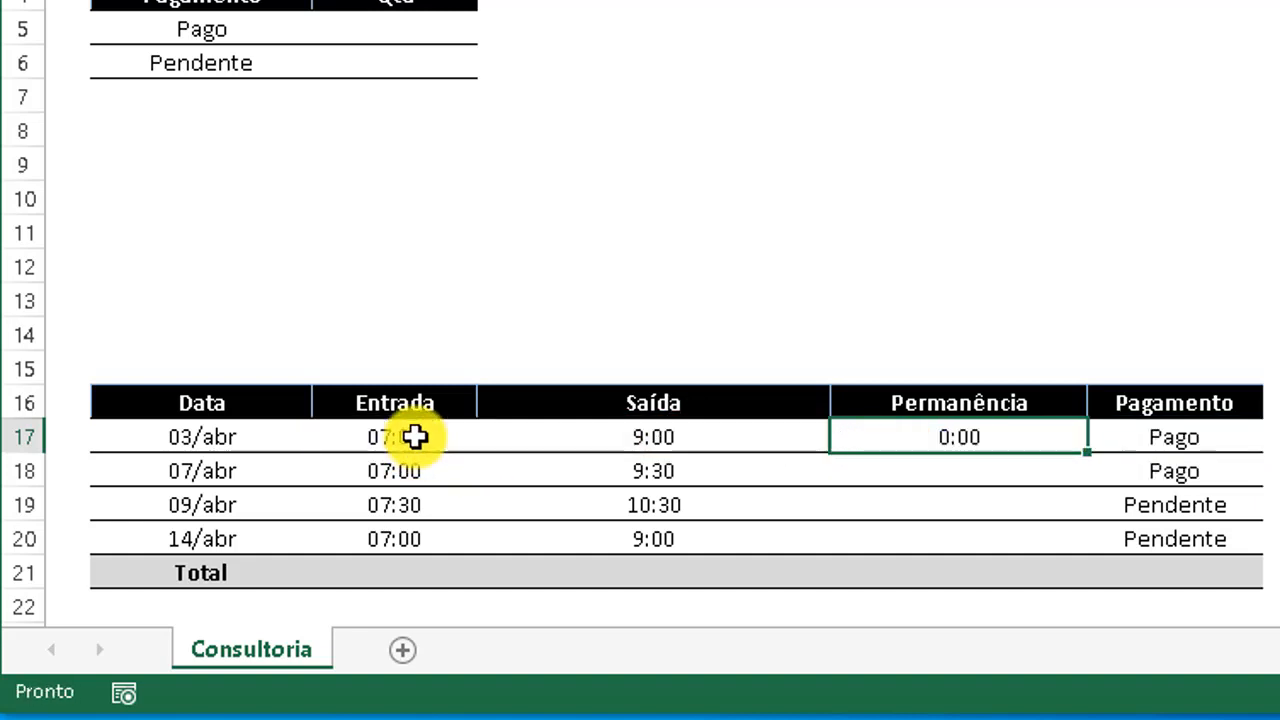
pyautogui.doubleClick(1017, 445)
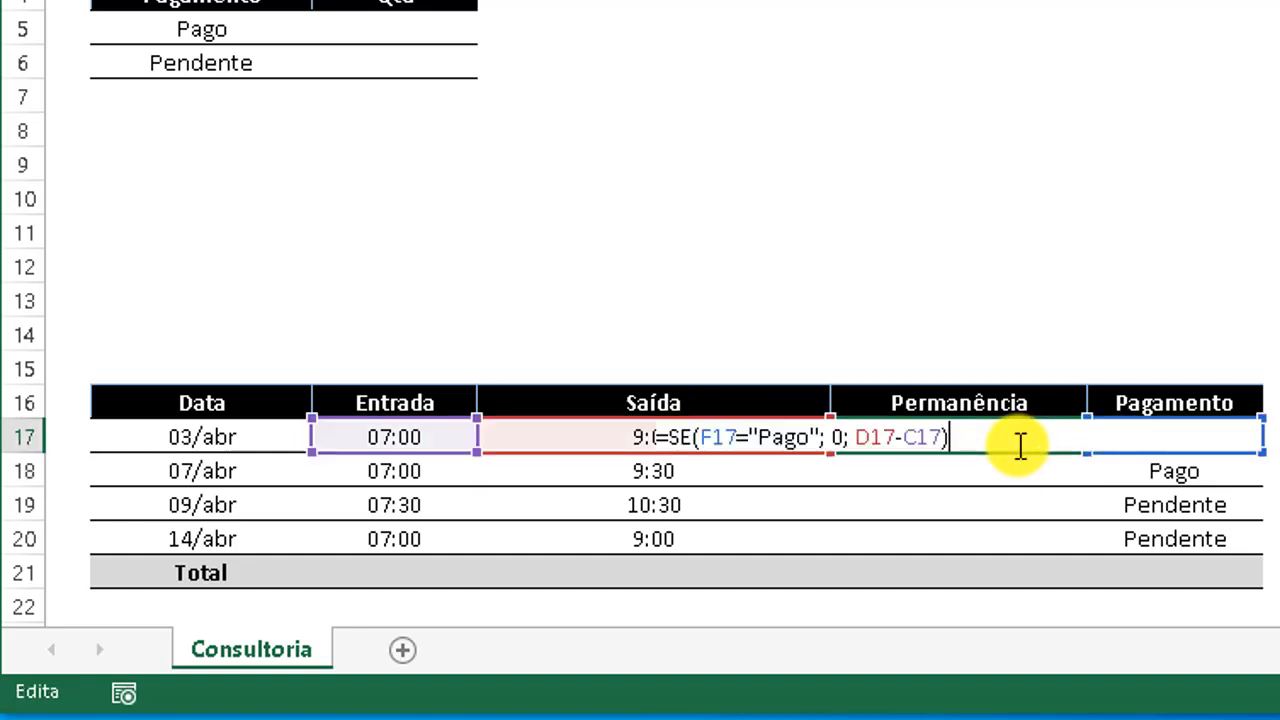
pyautogui.press('Escape')
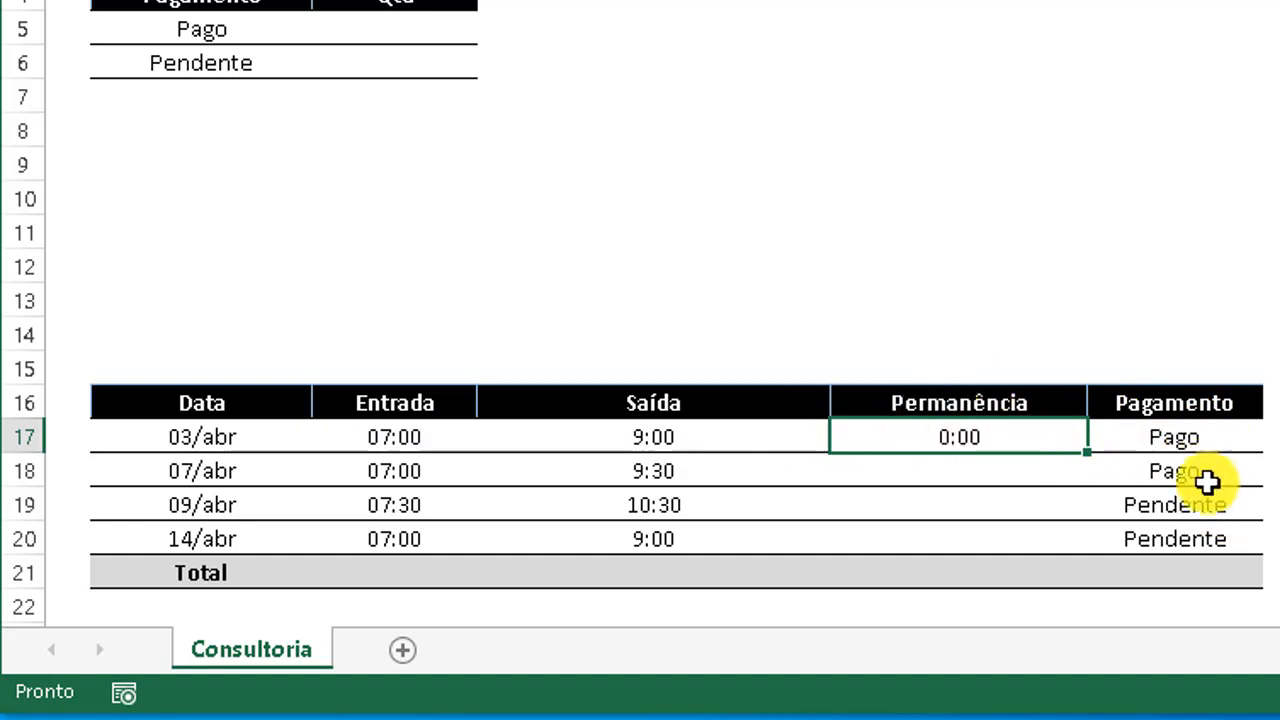
# Test the formula by setting the 03/abr payment status in F17 to Pendente, and undo that change.
pyautogui.click(1223, 439)
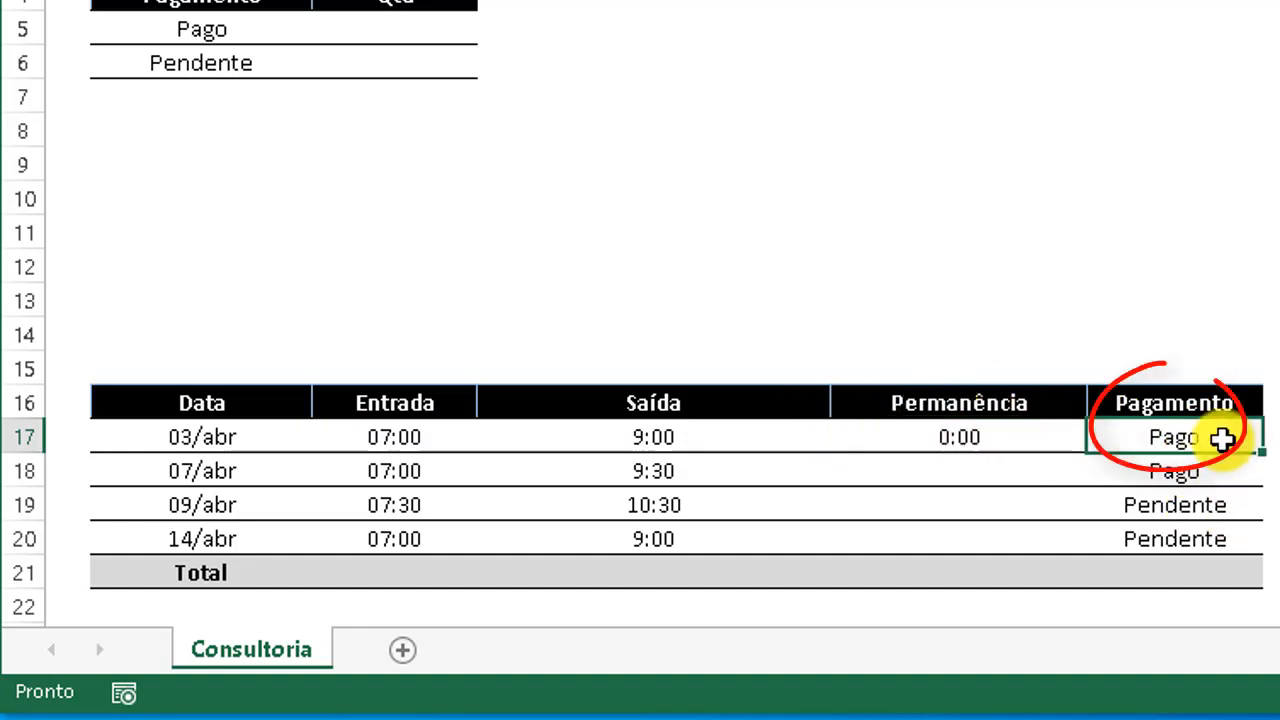
pyautogui.write('Pendente')
pyautogui.press('Return')
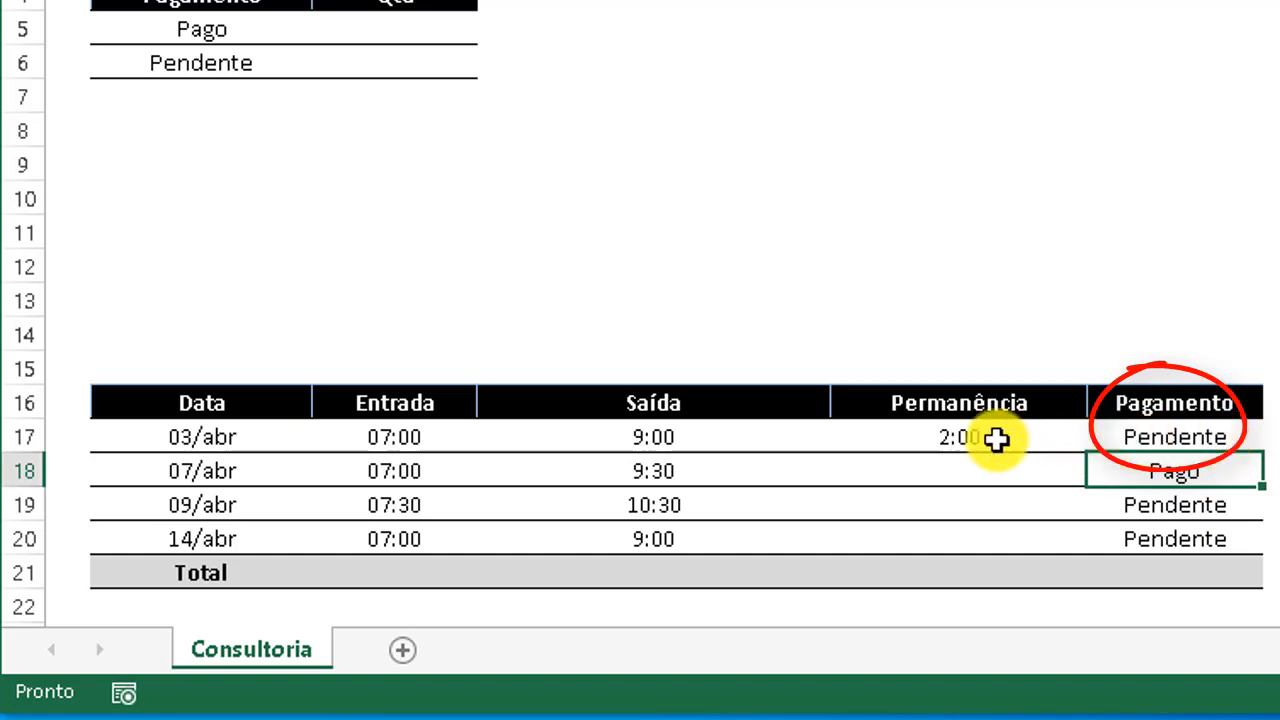
pyautogui.hotkey('ctrl', 'z')
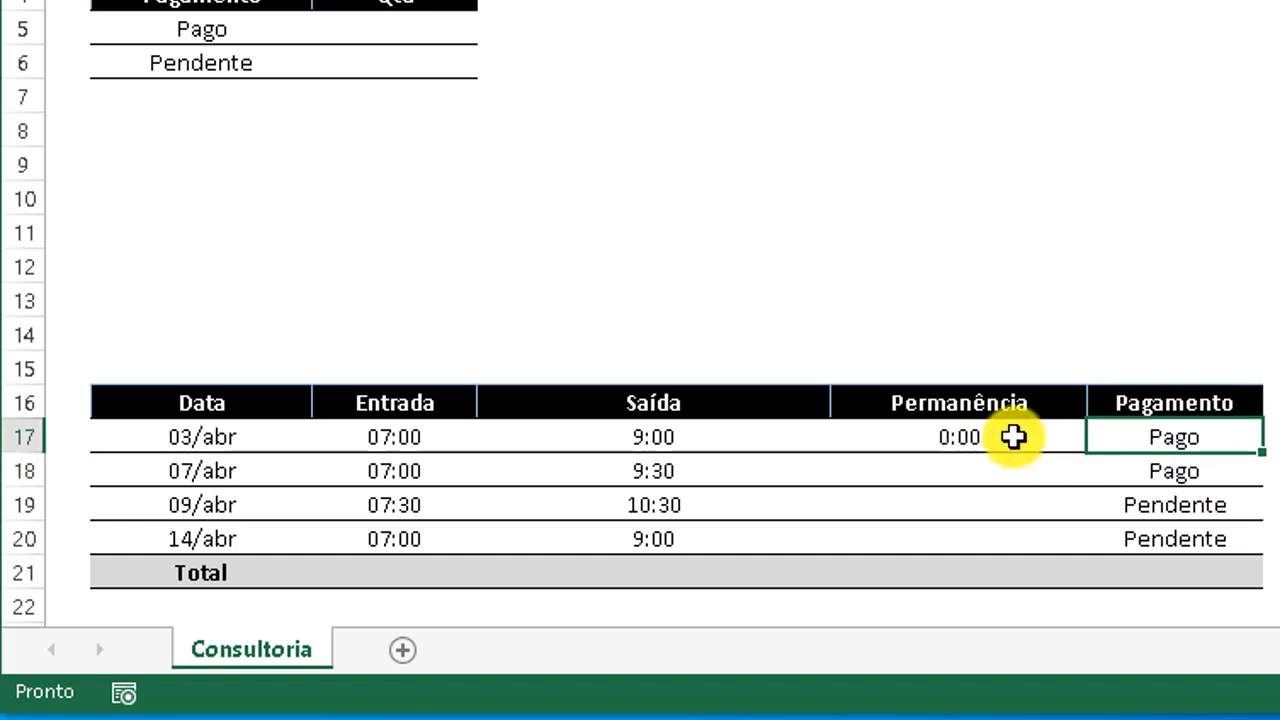
# Fill the Permanência formula from E17 down to E20 and total the column in E21 with =SOMA(E17:E20).
pyautogui.click(1012, 437)
pyautogui.moveTo(1089, 456); pyautogui.dragTo(1056, 552)
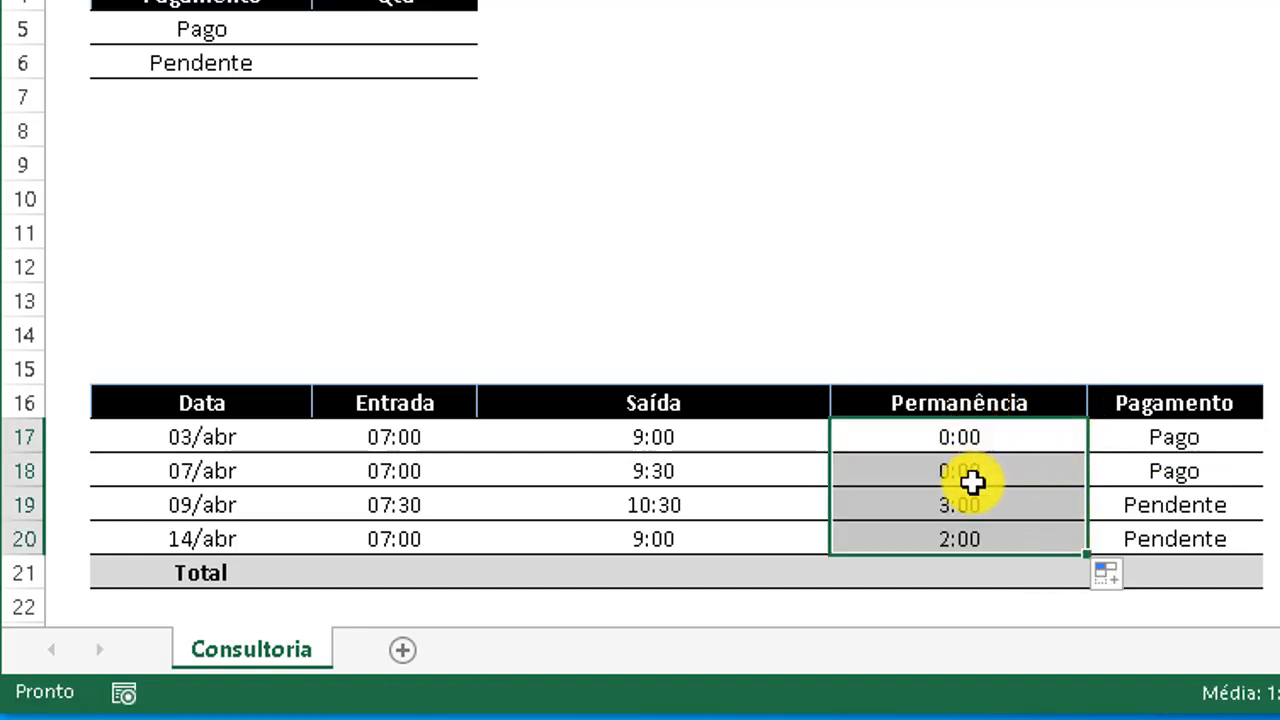
pyautogui.click(1008, 575)
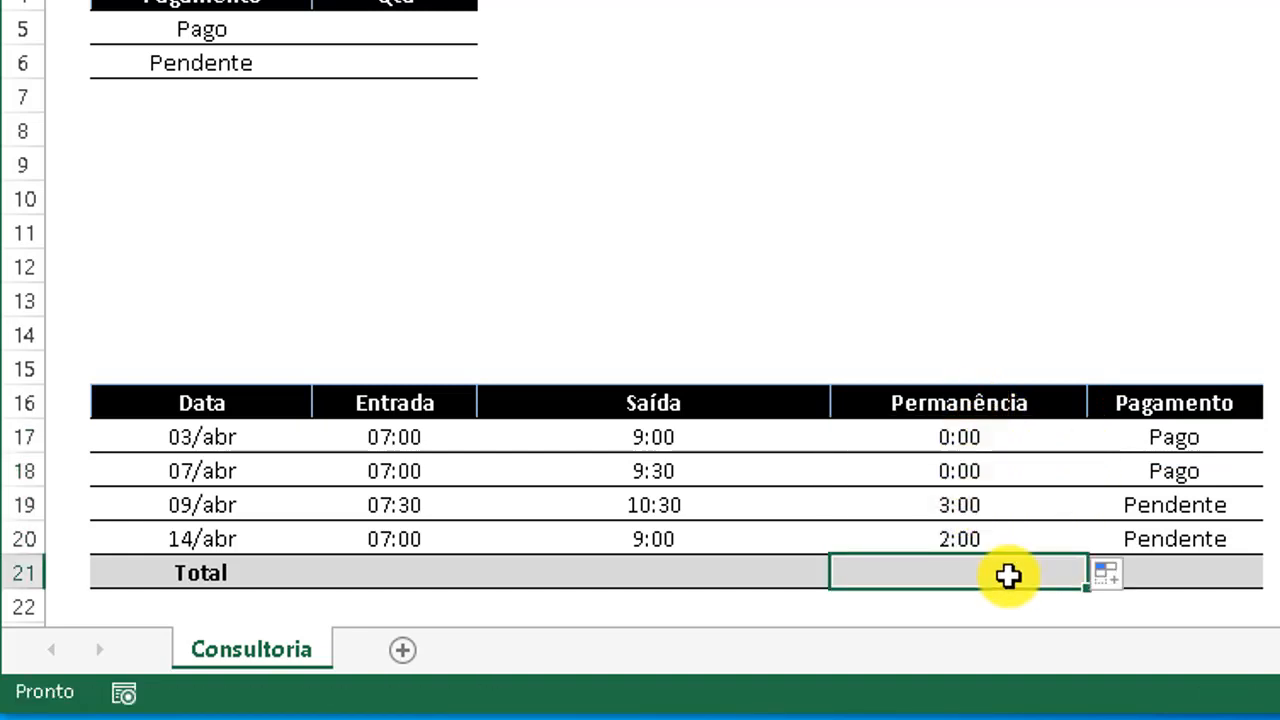
pyautogui.hotkey('alt', '=')
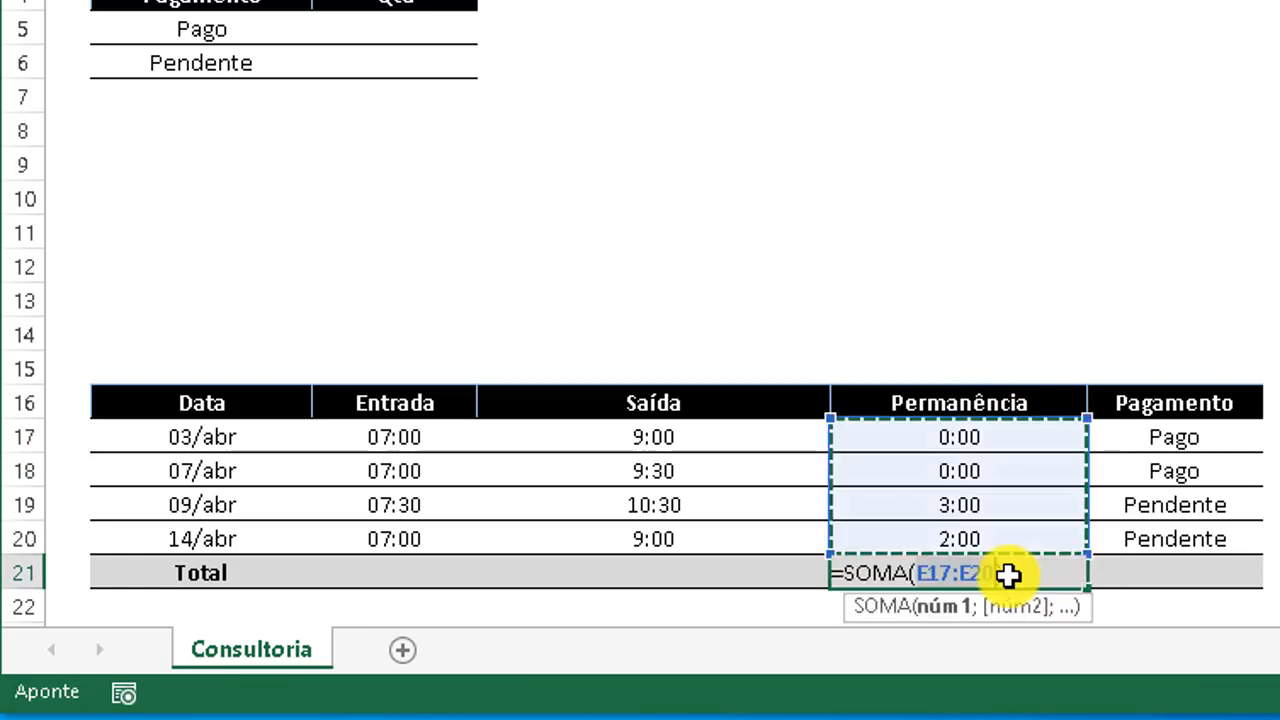
pyautogui.press('Return')
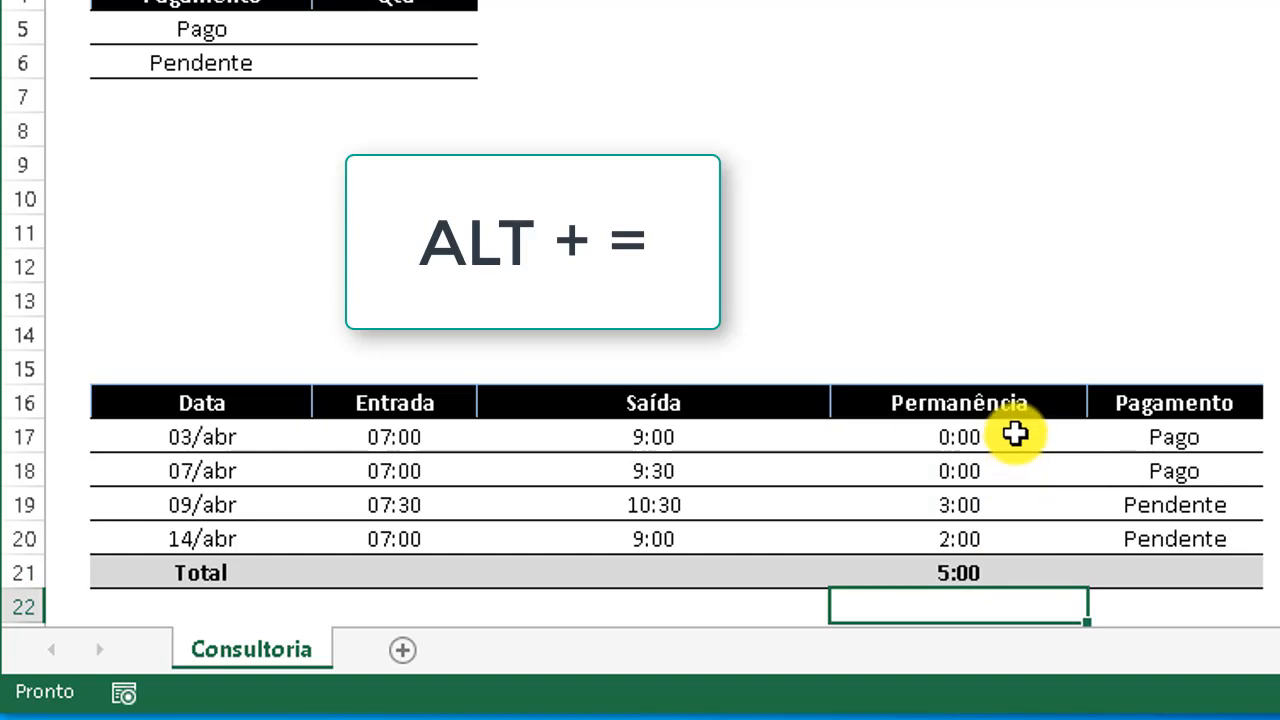
pyautogui.moveTo(1014, 431); pyautogui.dragTo(974, 569)
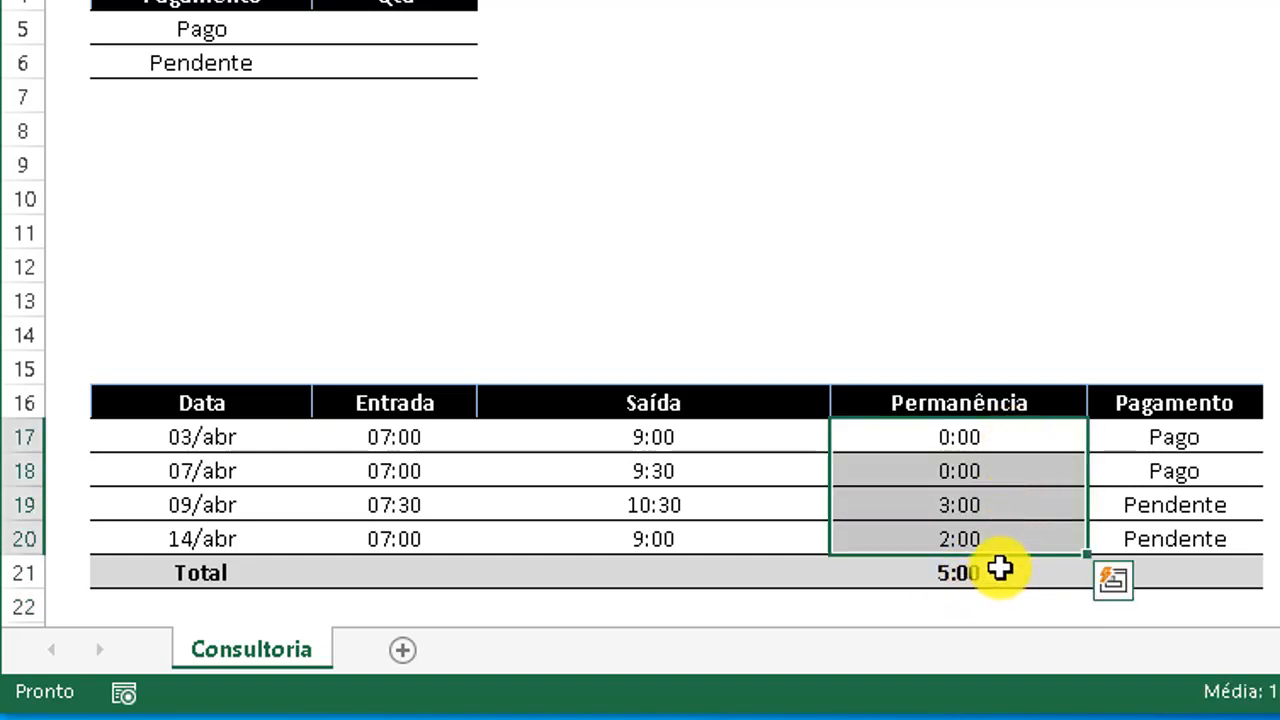
pyautogui.click(1000, 568)
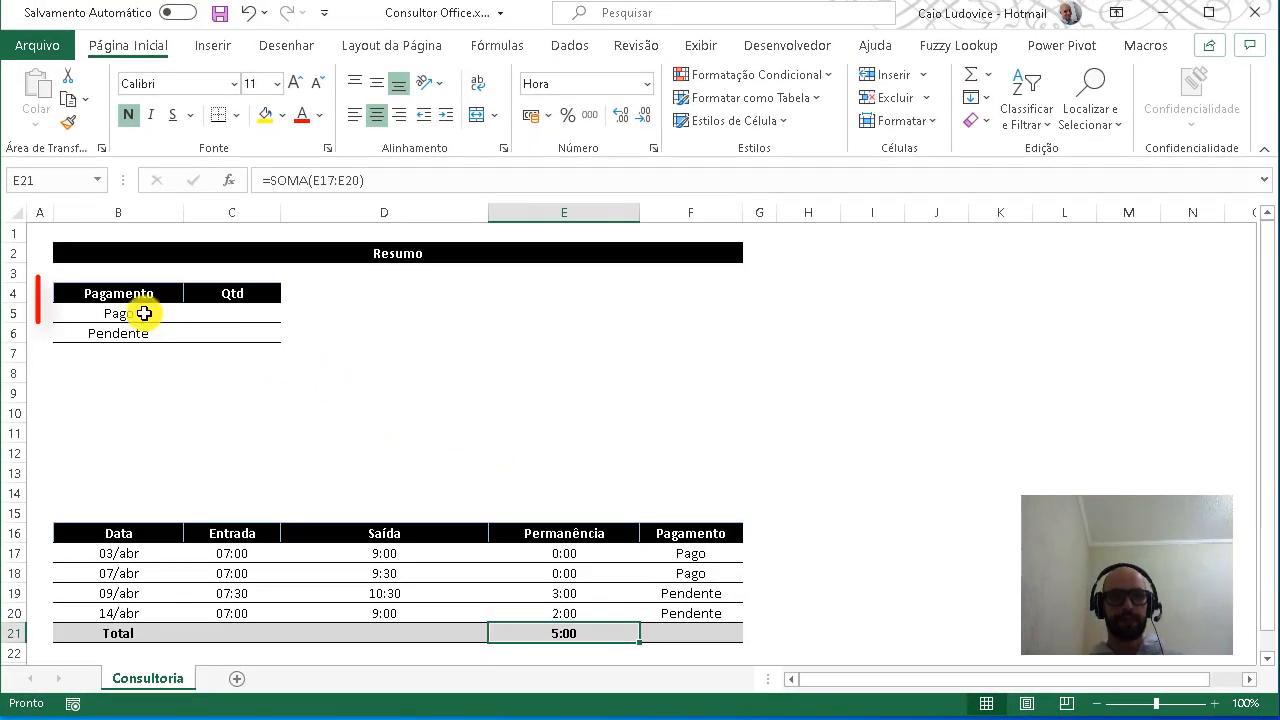
pyautogui.moveTo(137, 294); pyautogui.dragTo(237, 333)
pyautogui.click(133, 317)
pyautogui.click(134, 331)
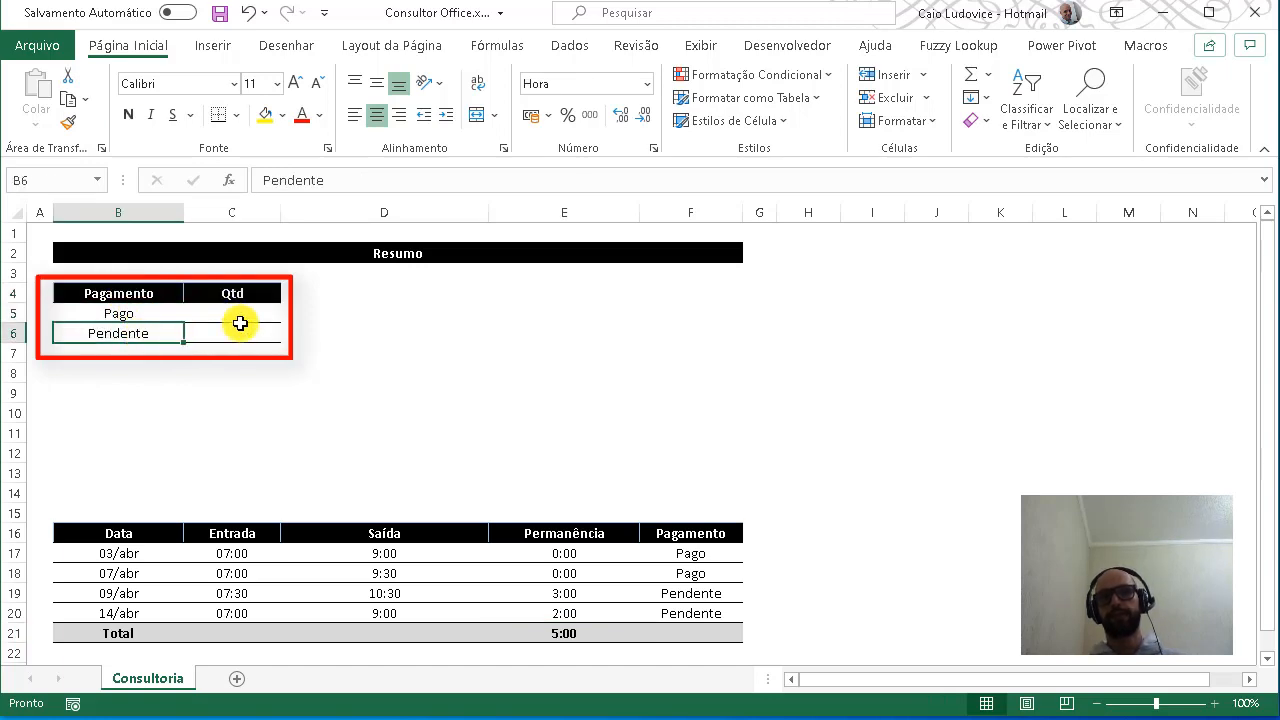
# Enter =CONT.SE($F$17:$F$20;B5) in C5 to count the Pago entries in the visits table's Pagamento column.
pyautogui.click(256, 313)
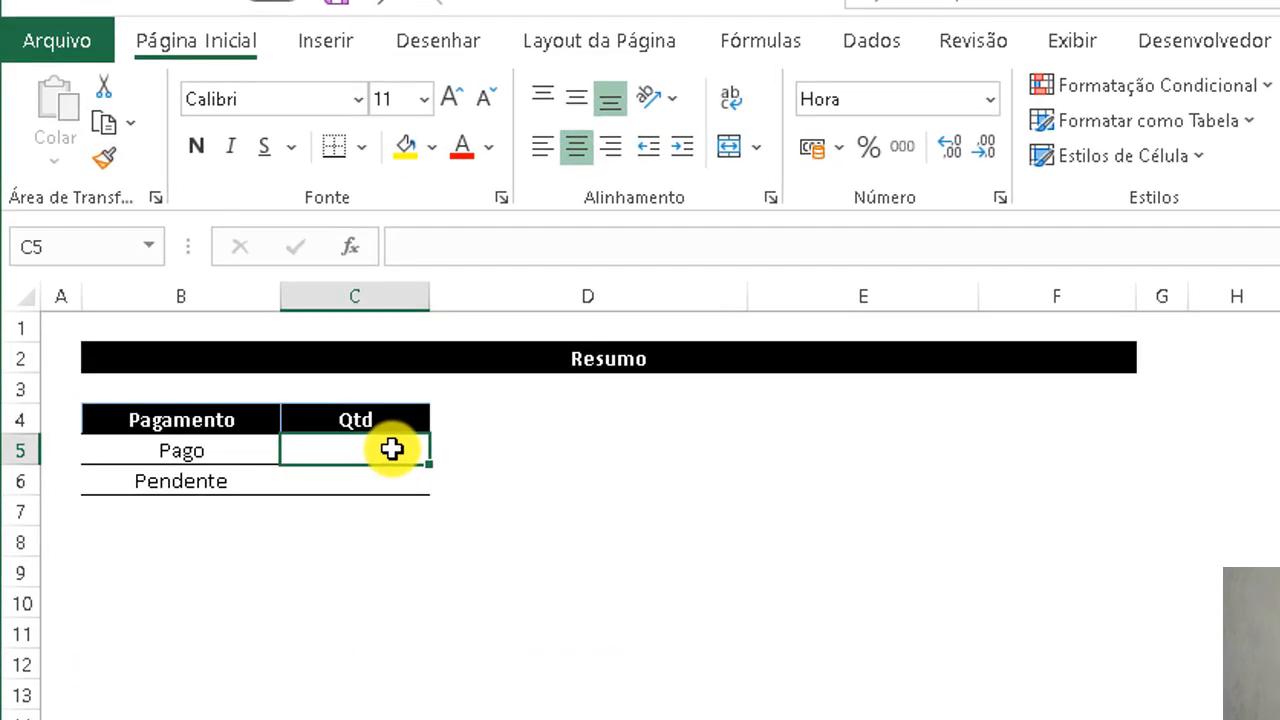
pyautogui.write('=CONT')
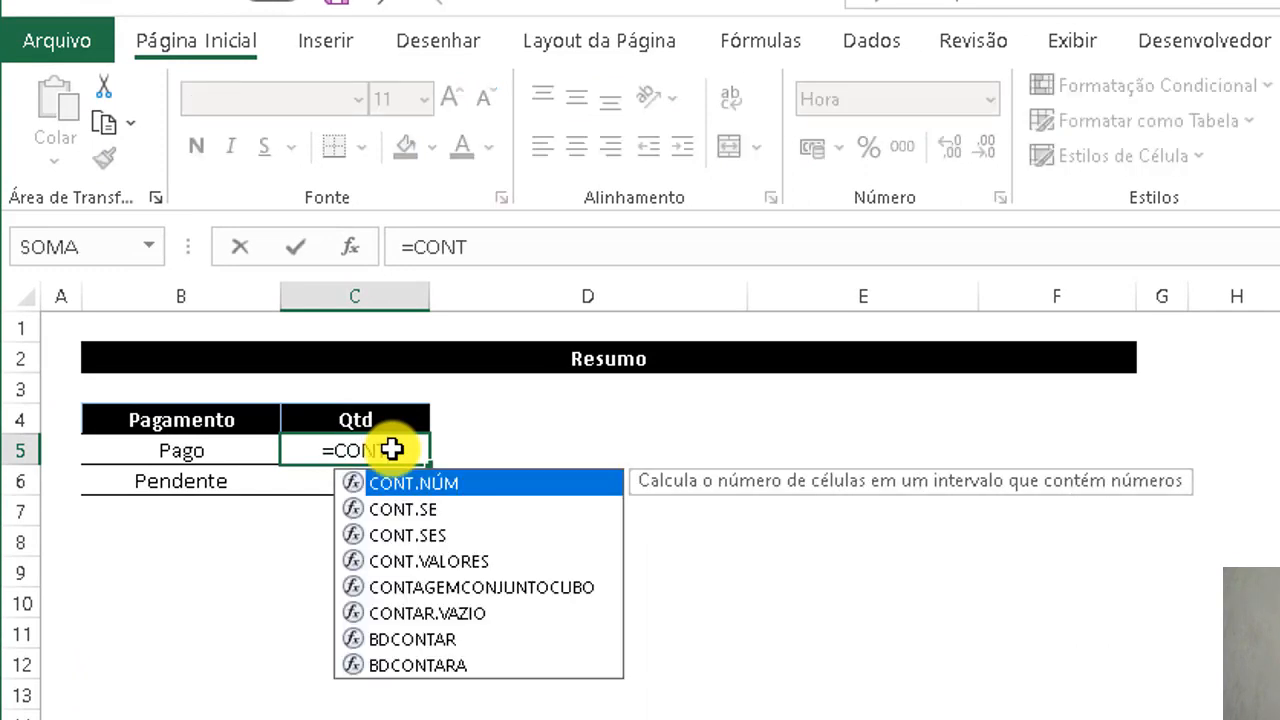
pyautogui.press('Down')
pyautogui.press('Tab')
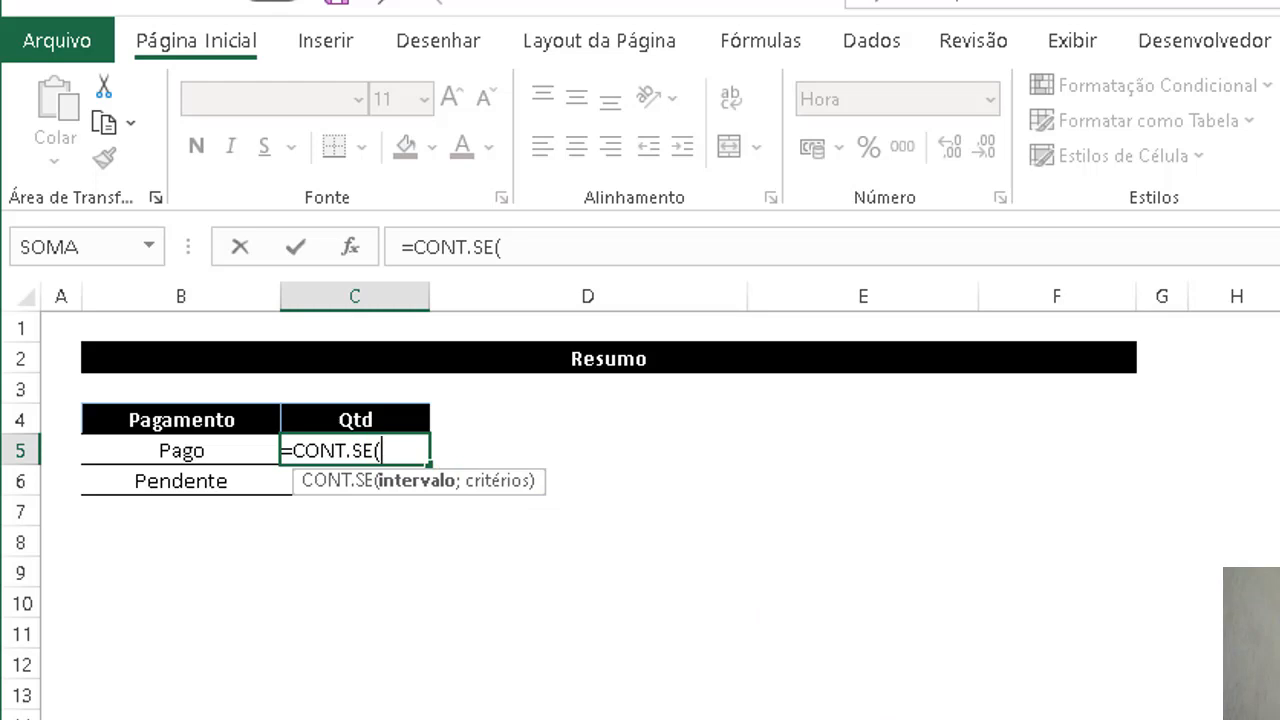
pyautogui.write('F17:F18')
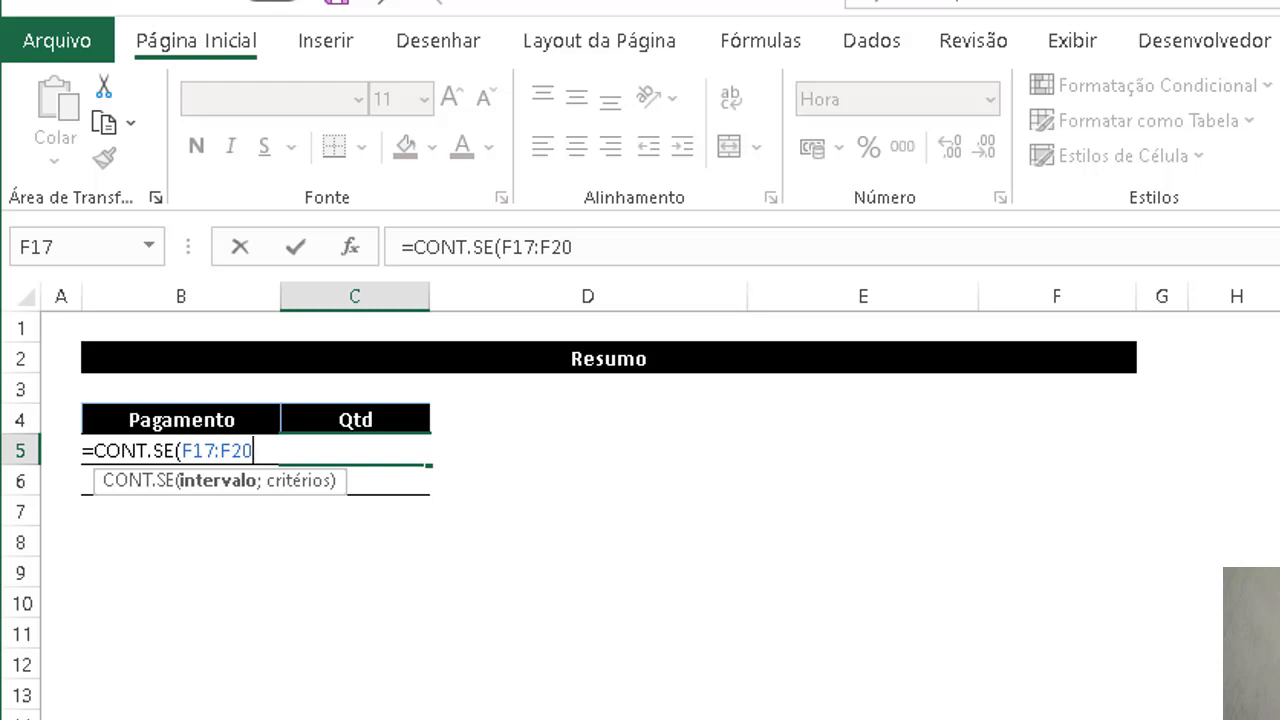
pyautogui.press('F4')
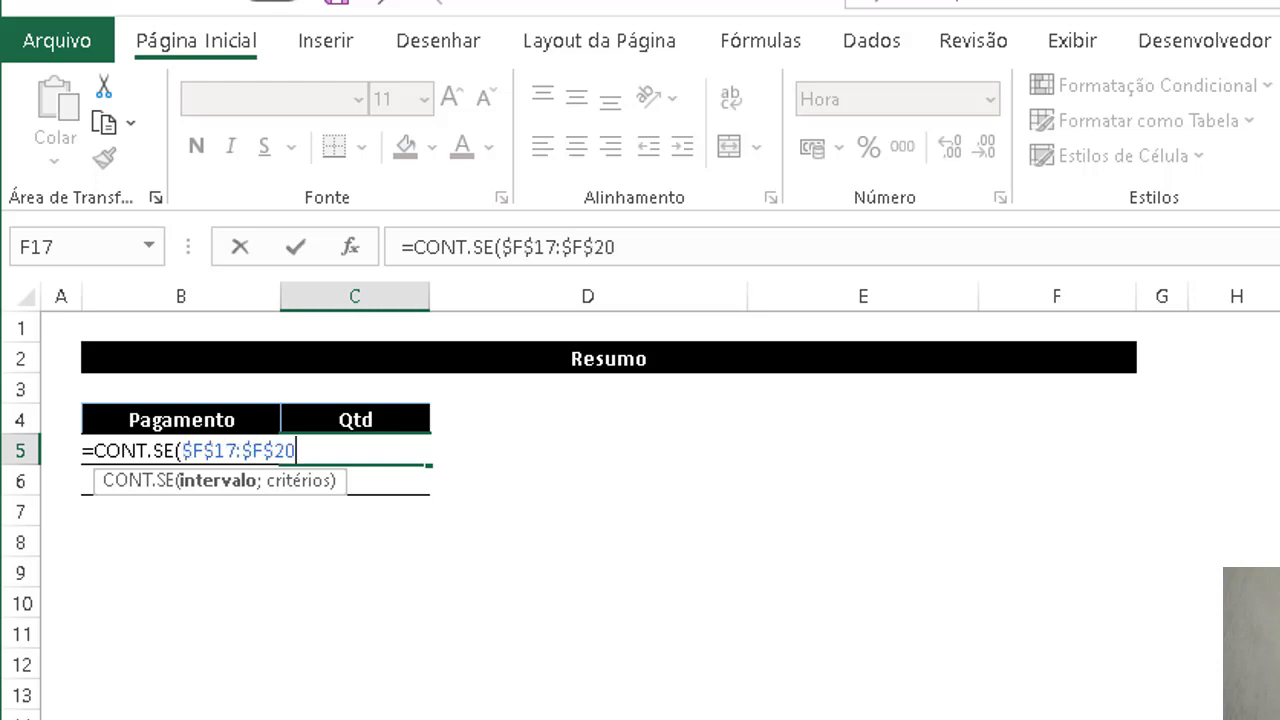
pyautogui.write(';')
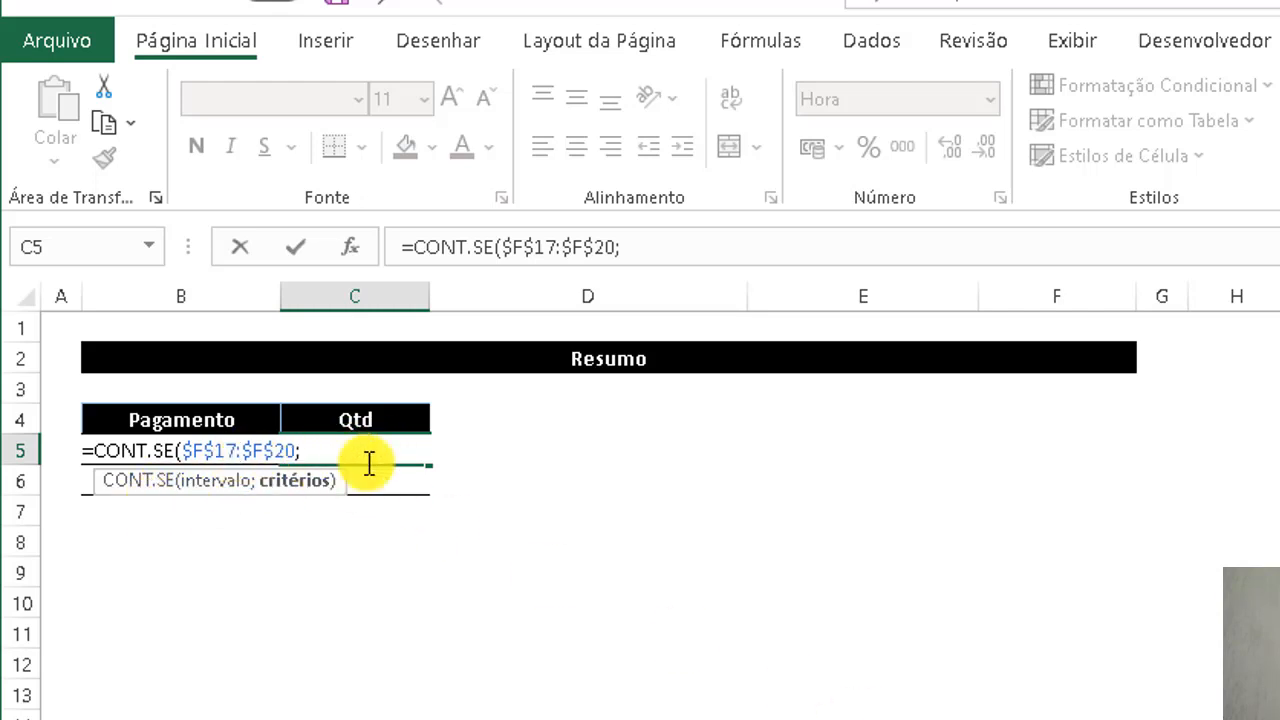
pyautogui.click(234, 514)
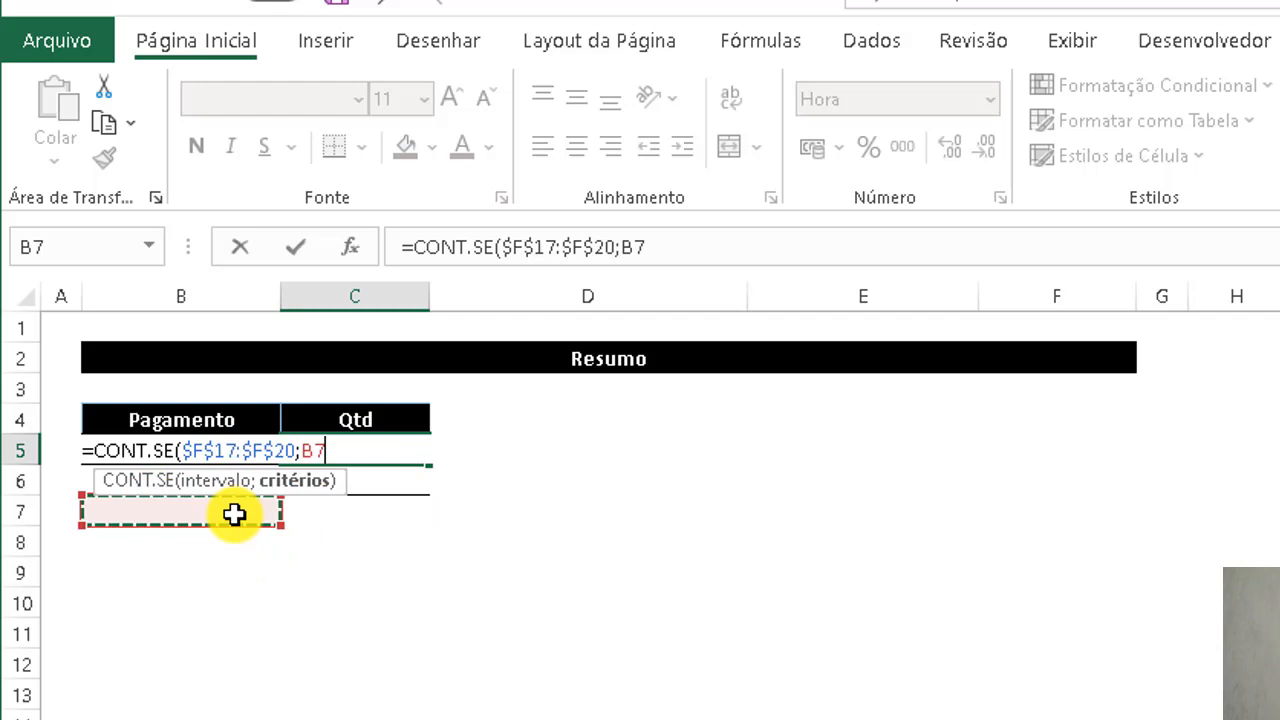
pyautogui.press('Up')
pyautogui.press('Up')
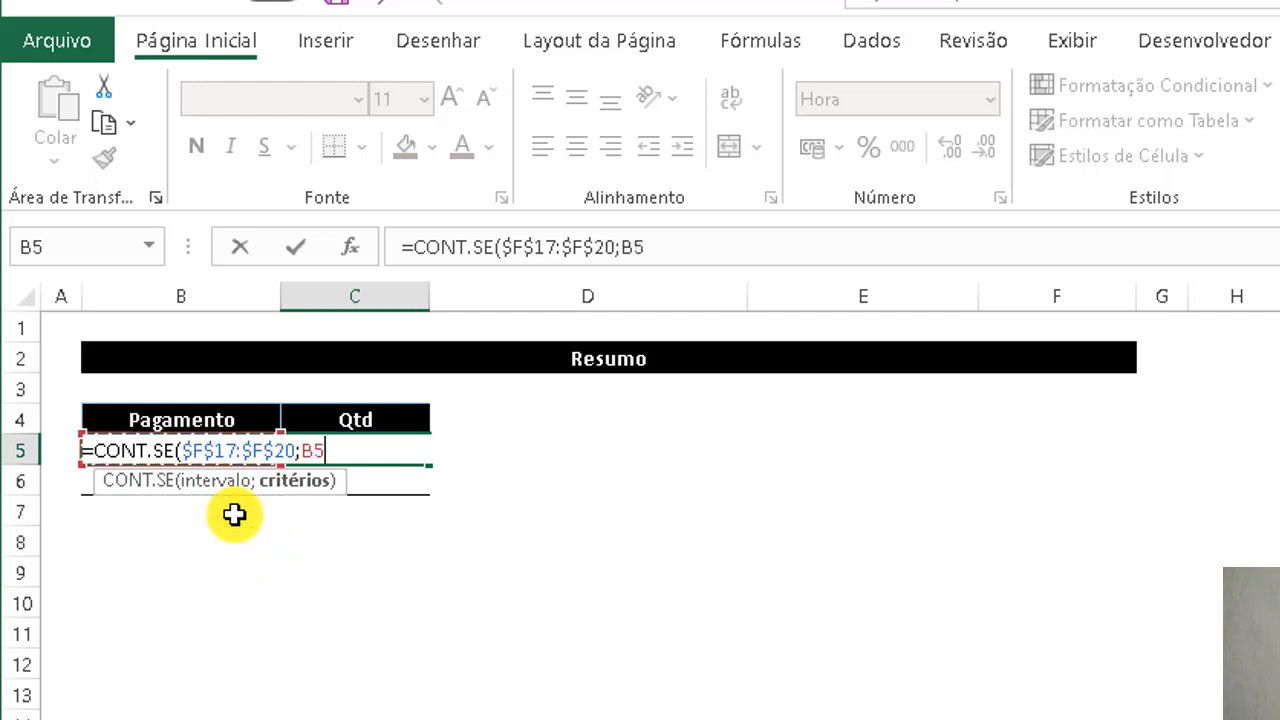
pyautogui.write(')')
pyautogui.press('Return')
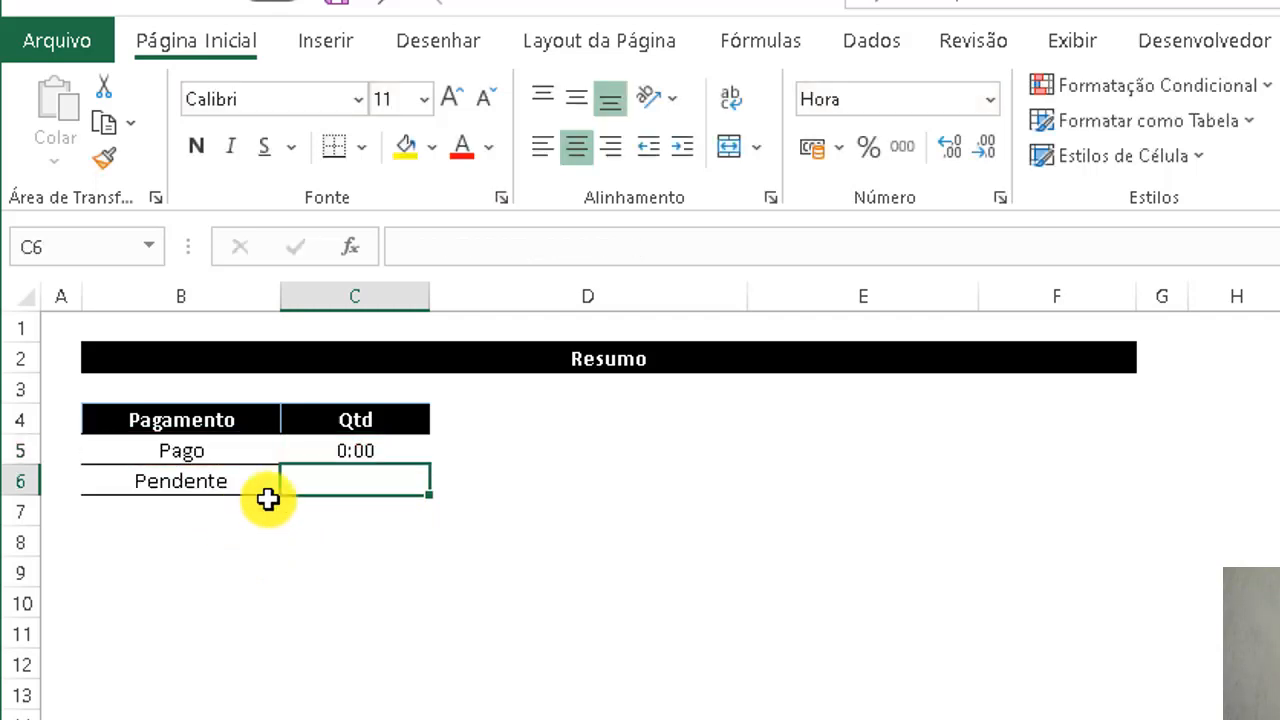
# Fill the count formula from C5 down to C6 and set both Qtd cells to the Geral number format.
pyautogui.click(405, 454)
pyautogui.moveTo(429, 466); pyautogui.dragTo(423, 486)
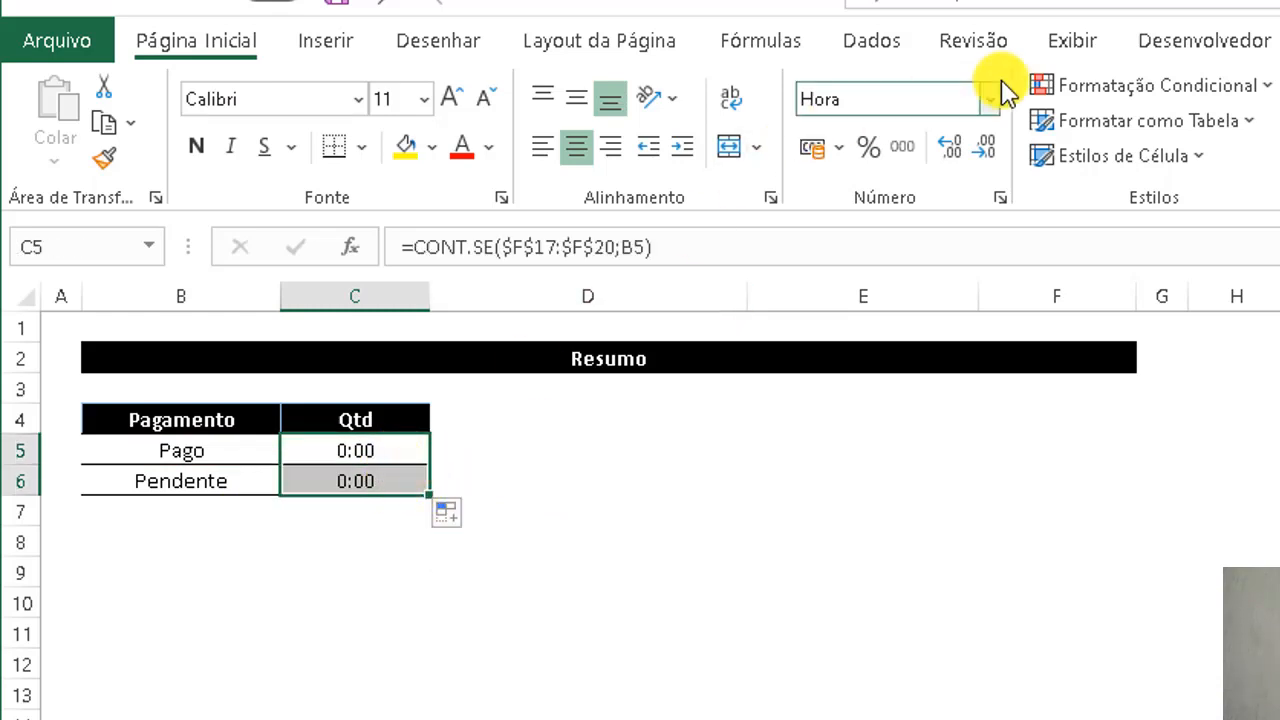
pyautogui.click(978, 110)
pyautogui.click(988, 110)
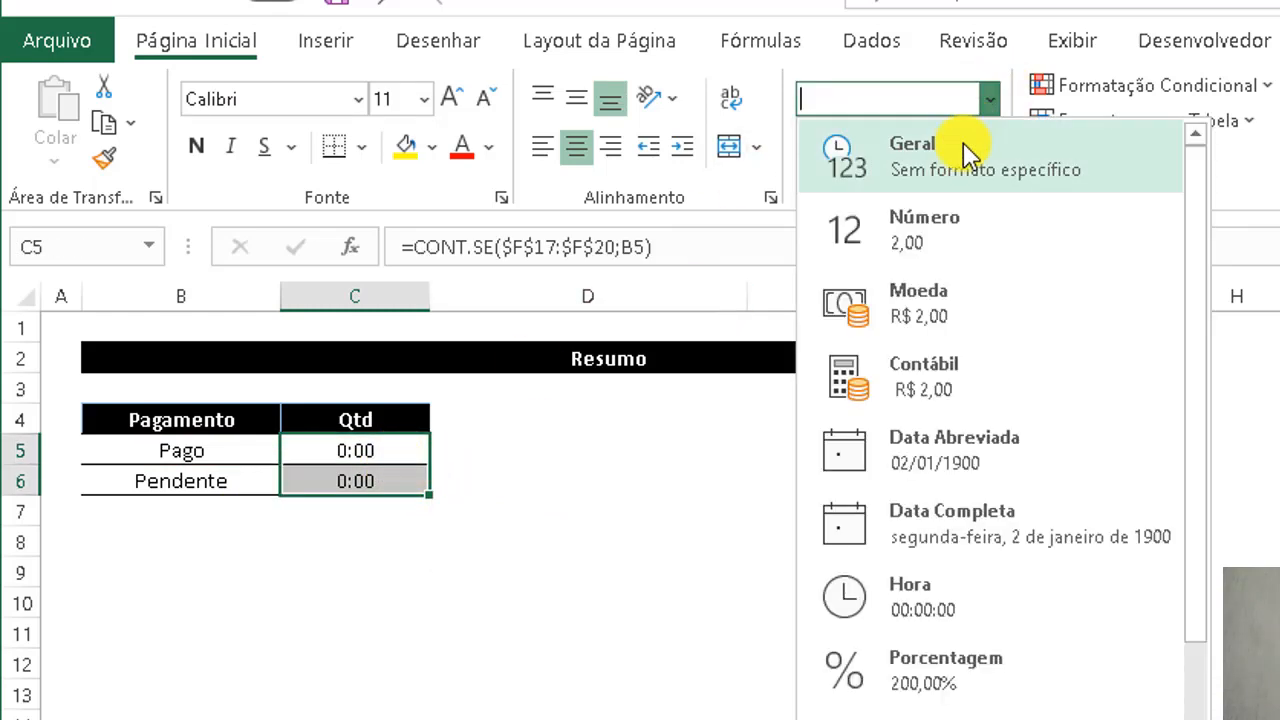
pyautogui.click(963, 143)
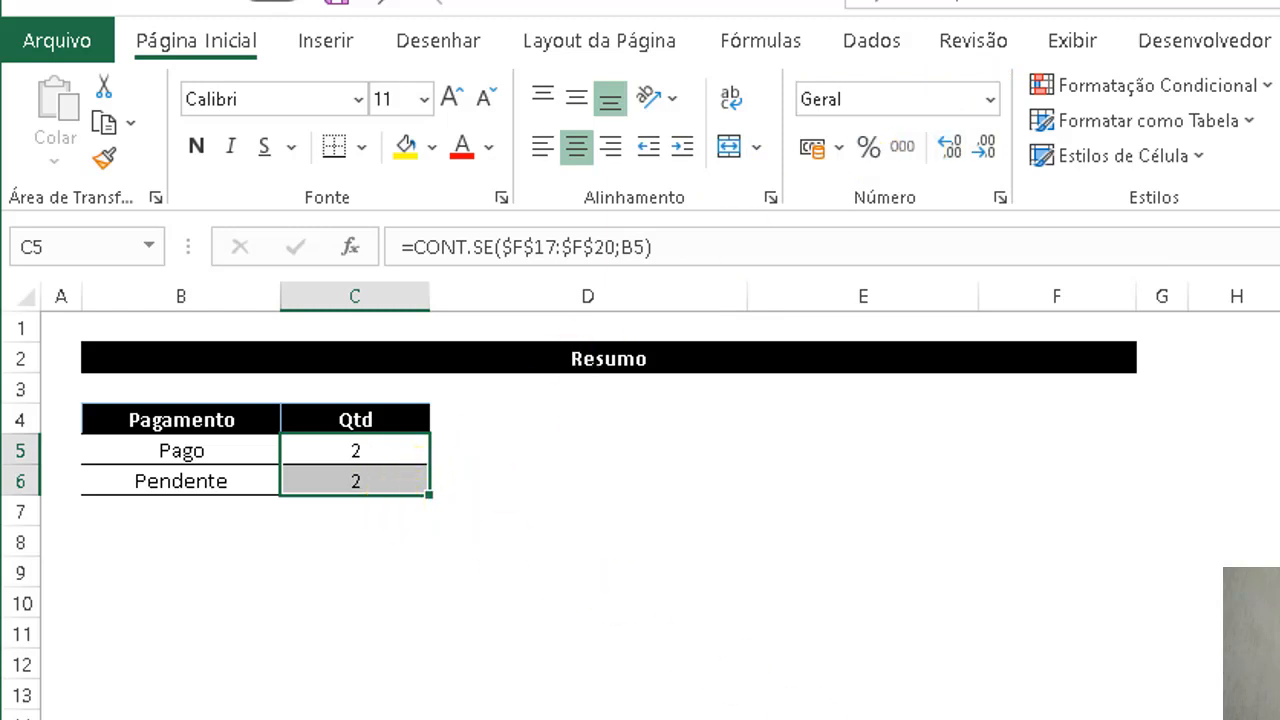
pyautogui.moveTo(1057, 718); pyautogui.dragTo(1057, 719)
pyautogui.click(290, 532)
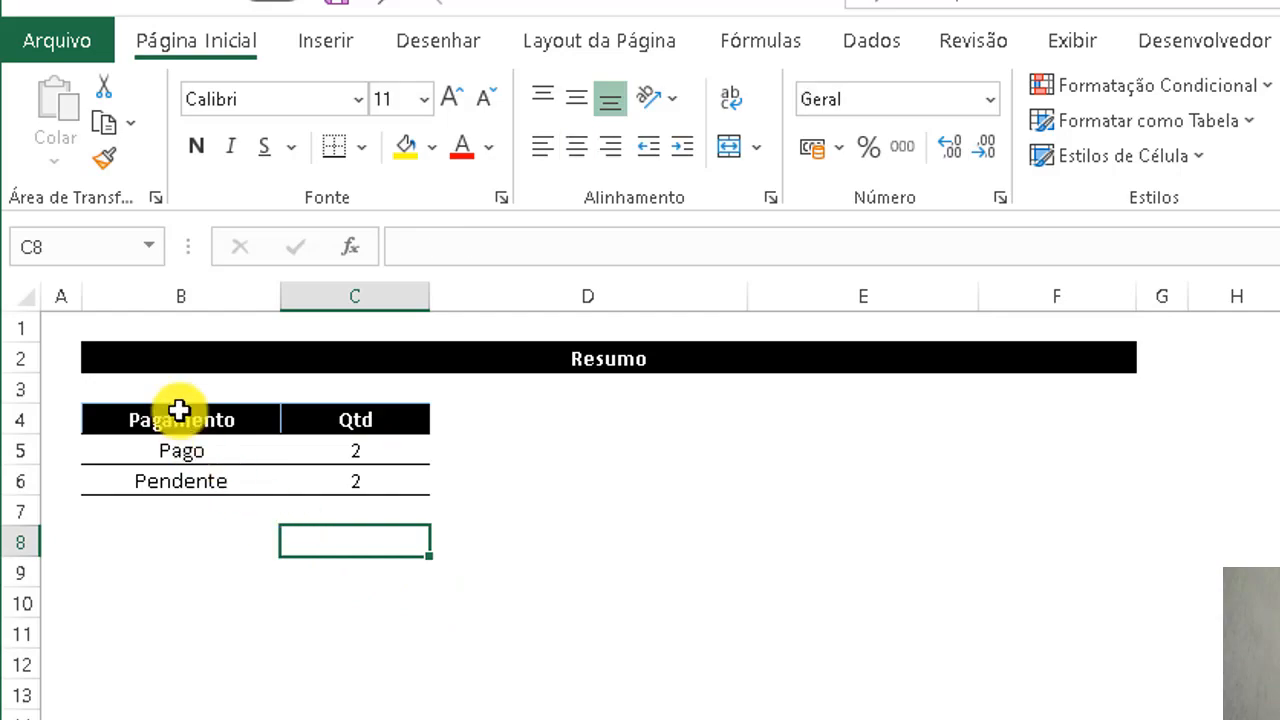
# Insert a default clustered column chart based on the Pagamento and Qtd table, B4:C6.
pyautogui.moveTo(200, 429); pyautogui.dragTo(352, 480)
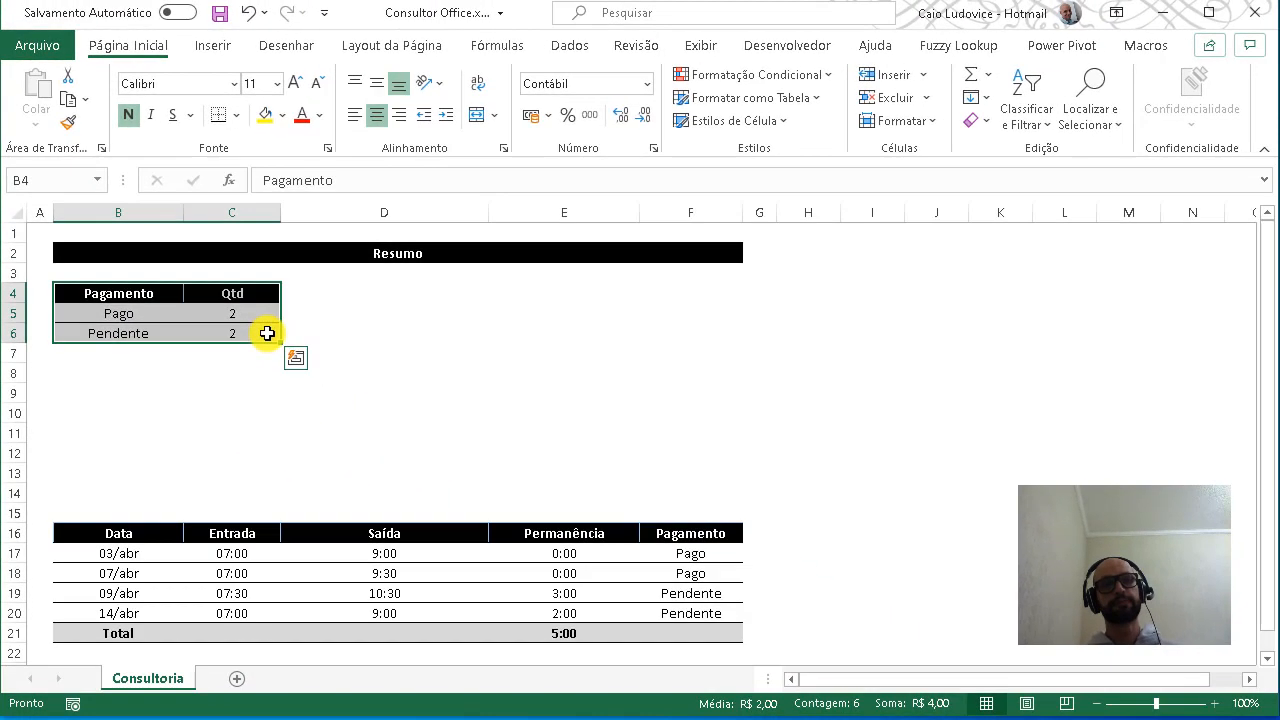
pyautogui.click(243, 331)
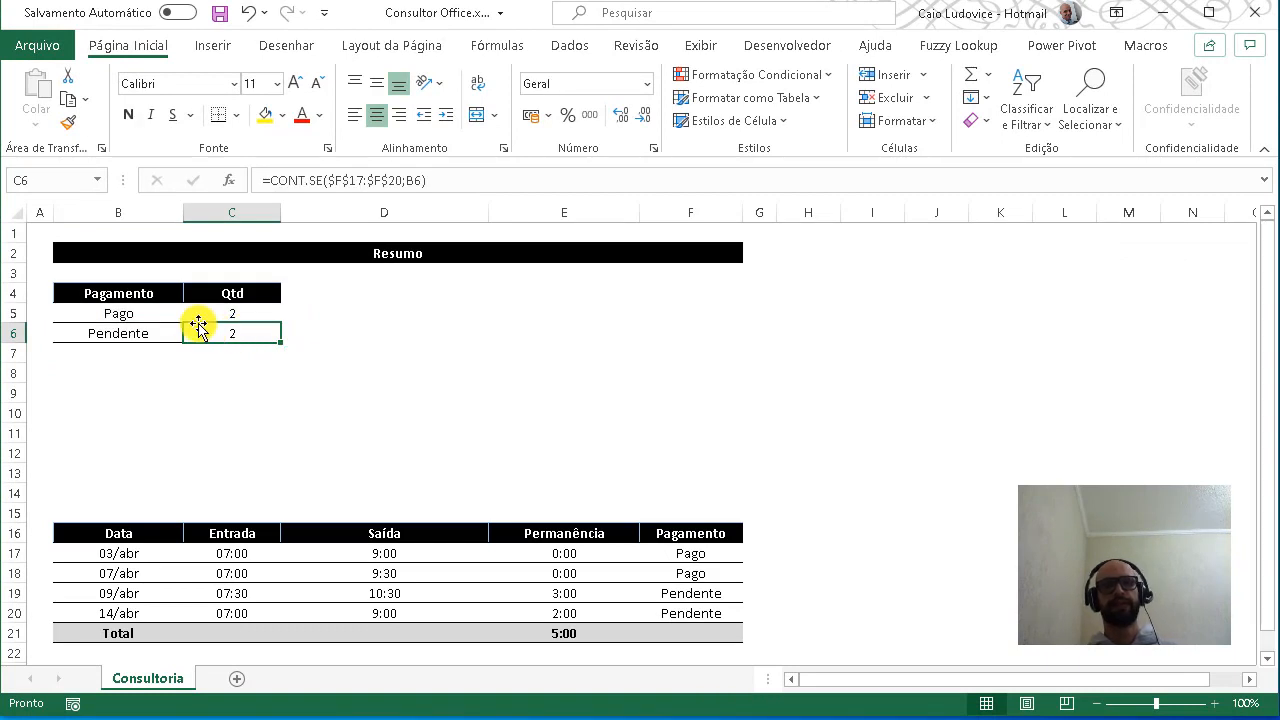
pyautogui.moveTo(137, 292); pyautogui.dragTo(210, 328)
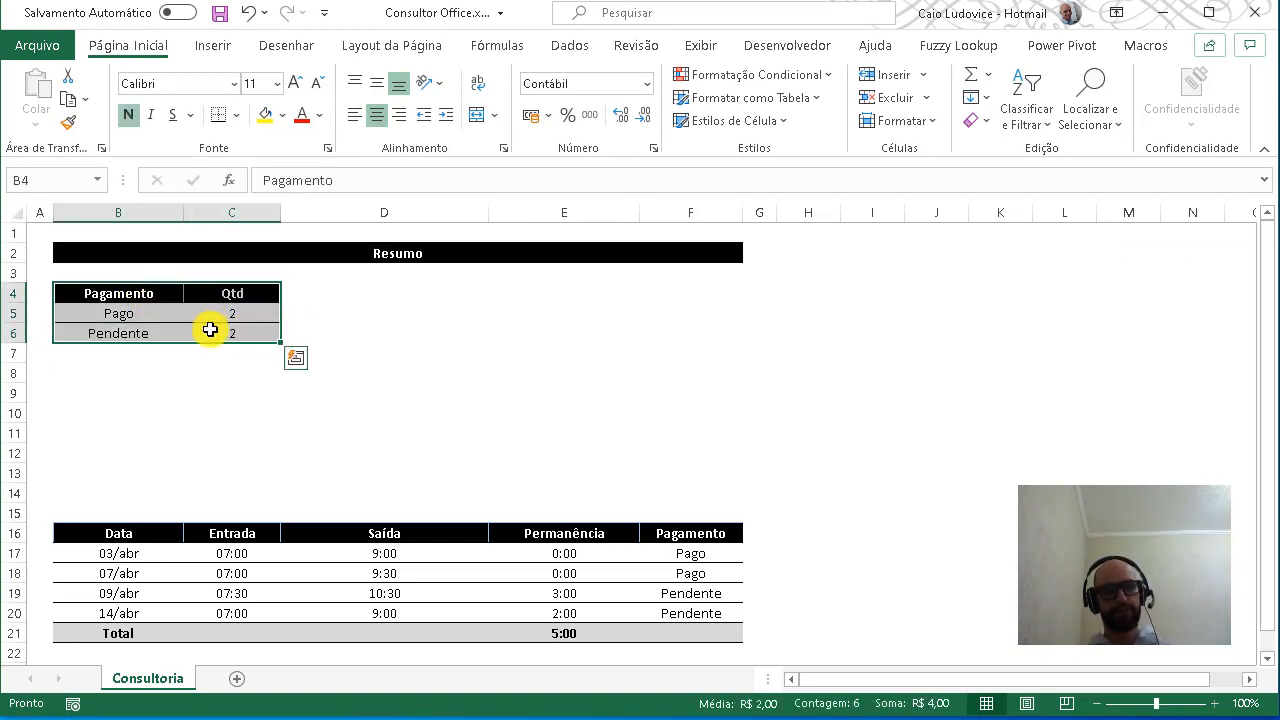
pyautogui.hotkey('alt', 'F1')
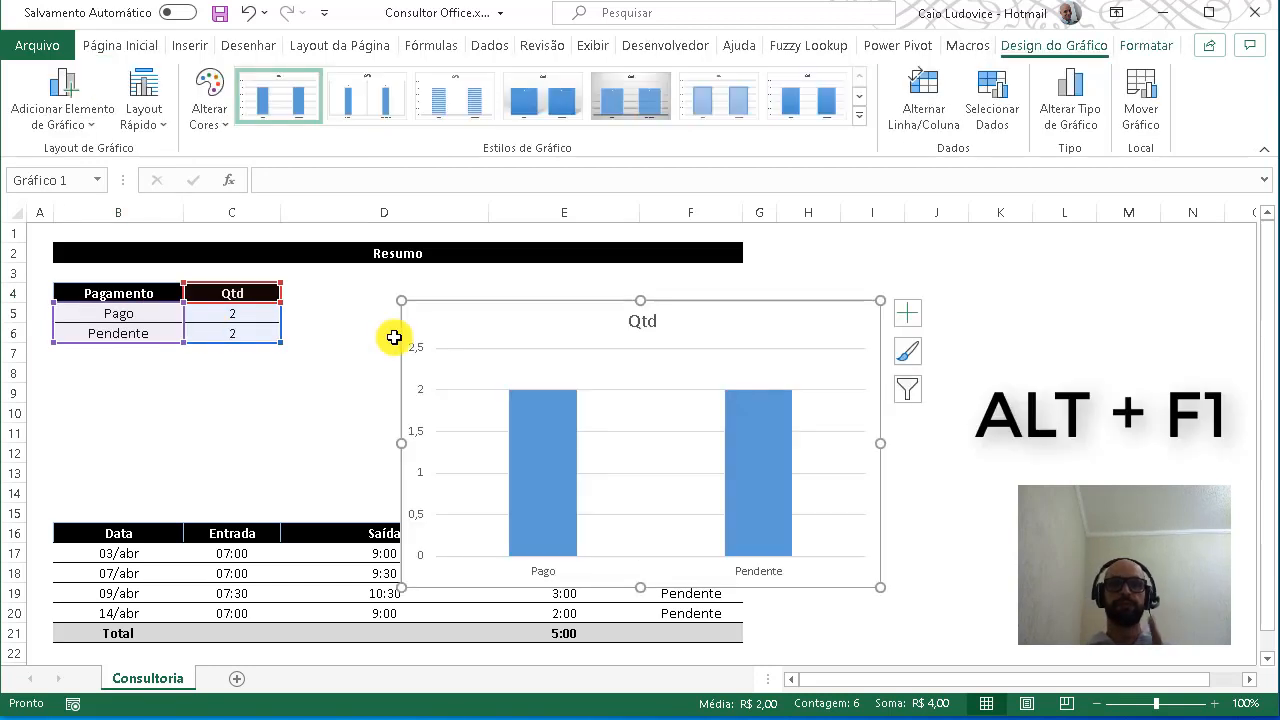
# Move and resize the chart to fit between the Resumo header and the visits table, beside the Qtd table.
pyautogui.moveTo(744, 308); pyautogui.dragTo(681, 288)
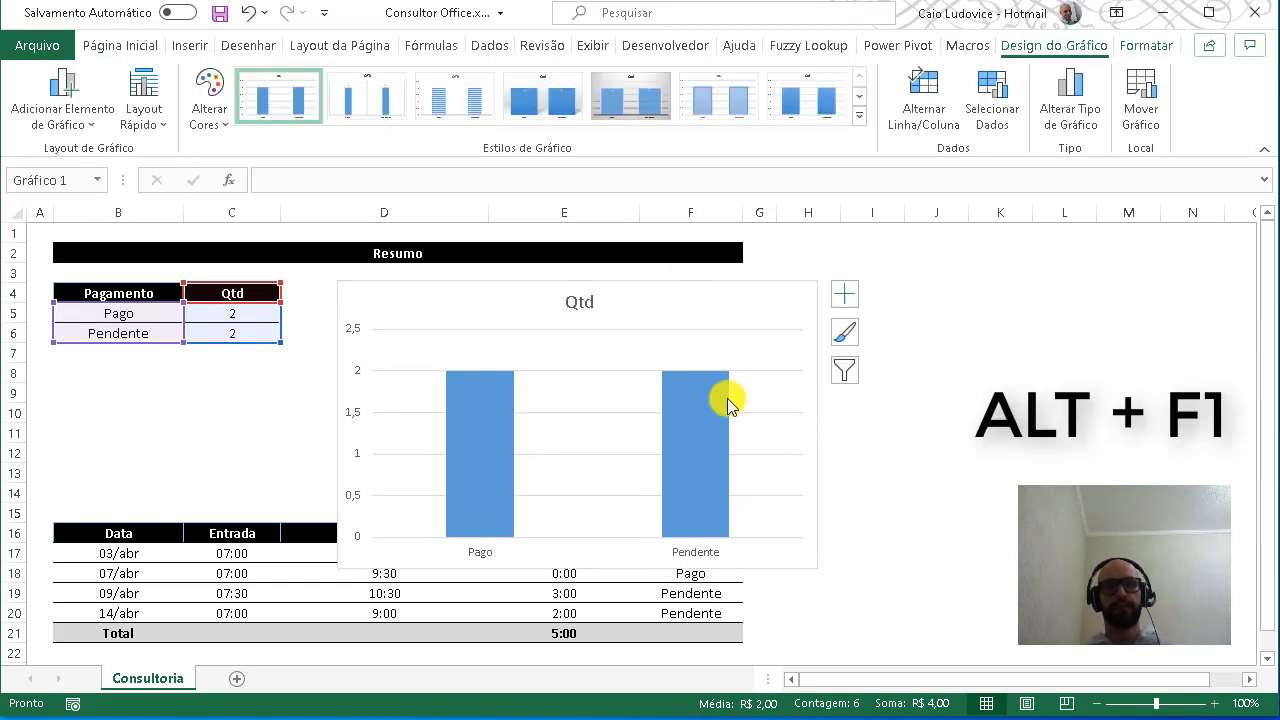
pyautogui.moveTo(810, 566); pyautogui.dragTo(696, 507)
pyautogui.moveTo(599, 286); pyautogui.dragTo(603, 281)
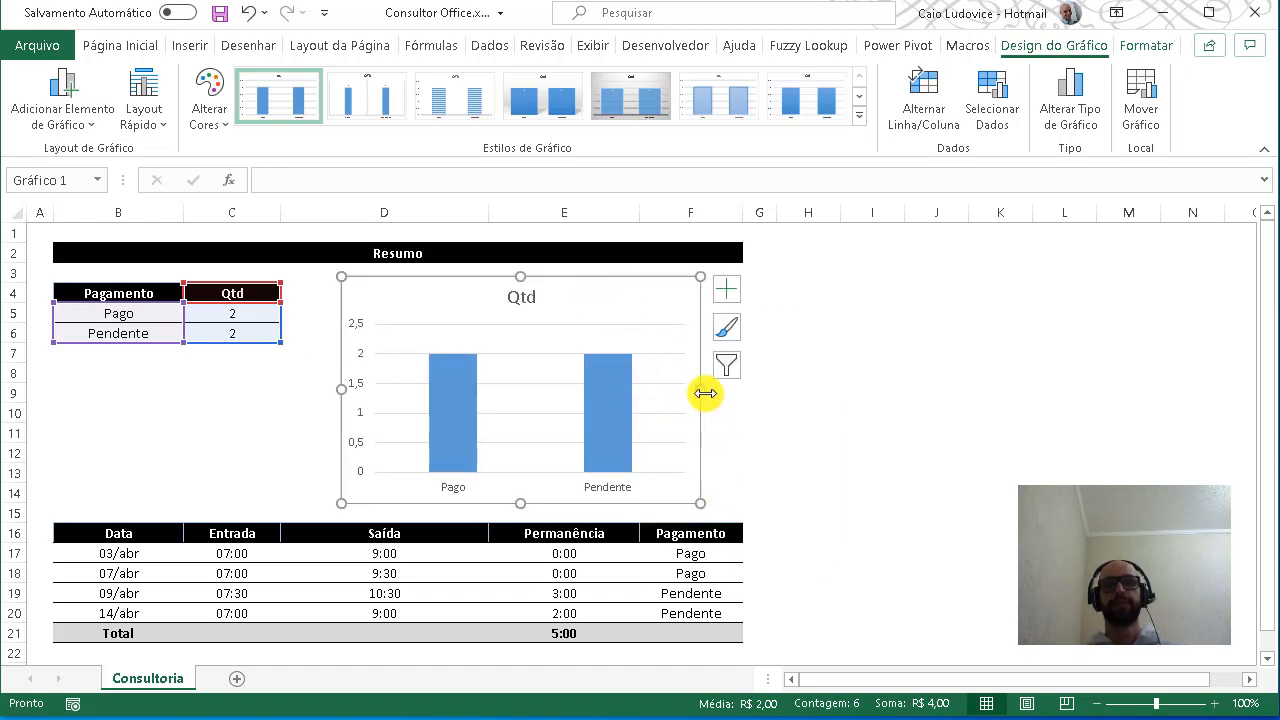
pyautogui.moveTo(702, 389); pyautogui.dragTo(731, 390)
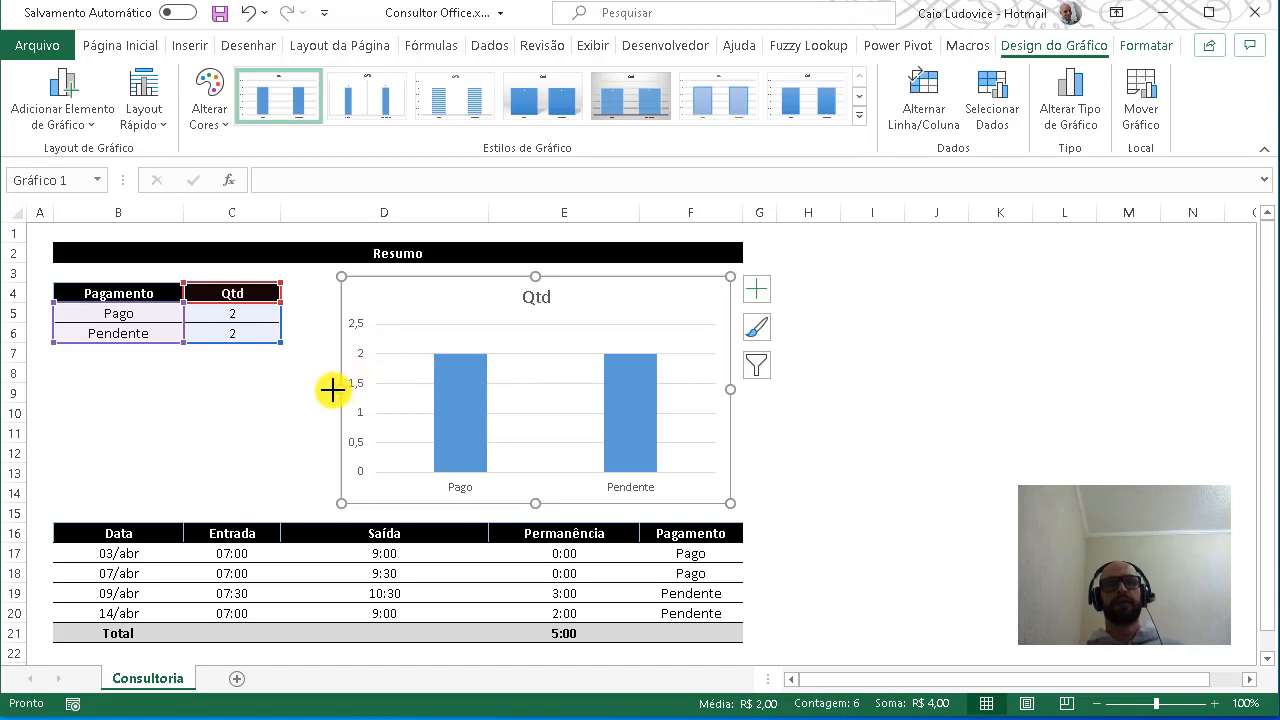
pyautogui.moveTo(332, 390); pyautogui.dragTo(312, 390)
# Change the payment chart's type from columns to the Rosca (doughnut) variant of Pizza.
pyautogui.rightClick(548, 316)
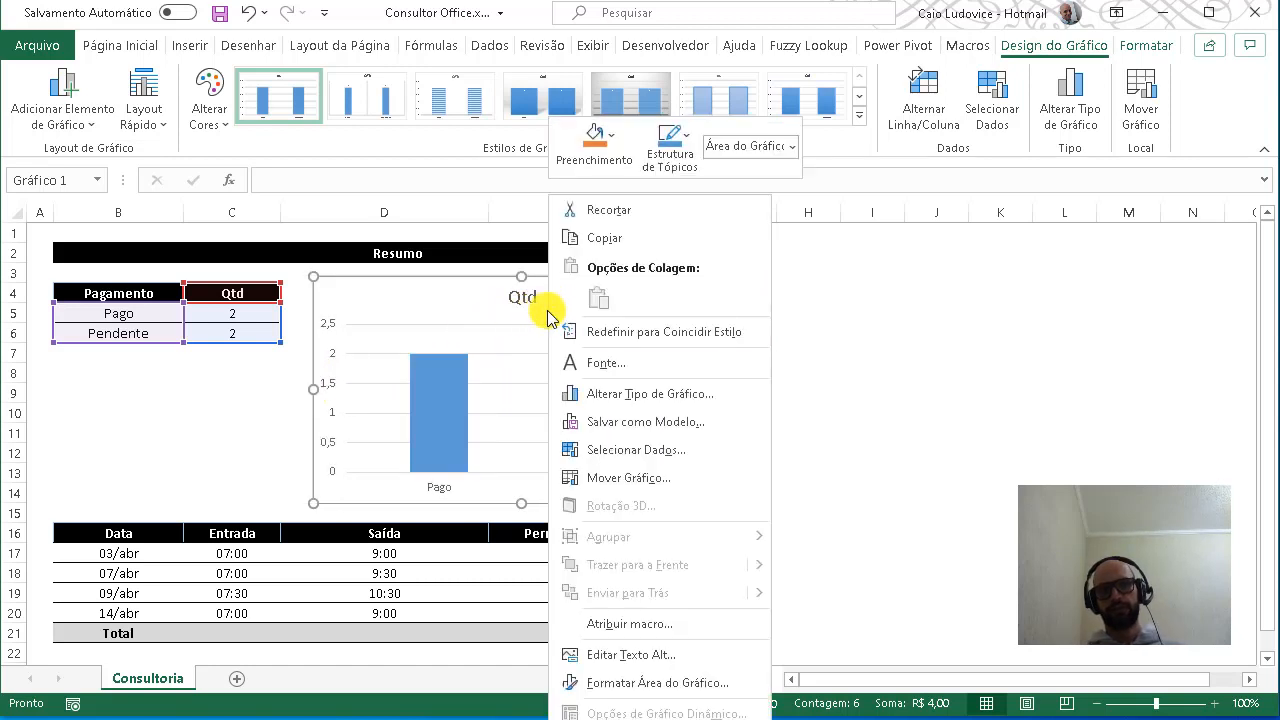
pyautogui.click(611, 396)
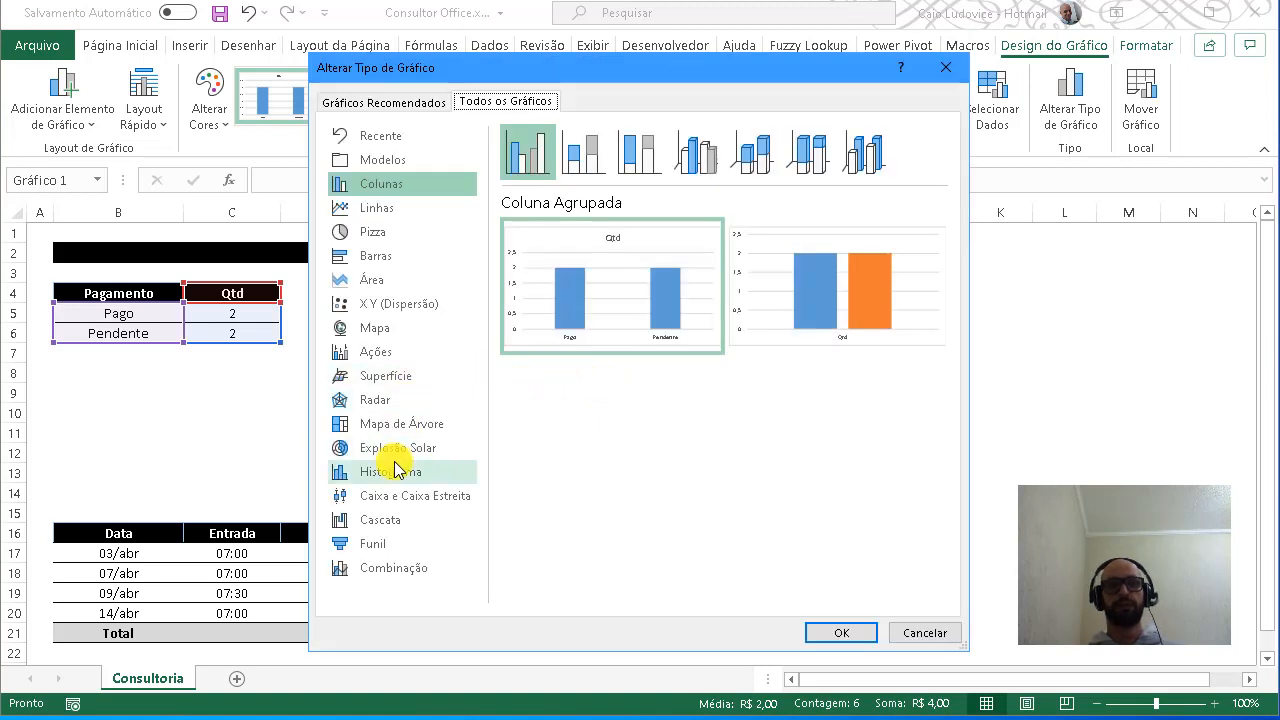
pyautogui.click(421, 234)
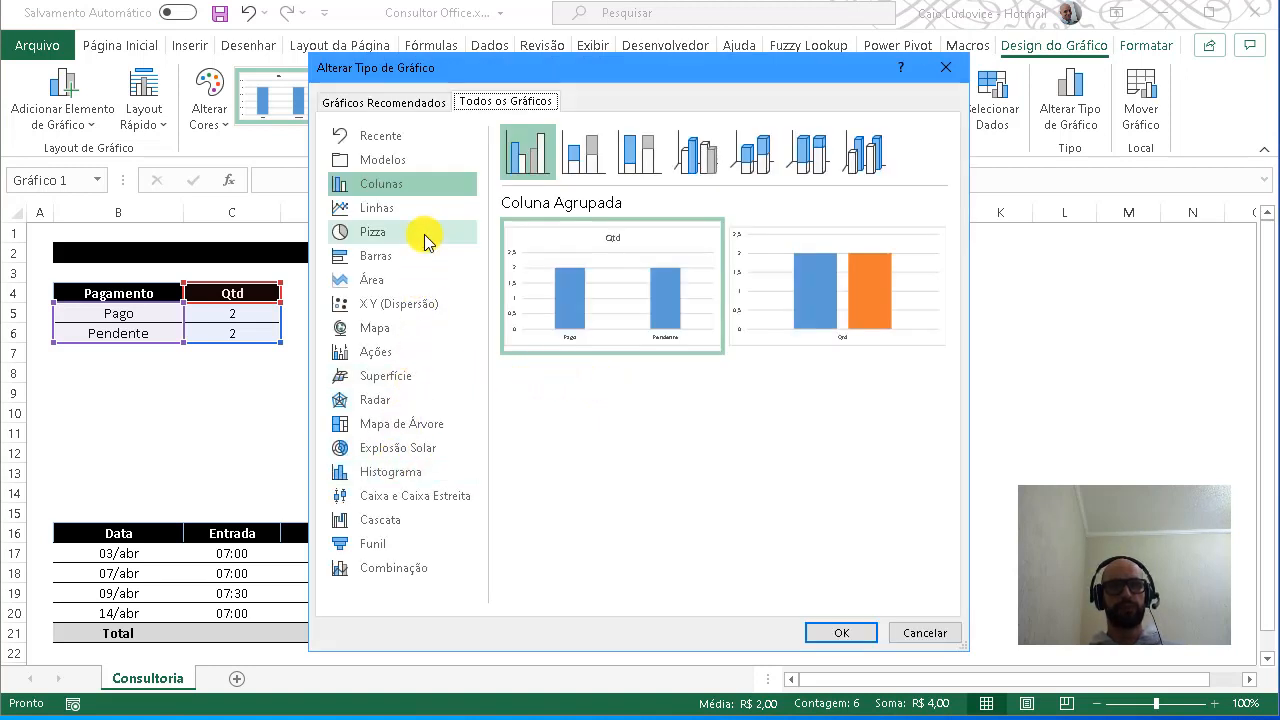
pyautogui.click(752, 152)
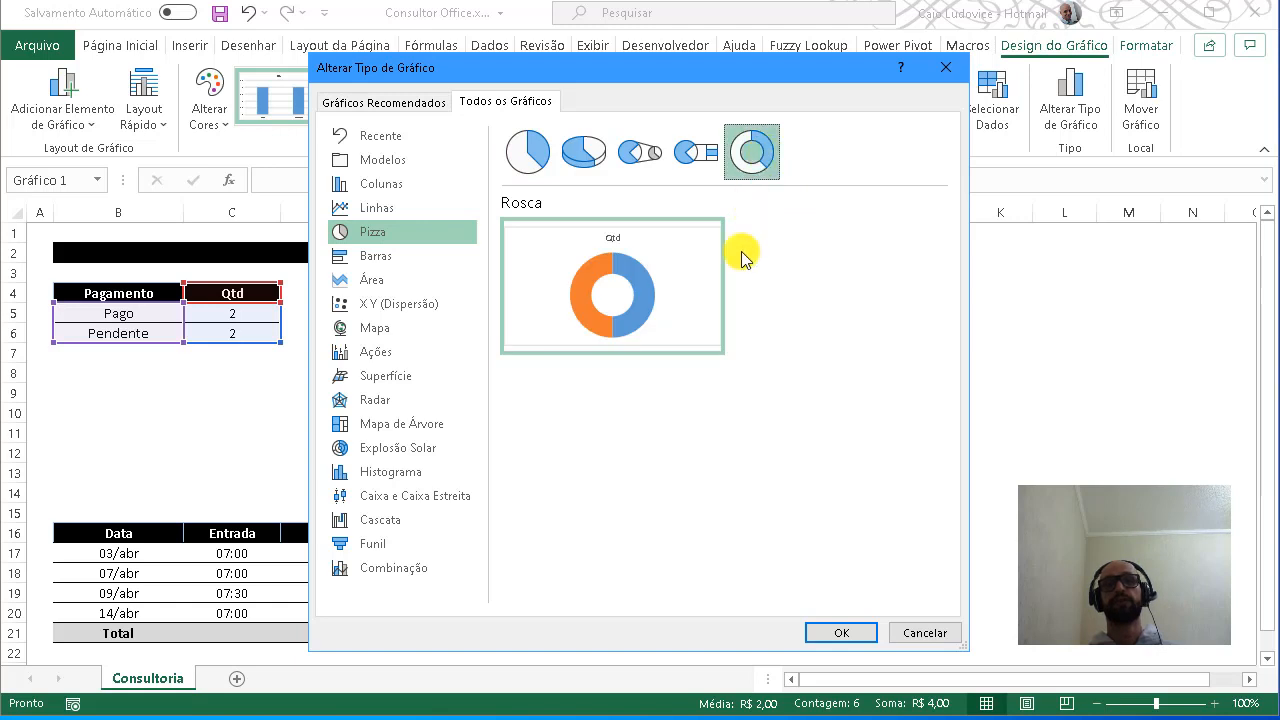
pyautogui.click(841, 633)
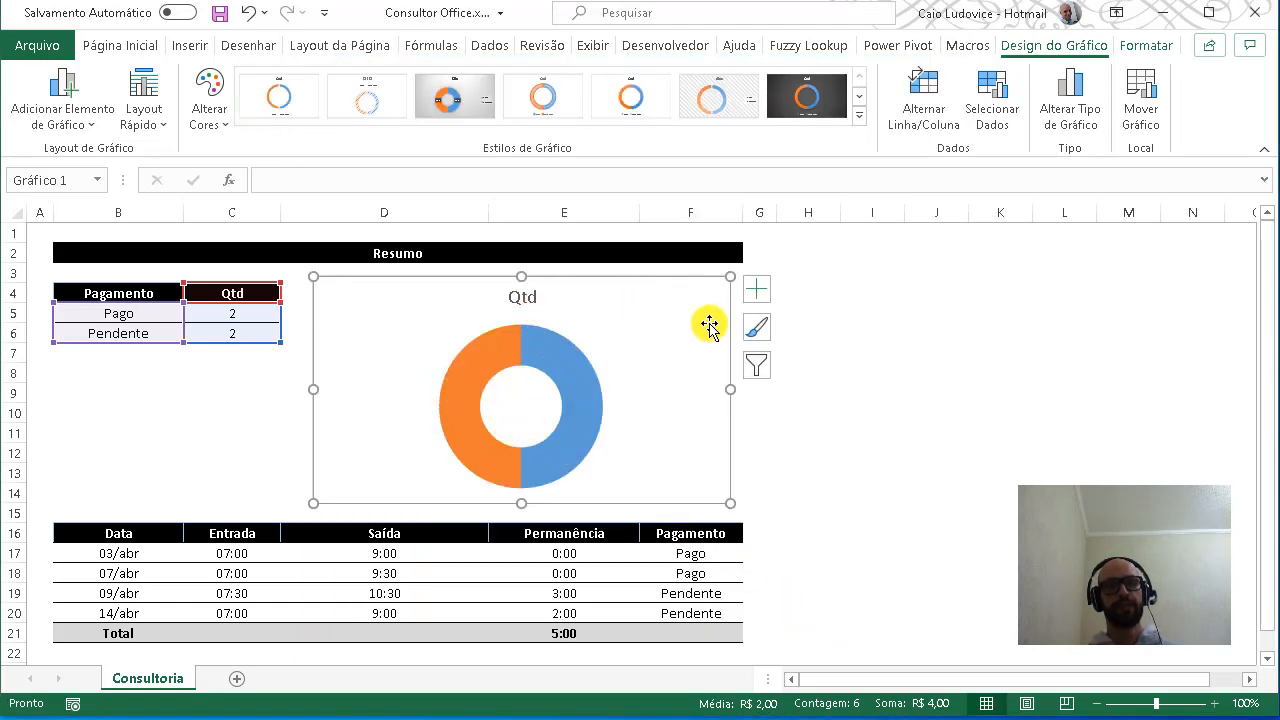
# Add doughnut data labels showing Nome da Categoria and Porcentagem without Valor, and delete the Qtd chart title.
pyautogui.click(752, 298)
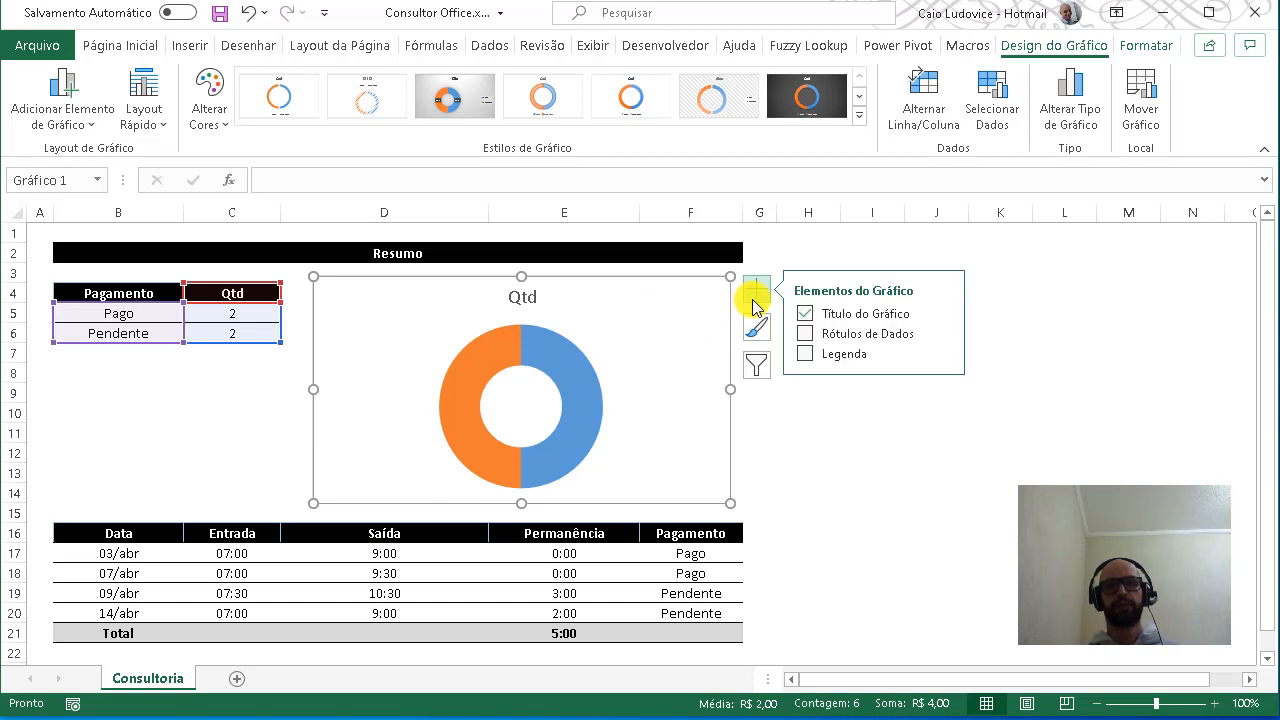
pyautogui.click(812, 337)
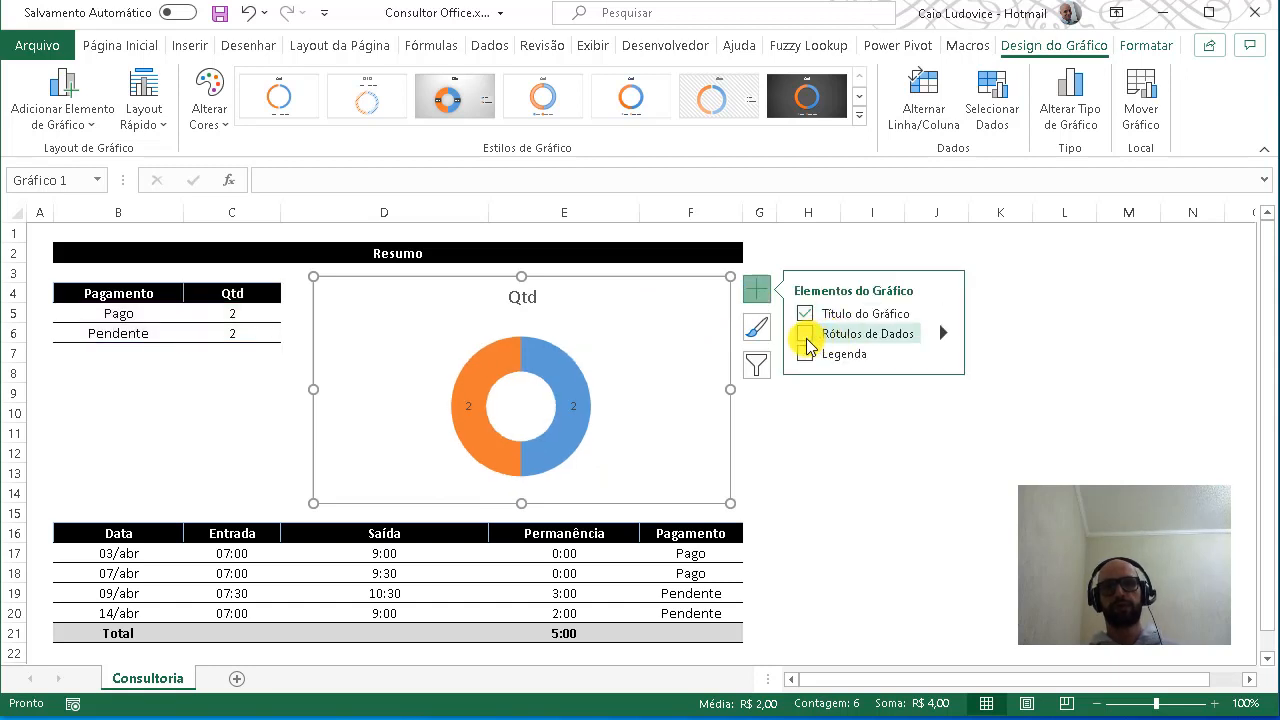
pyautogui.click(943, 334)
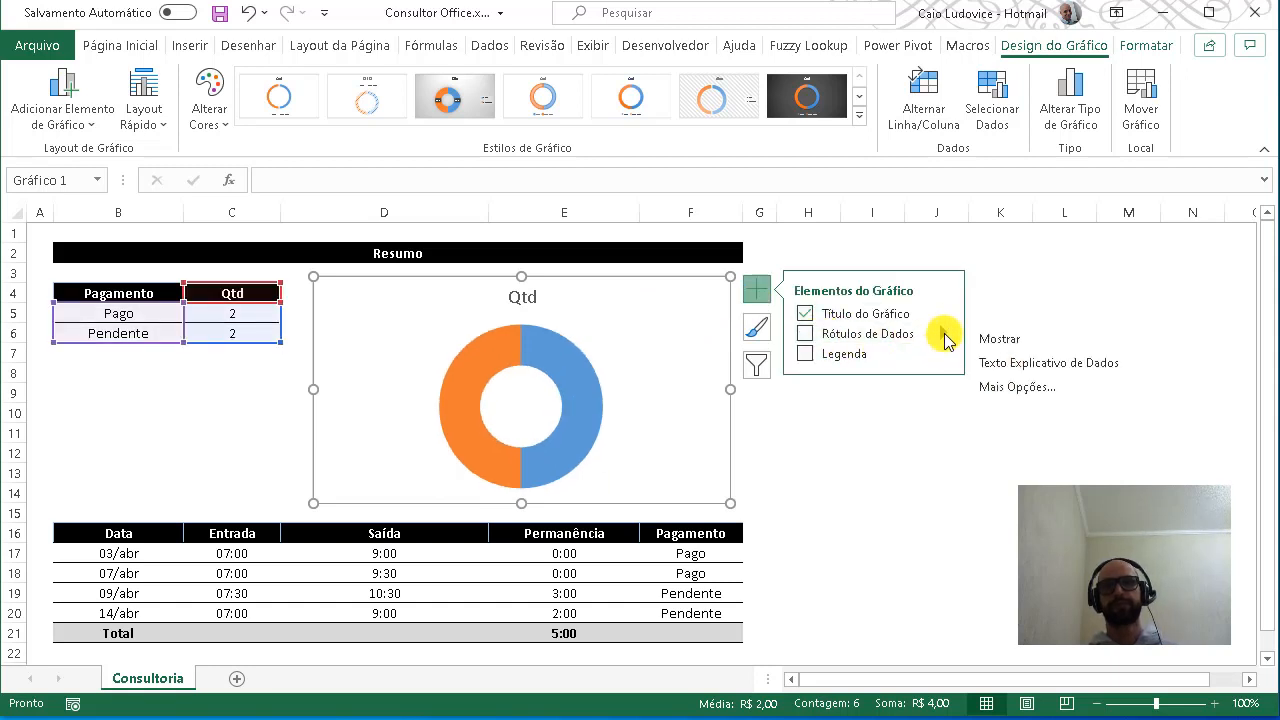
pyautogui.click(986, 390)
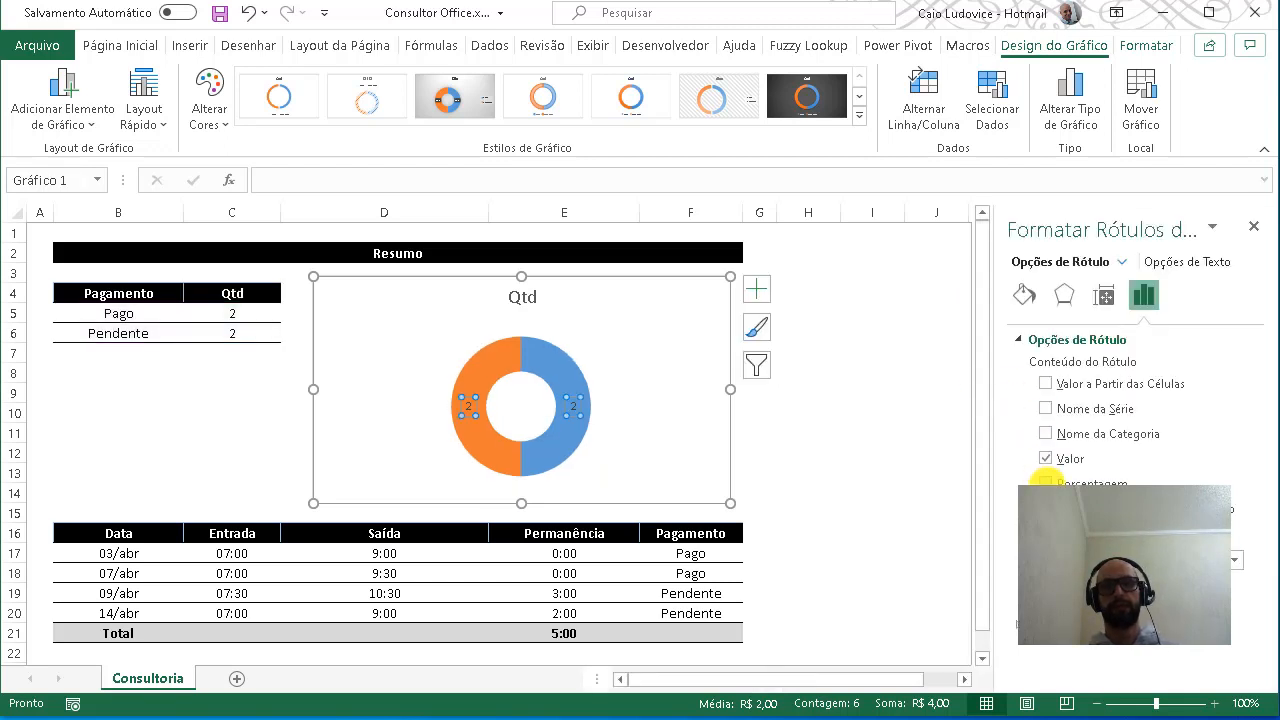
pyautogui.click(1045, 482)
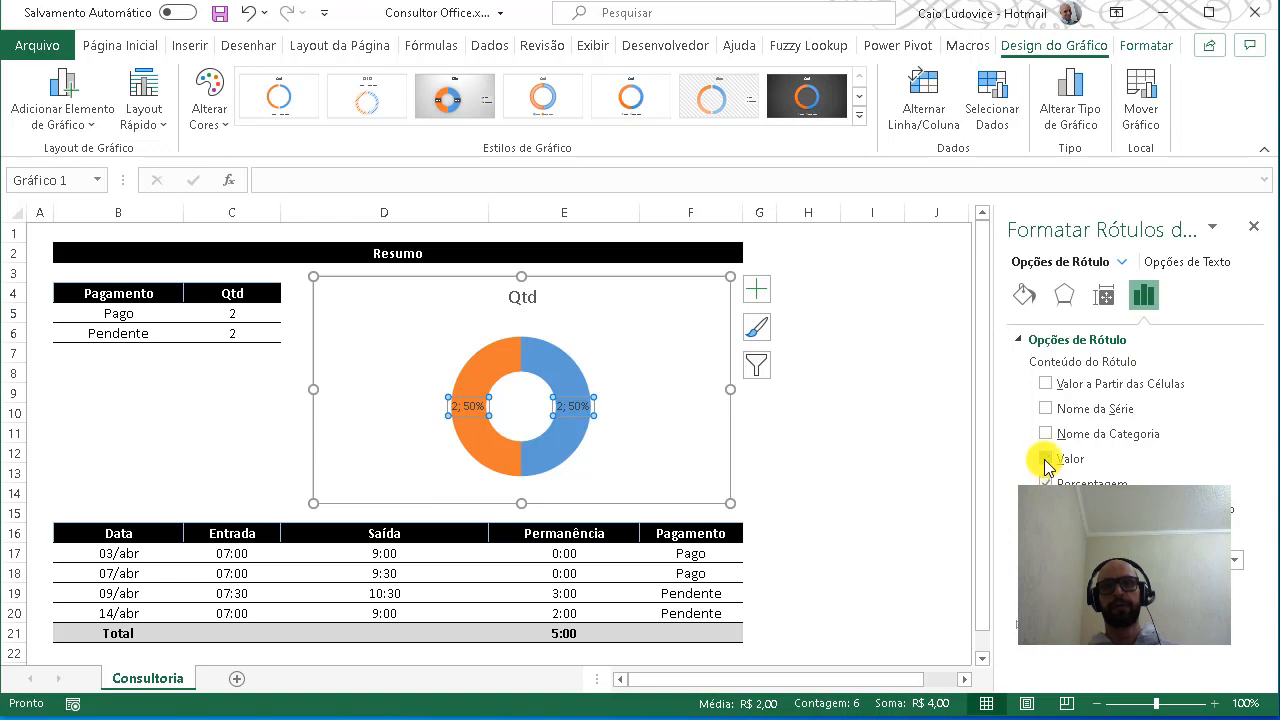
pyautogui.click(1045, 461)
pyautogui.click(1045, 435)
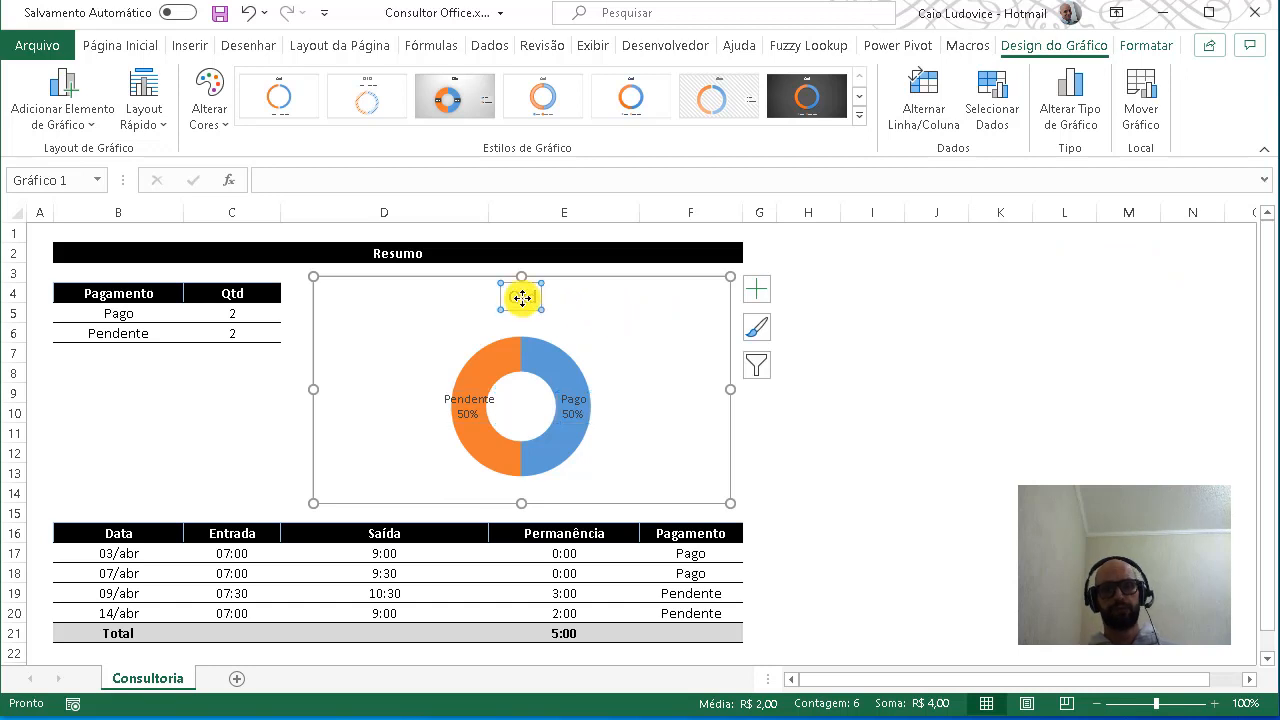
pyautogui.press('Delete')
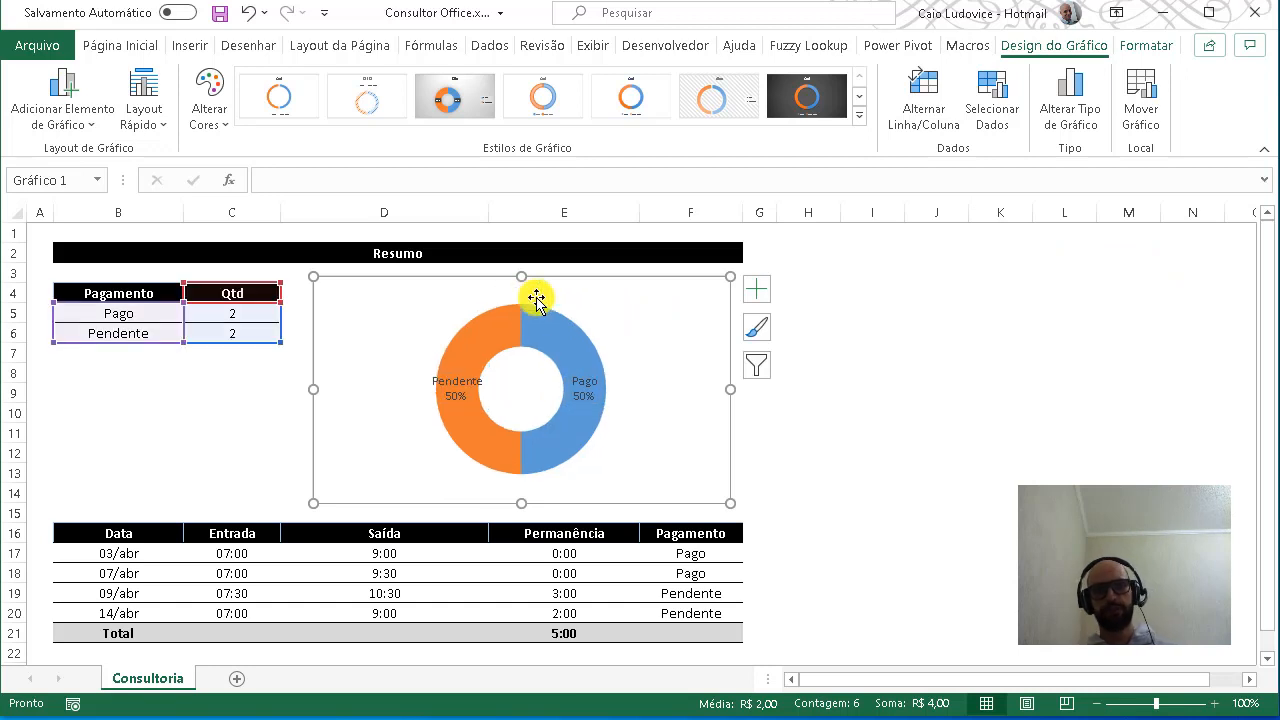
# Increase the font size of the doughnut chart's data labels to 11.
pyautogui.click(473, 386)
pyautogui.click(118, 46)
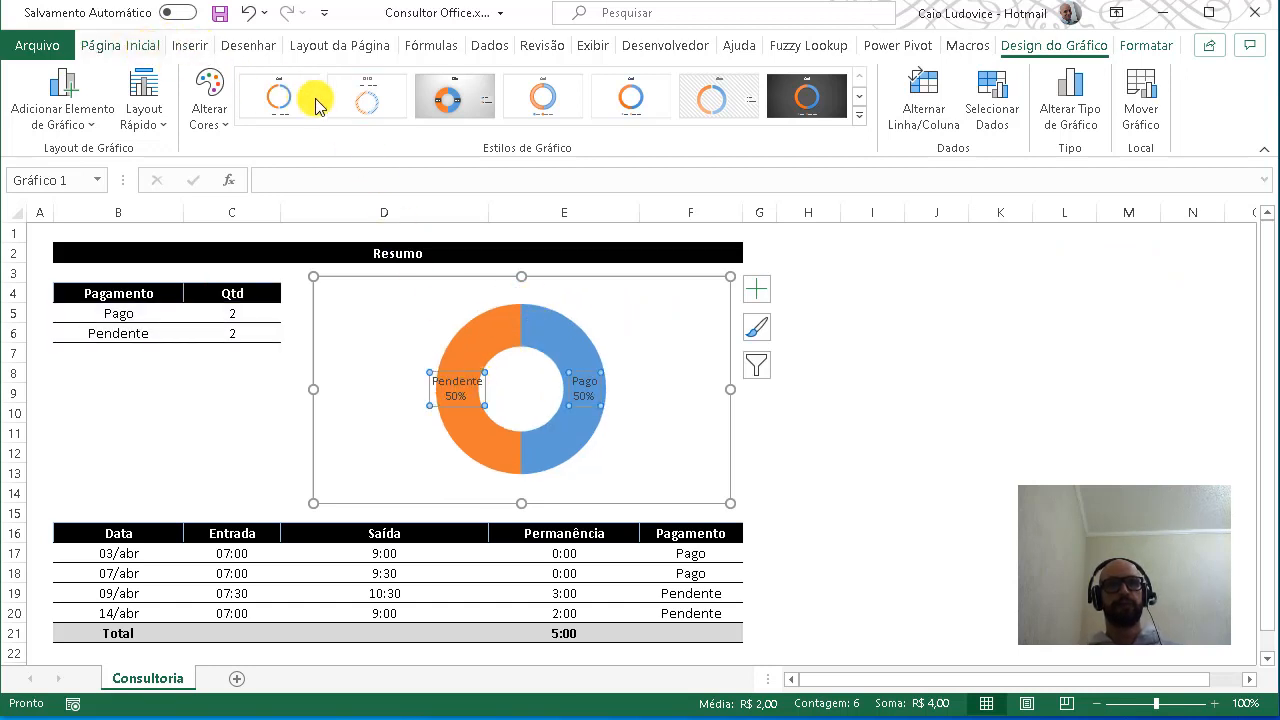
pyautogui.click(297, 85)
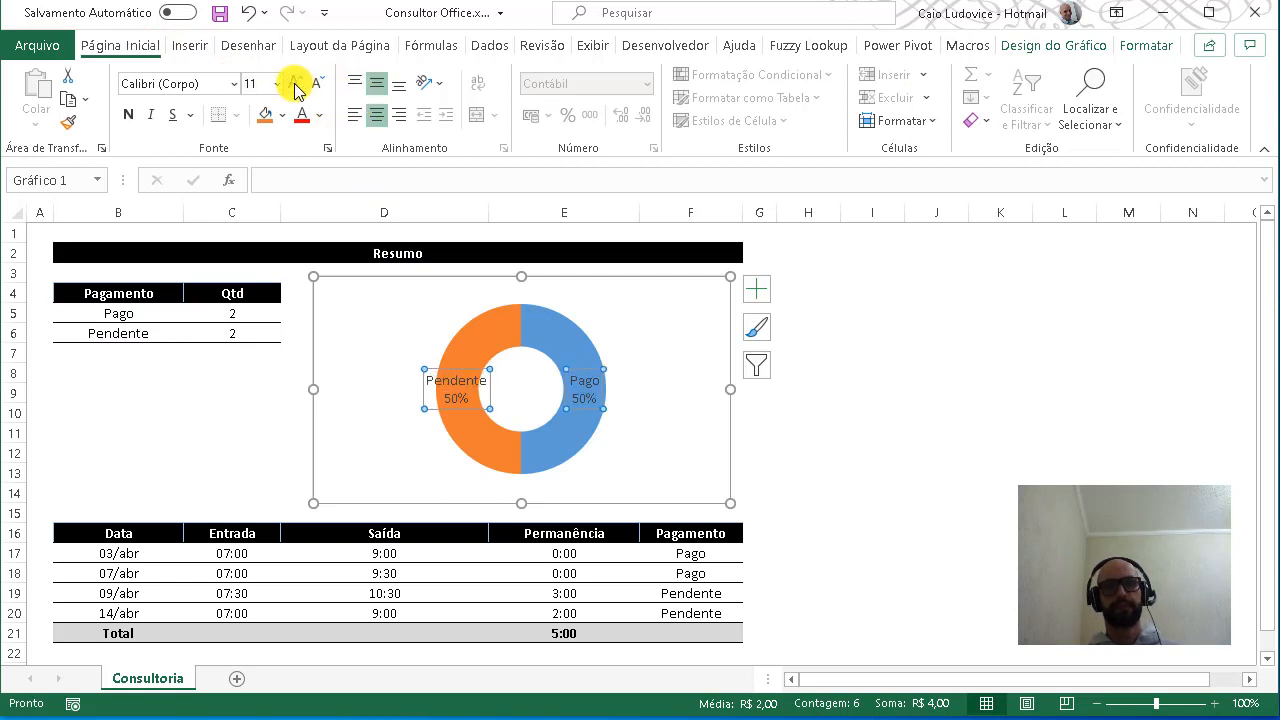
# Fill the doughnut's Pago slice with the green theme colour and the Pendente slice with standard red.
pyautogui.click(562, 336)
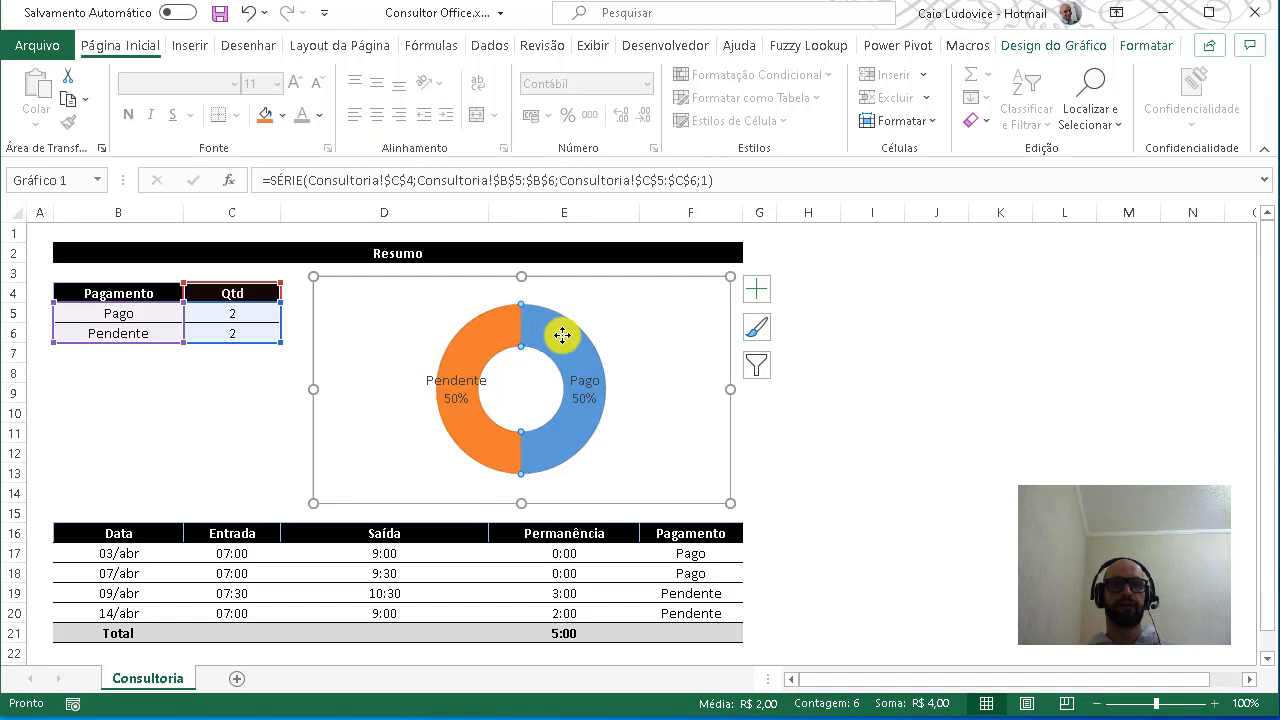
pyautogui.click(1140, 45)
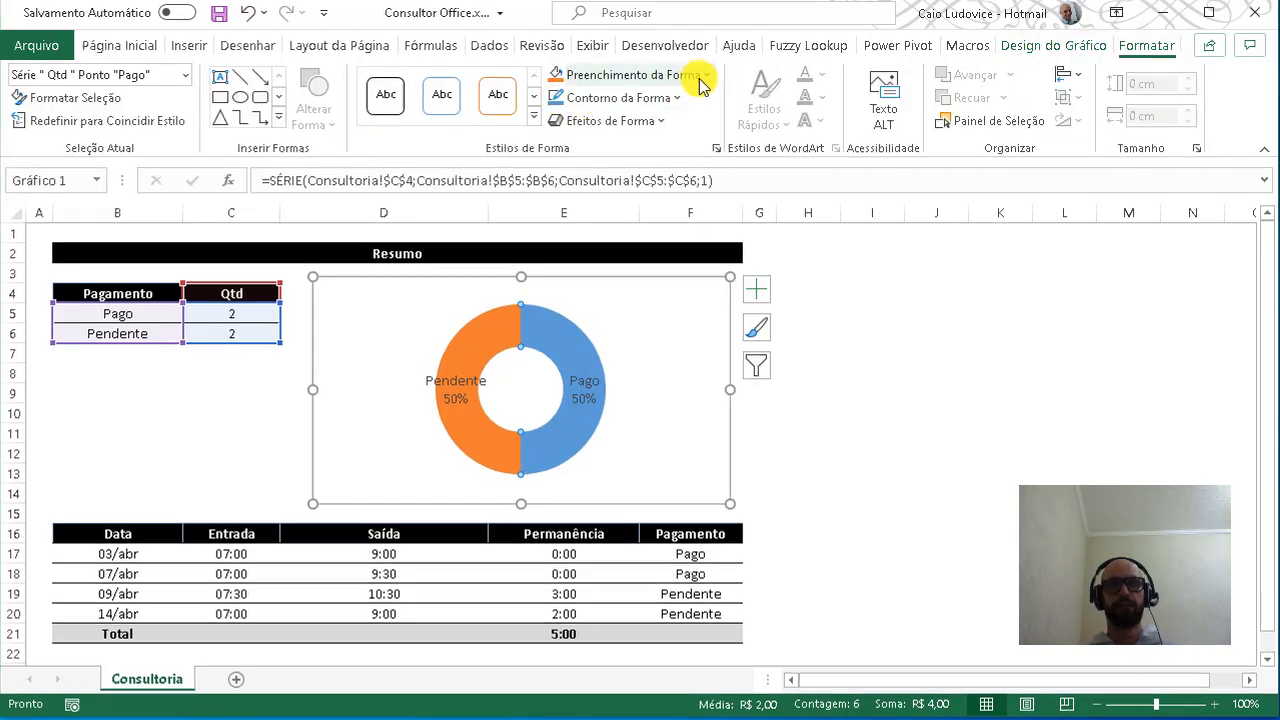
pyautogui.click(690, 75)
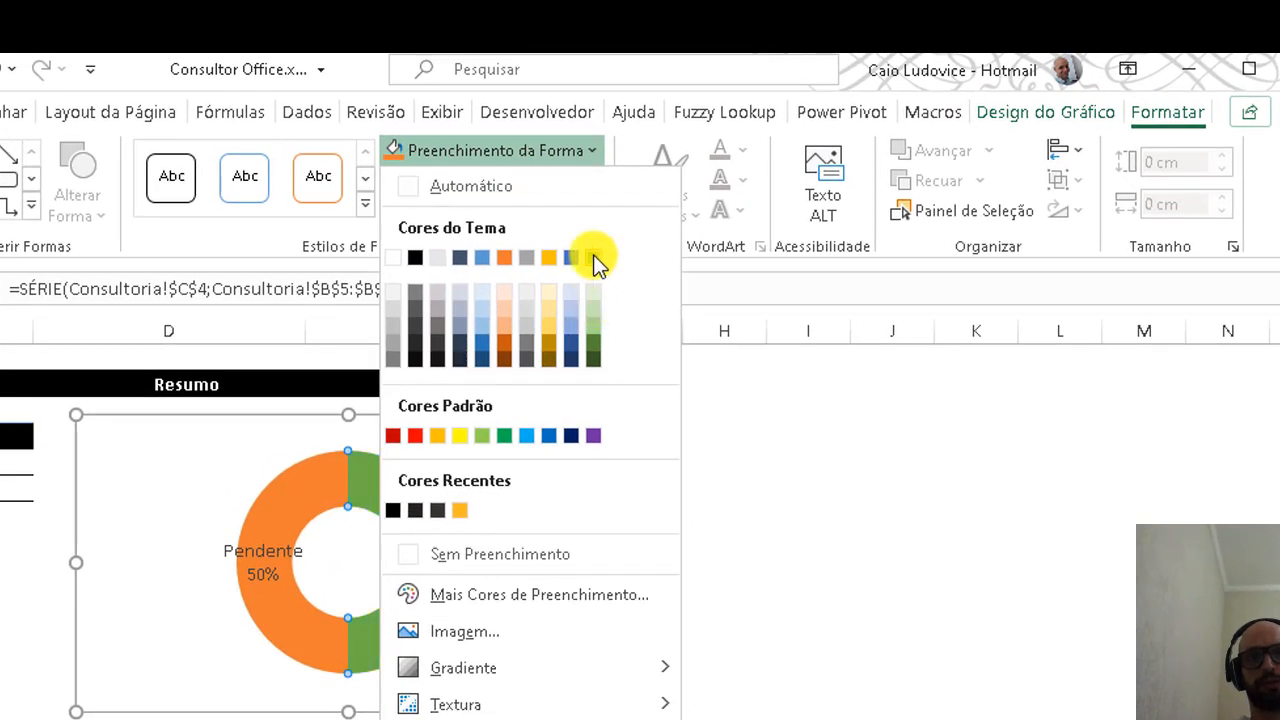
pyautogui.click(593, 259)
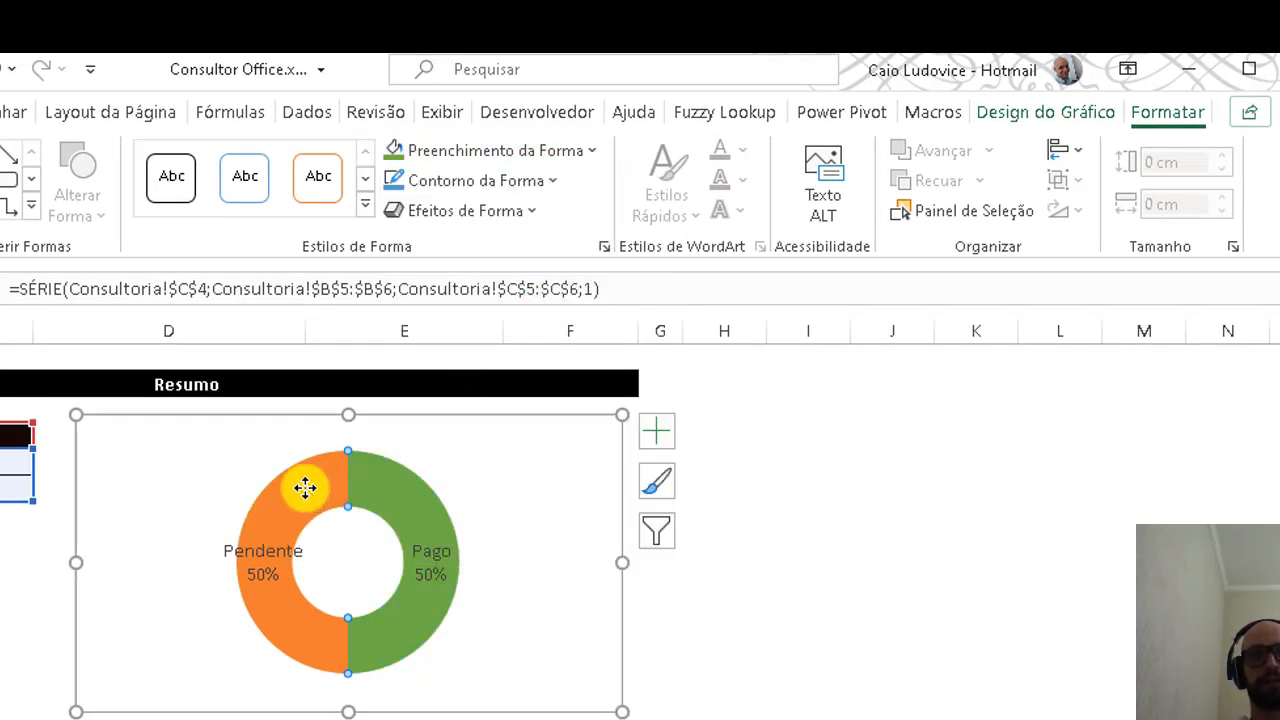
pyautogui.click(585, 155)
pyautogui.click(414, 436)
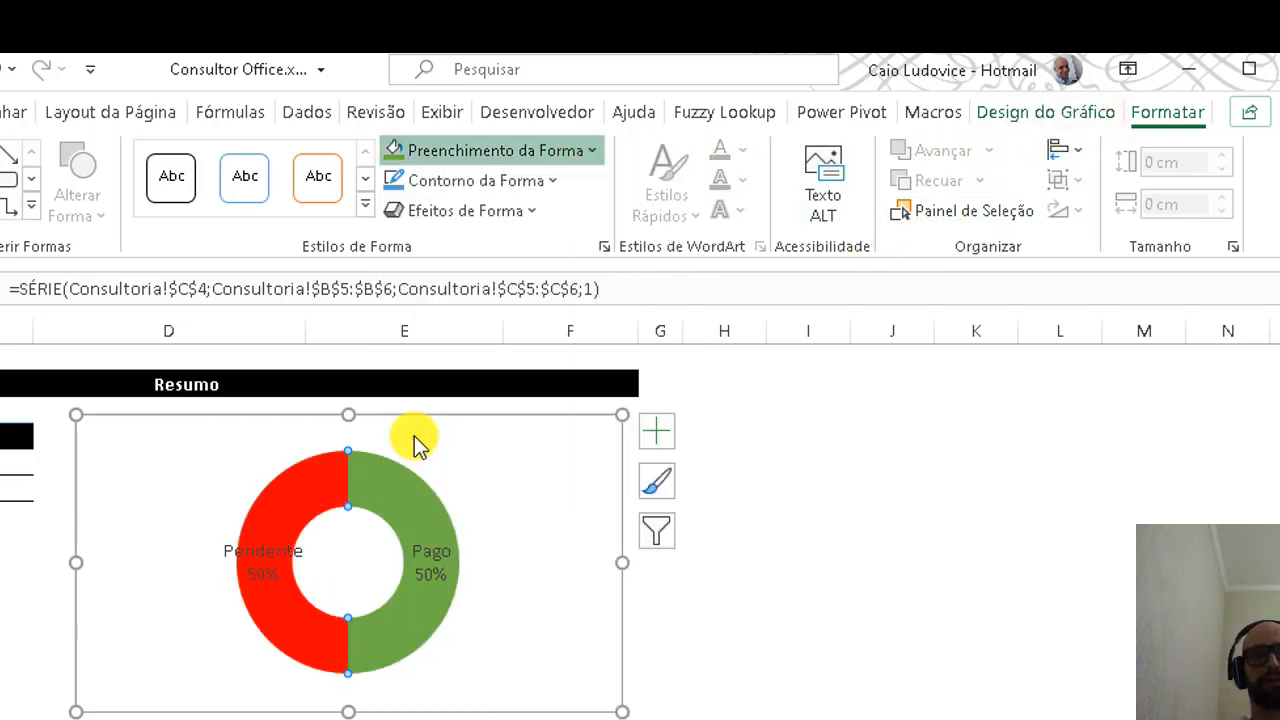
# Make the doughnut chart's data labels bold and increase their font size to 14.
pyautogui.click(265, 562)
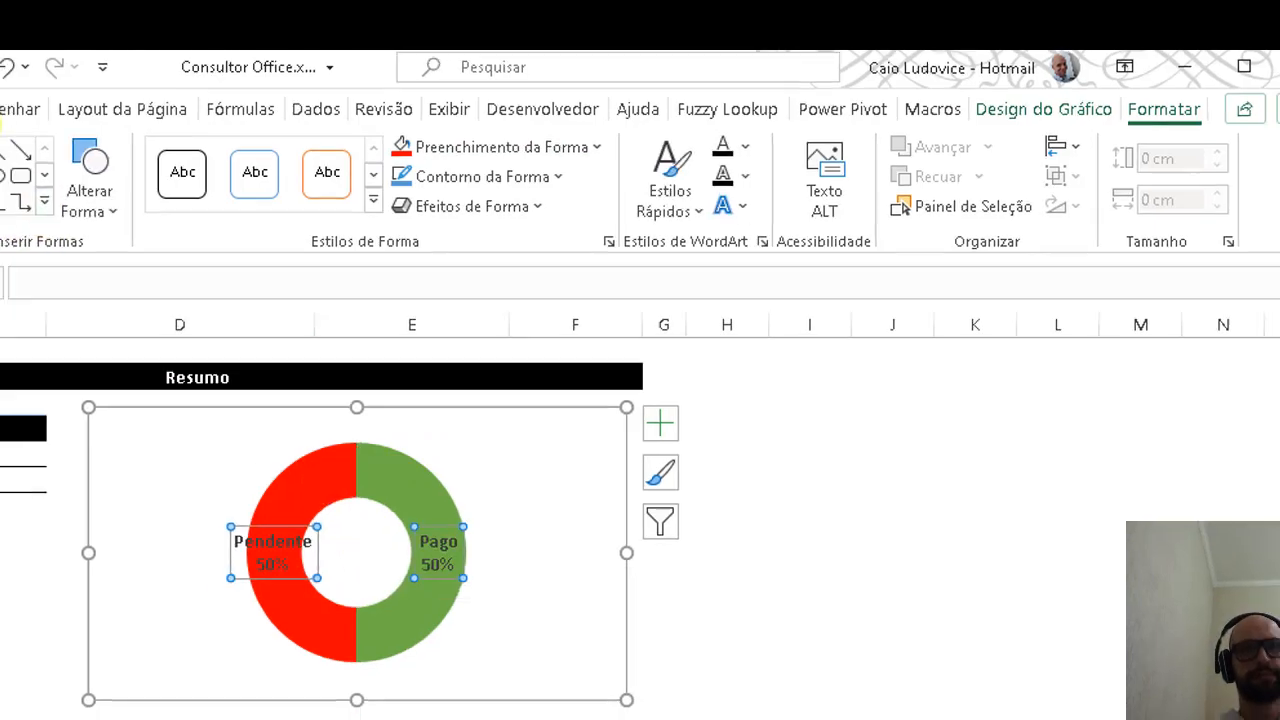
pyautogui.click(50, 66)
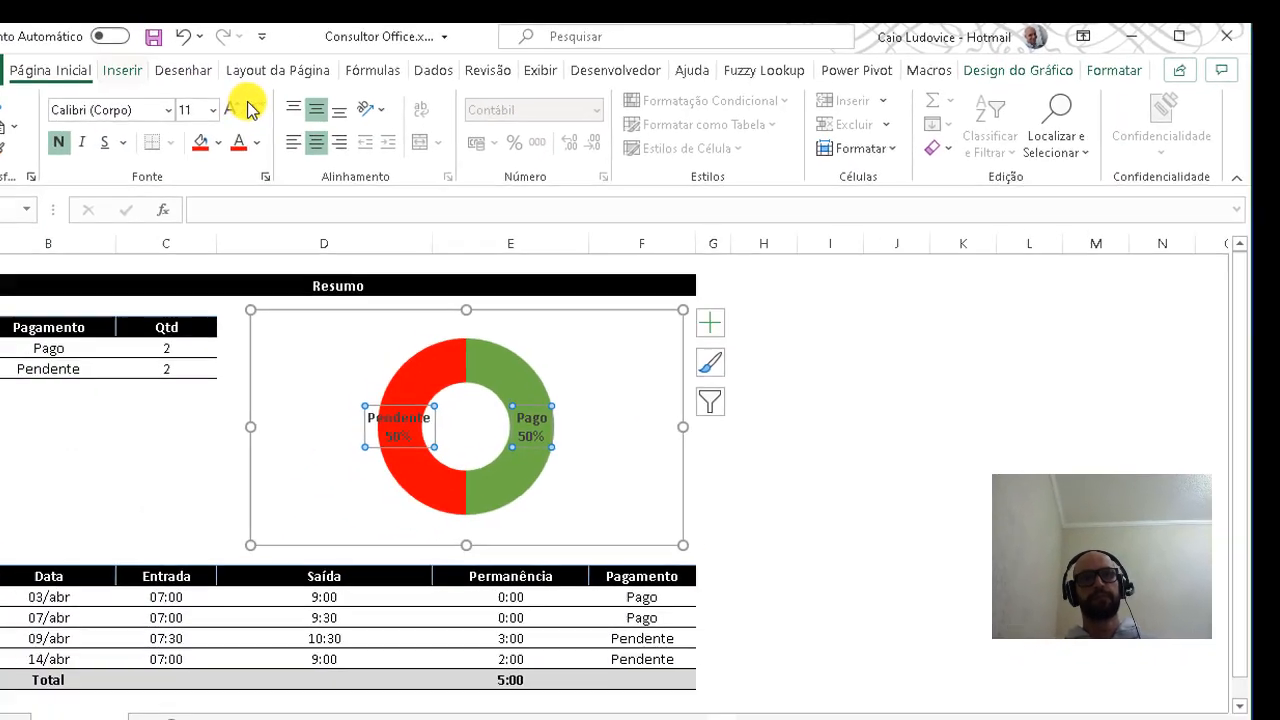
pyautogui.click(279, 92)
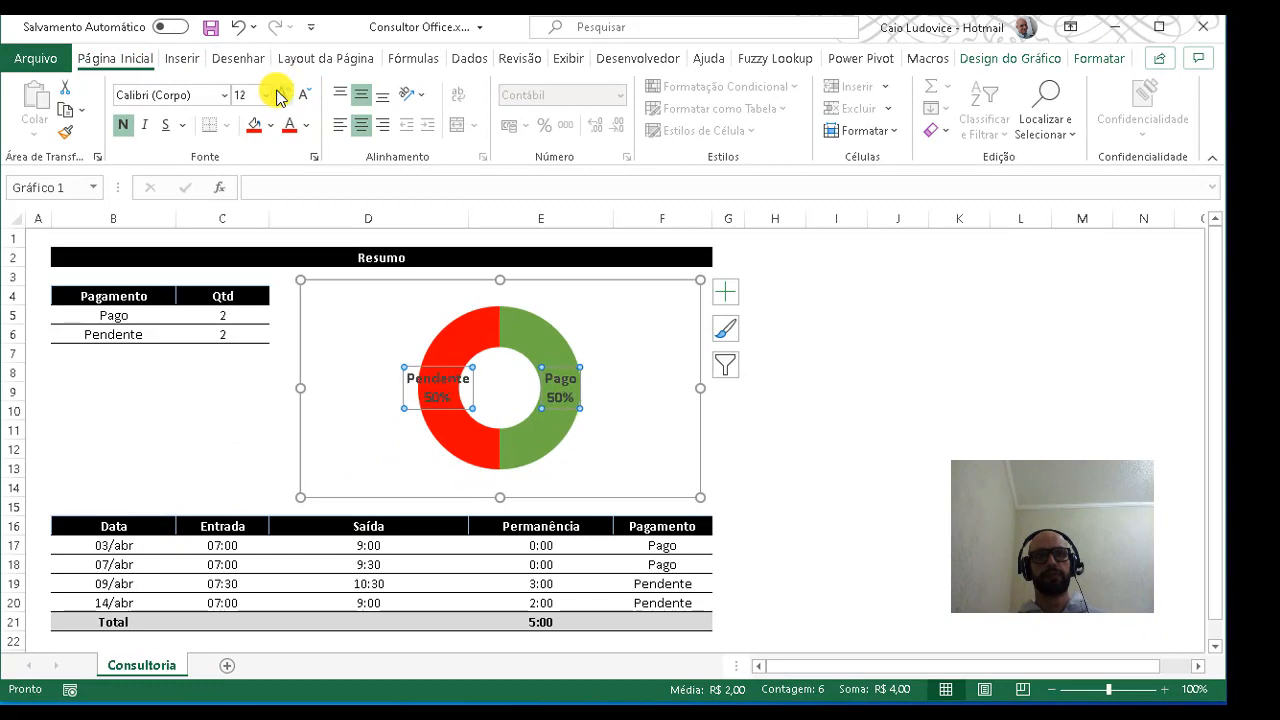
pyautogui.click(279, 94)
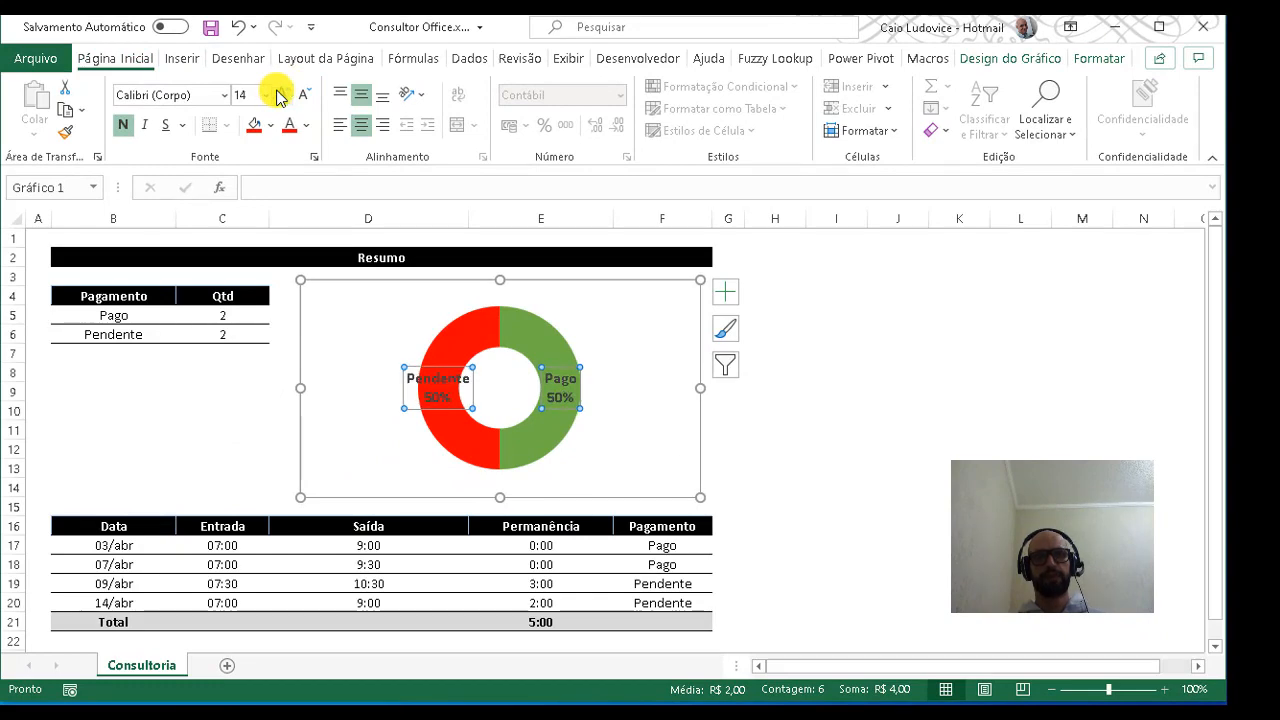
pyautogui.click(213, 393)
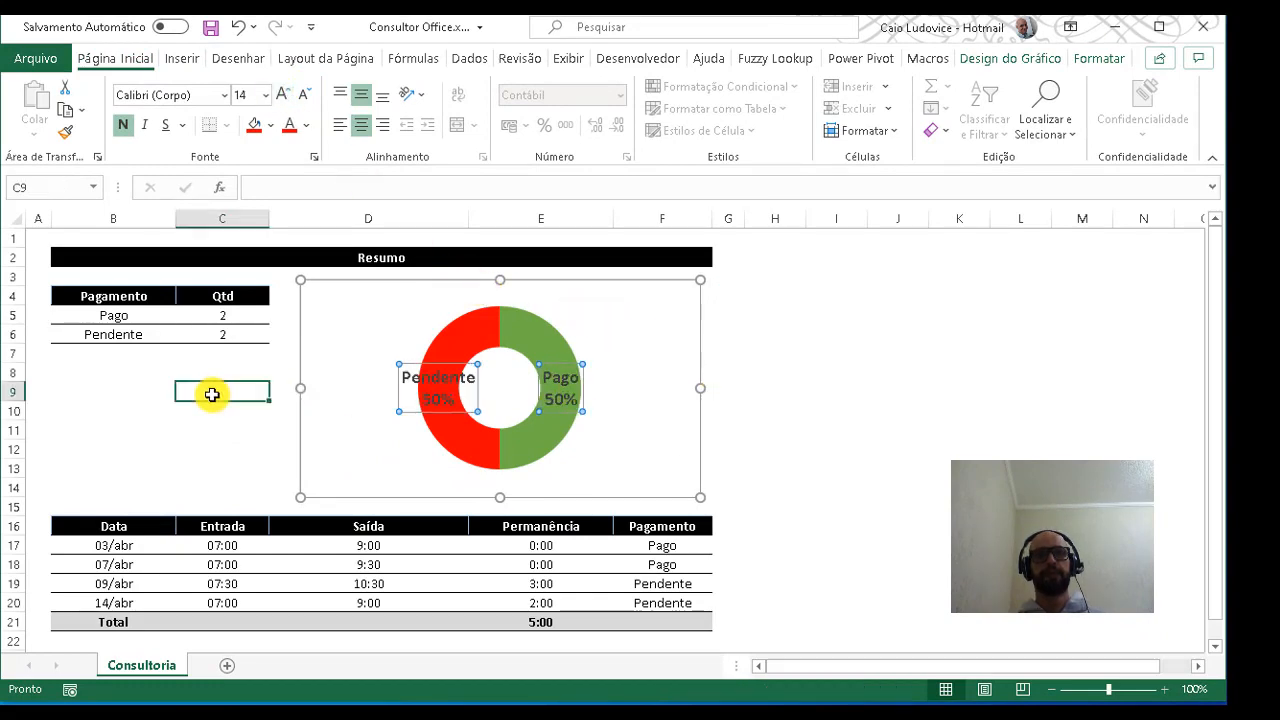
# Change the Pagamento status of the 07/abr visit in F18 to Pendente.
pyautogui.click(662, 565)
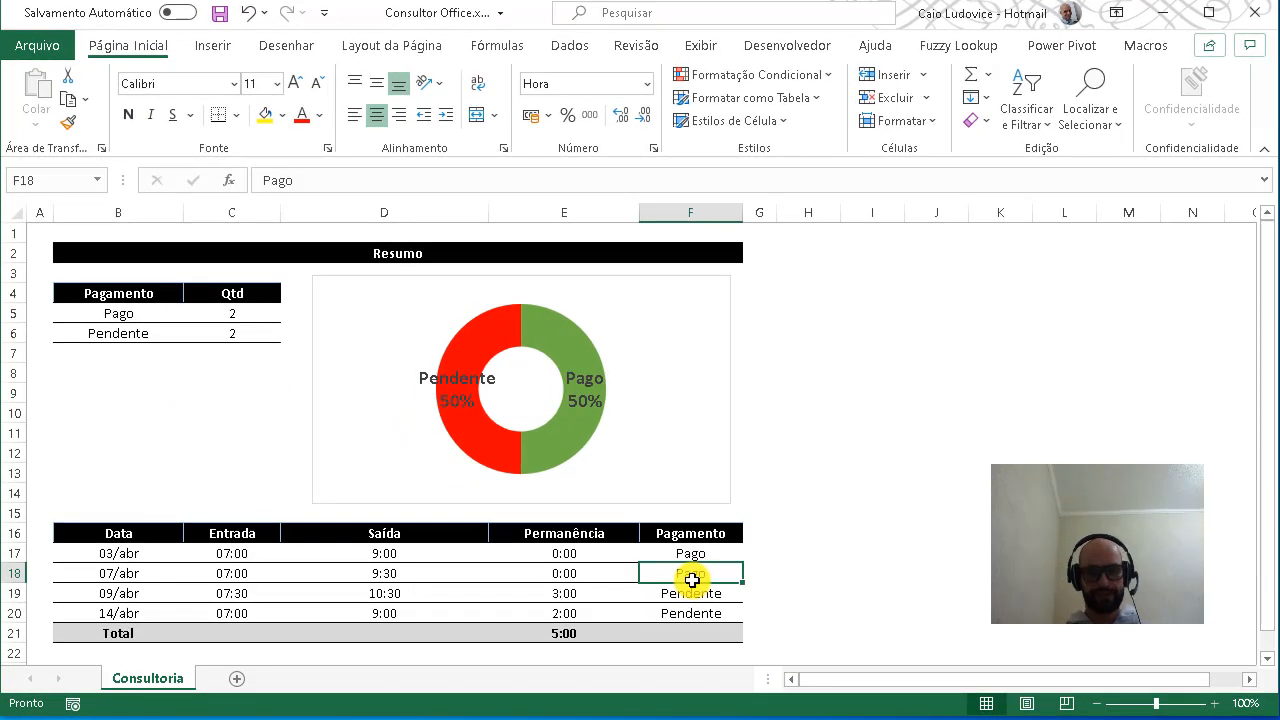
pyautogui.write('p')
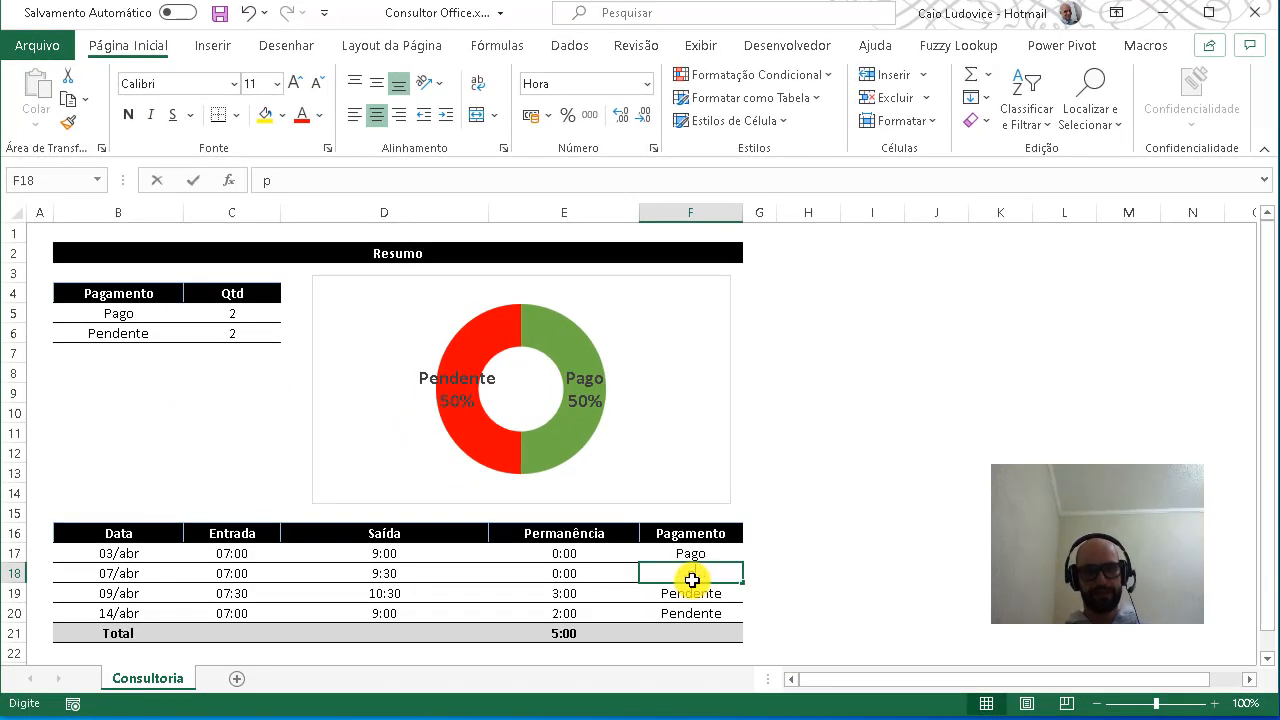
pyautogui.write('ENDENTe')
pyautogui.press('Return')
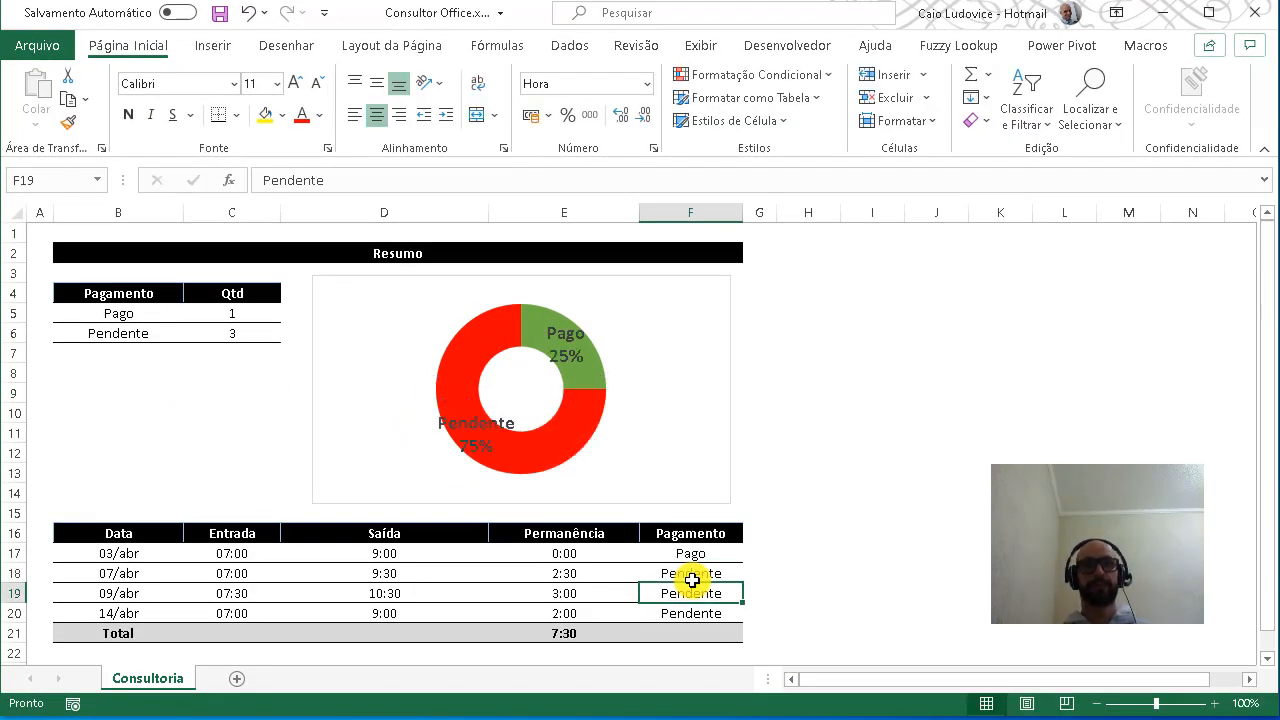
# Reduce the font size of the doughnut chart's data labels to 11.
pyautogui.click(593, 358)
pyautogui.click(570, 342)
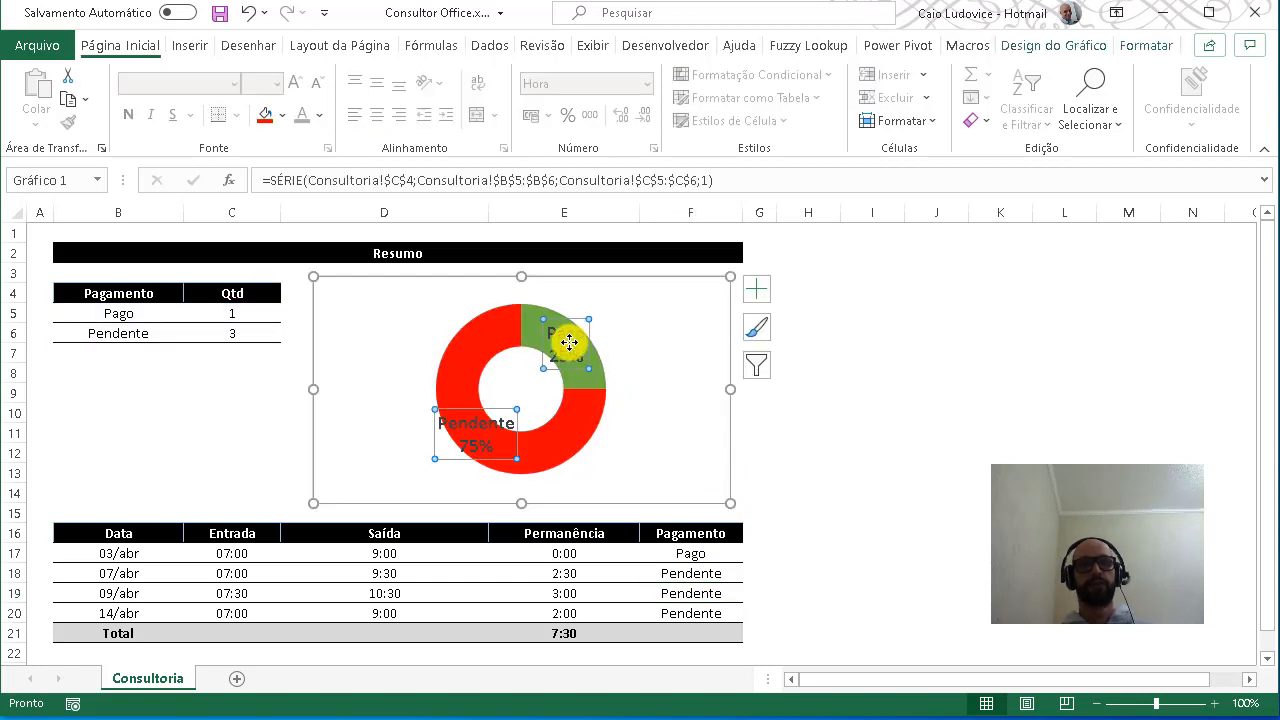
pyautogui.click(319, 84)
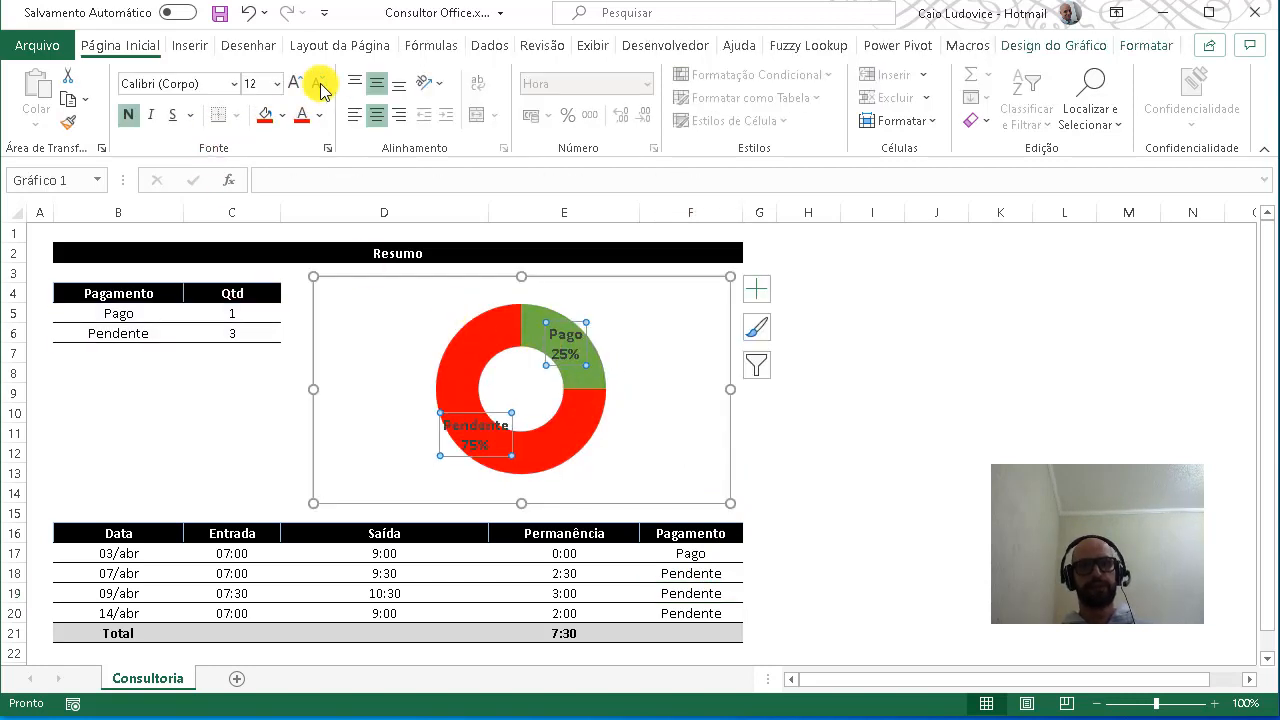
pyautogui.click(319, 84)
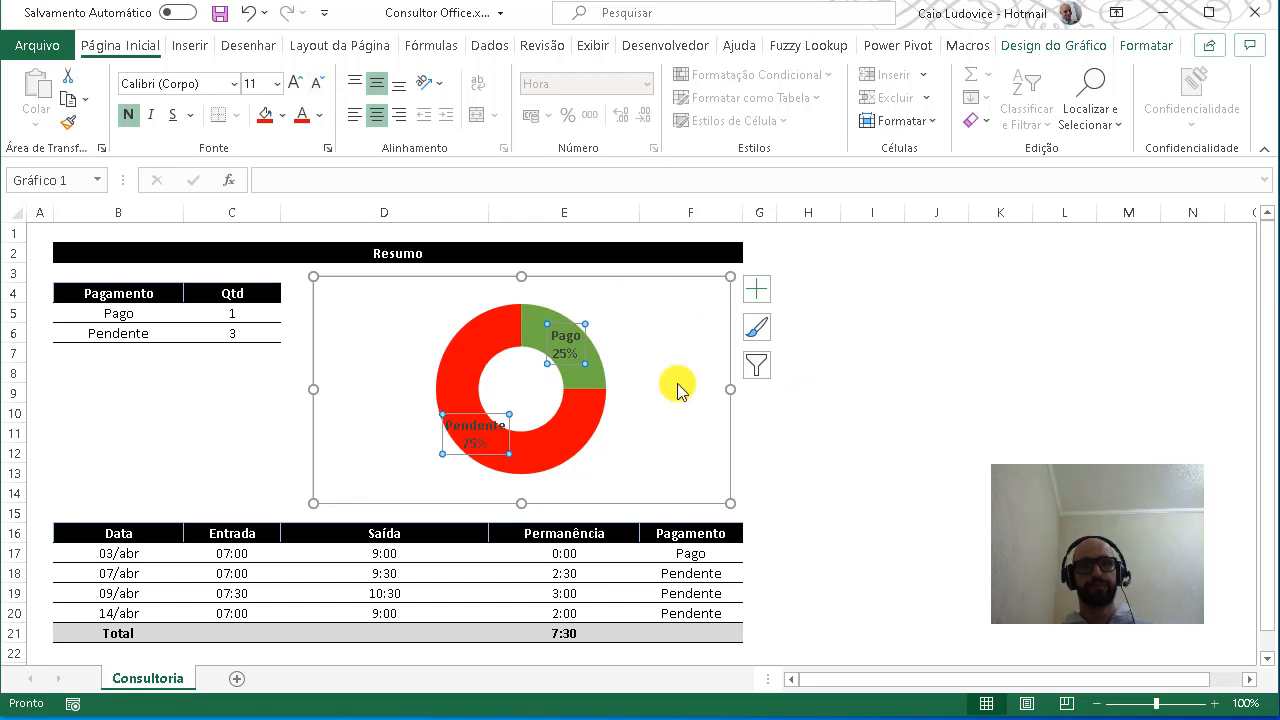
pyautogui.click(175, 416)
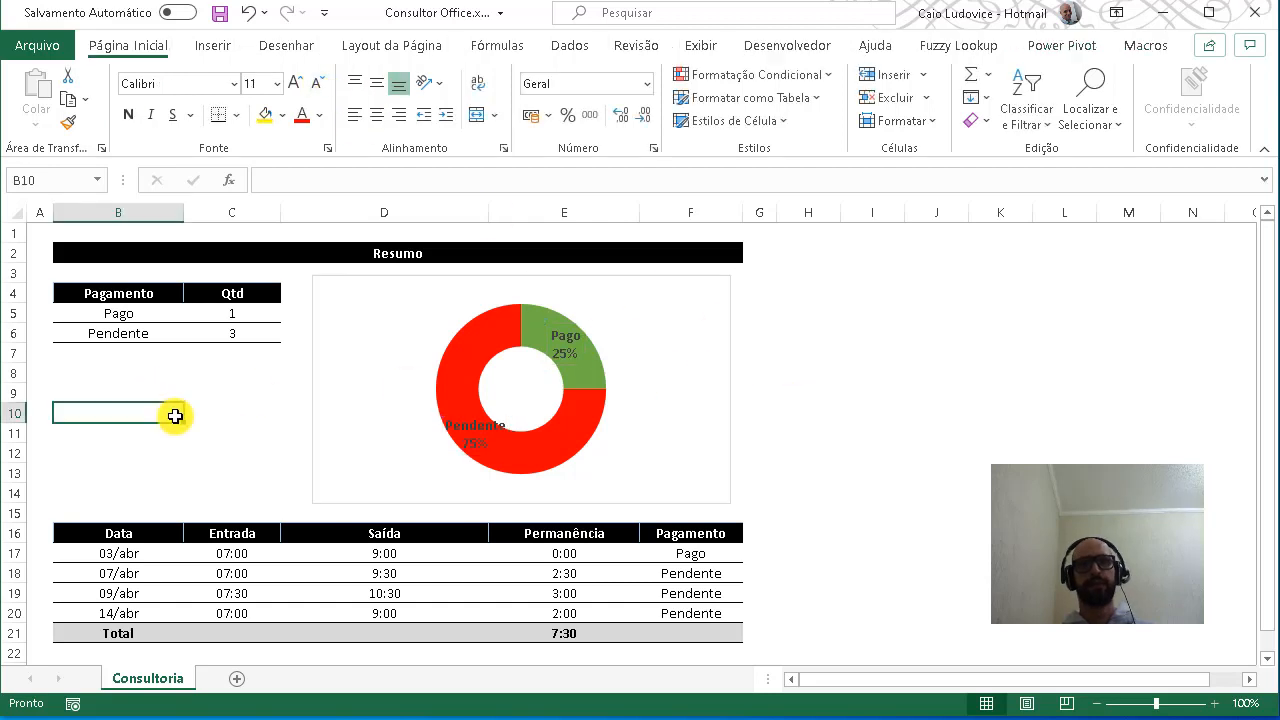
# Remove the outline of the doughnut chart's chart area with Sem Contorno.
pyautogui.click(384, 282)
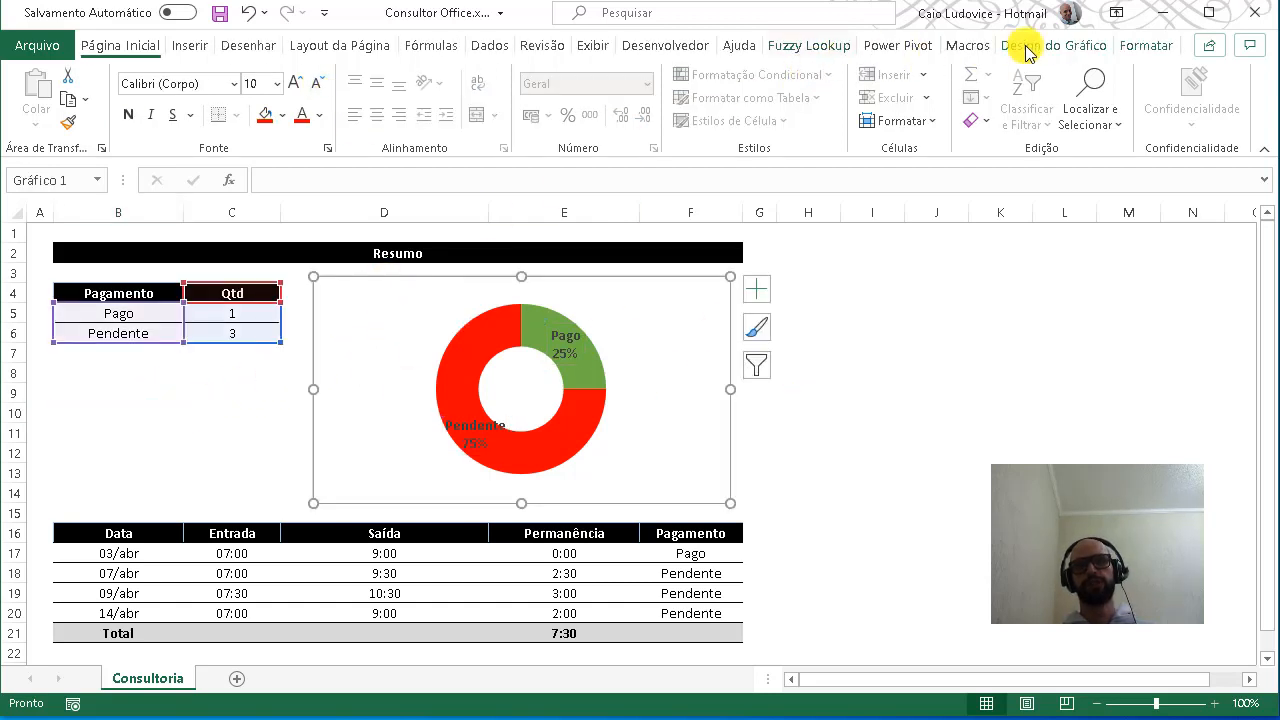
pyautogui.click(1148, 48)
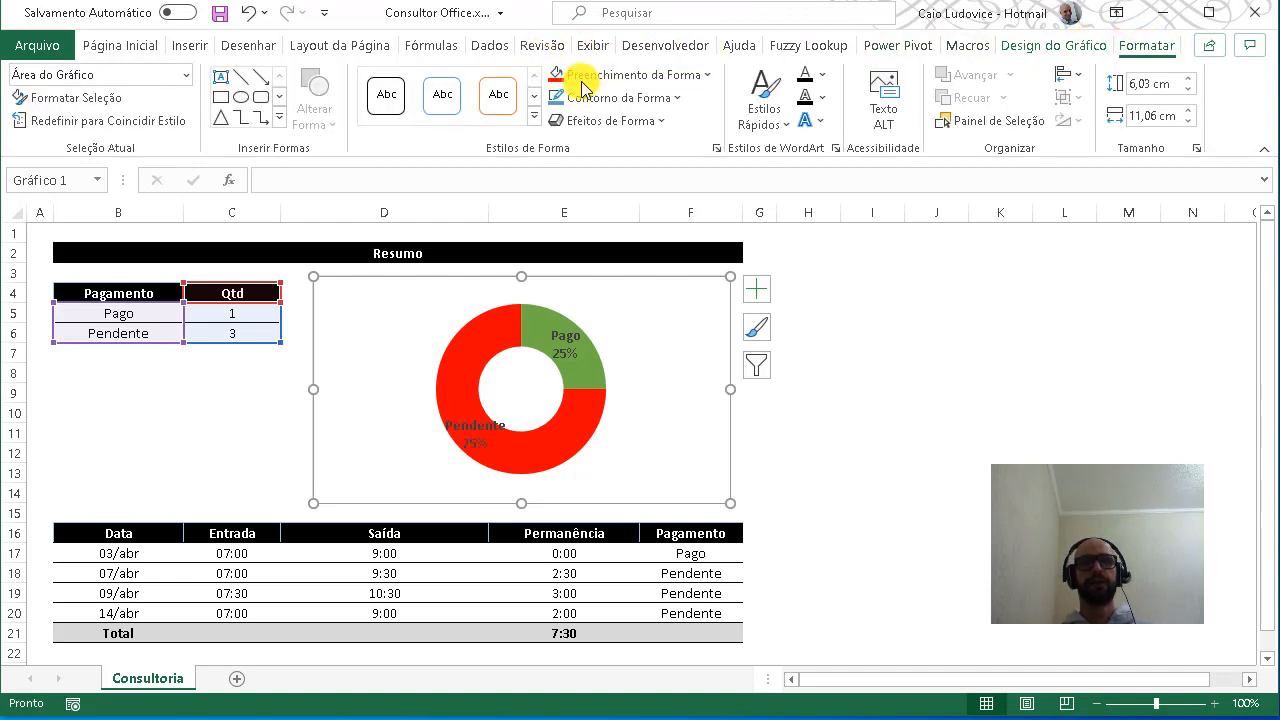
pyautogui.click(678, 100)
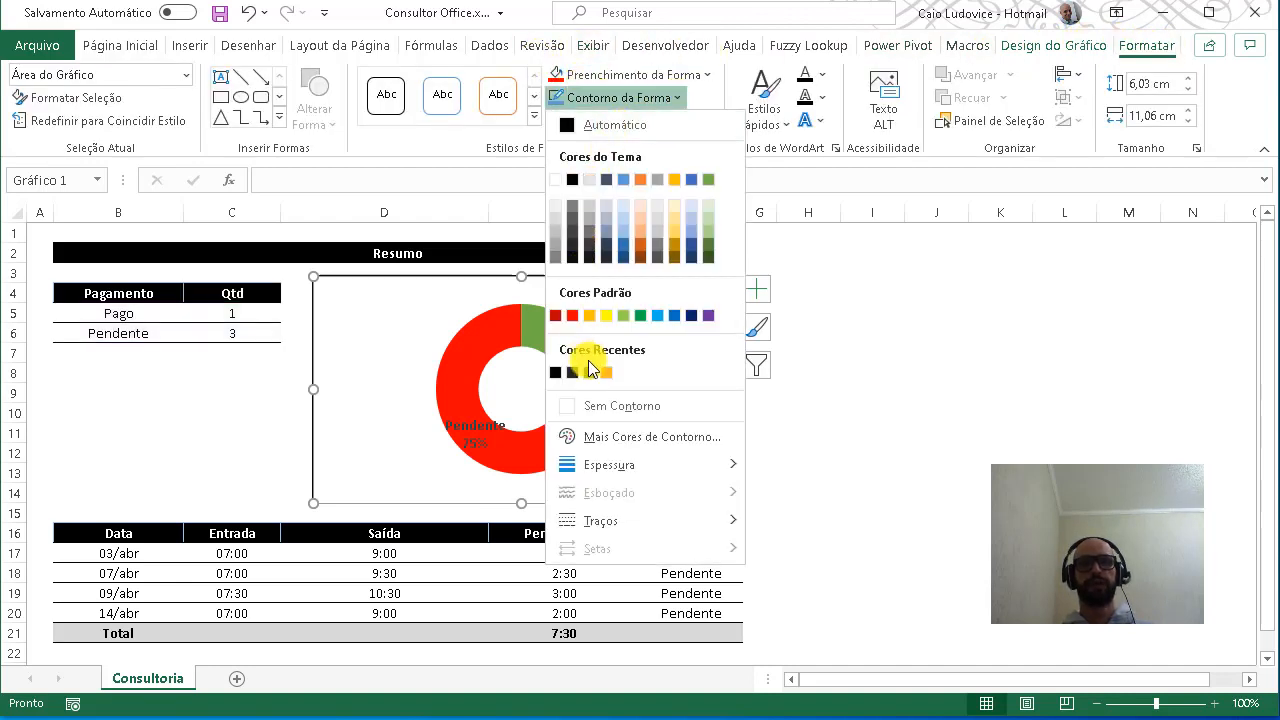
pyautogui.click(588, 404)
pyautogui.click(245, 416)
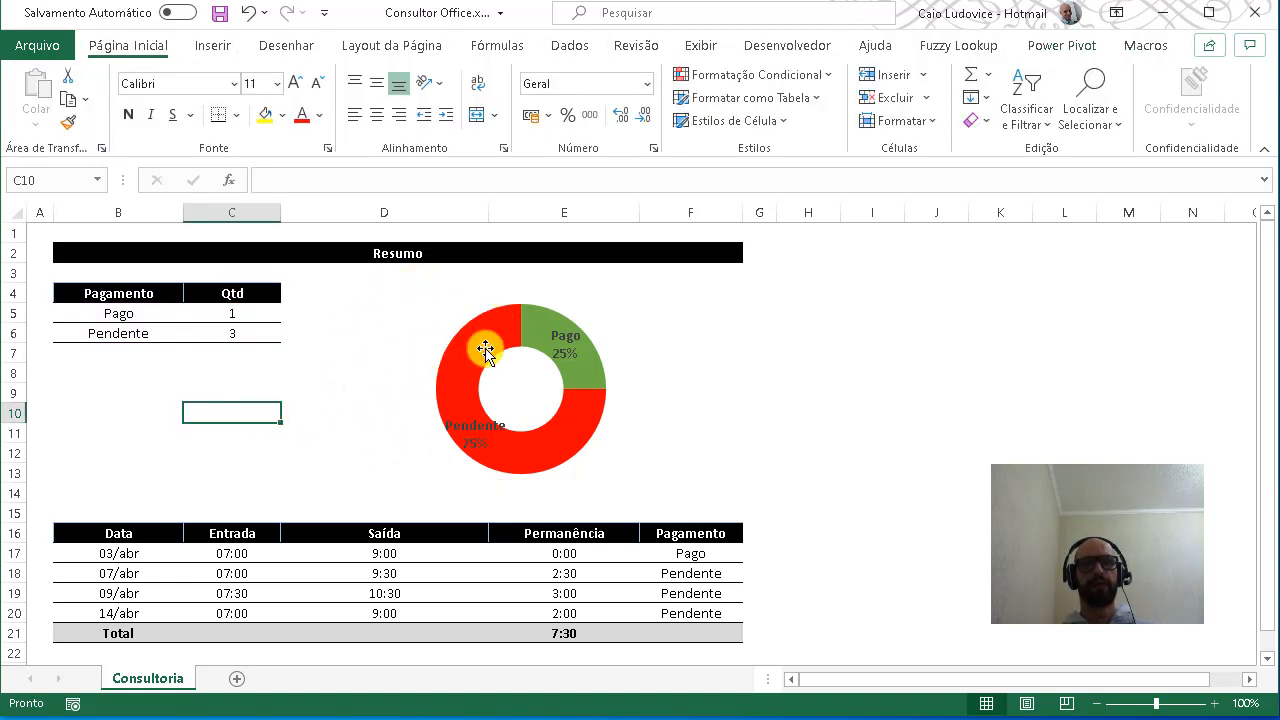
# Move the Pago and Pendente data labels outside the doughnut ring, each beside its own slice.
pyautogui.click(555, 348)
pyautogui.click(568, 336)
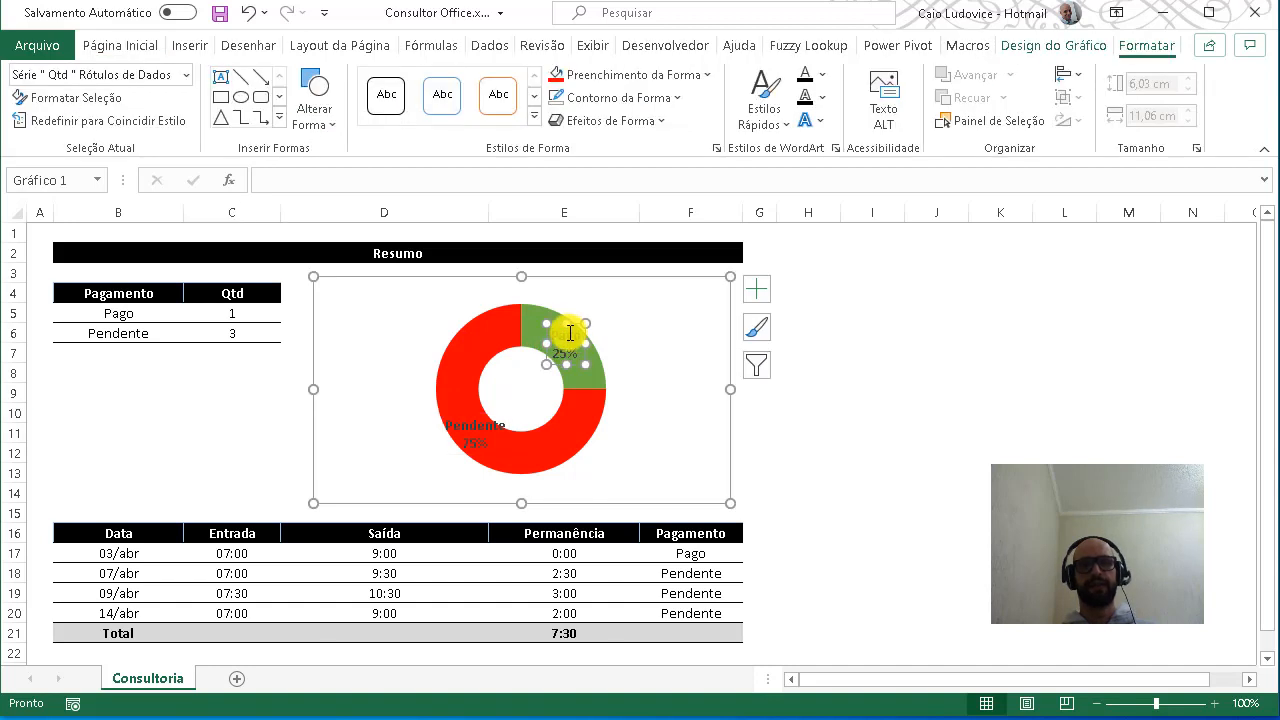
pyautogui.moveTo(583, 323); pyautogui.dragTo(638, 313)
pyautogui.click(457, 434)
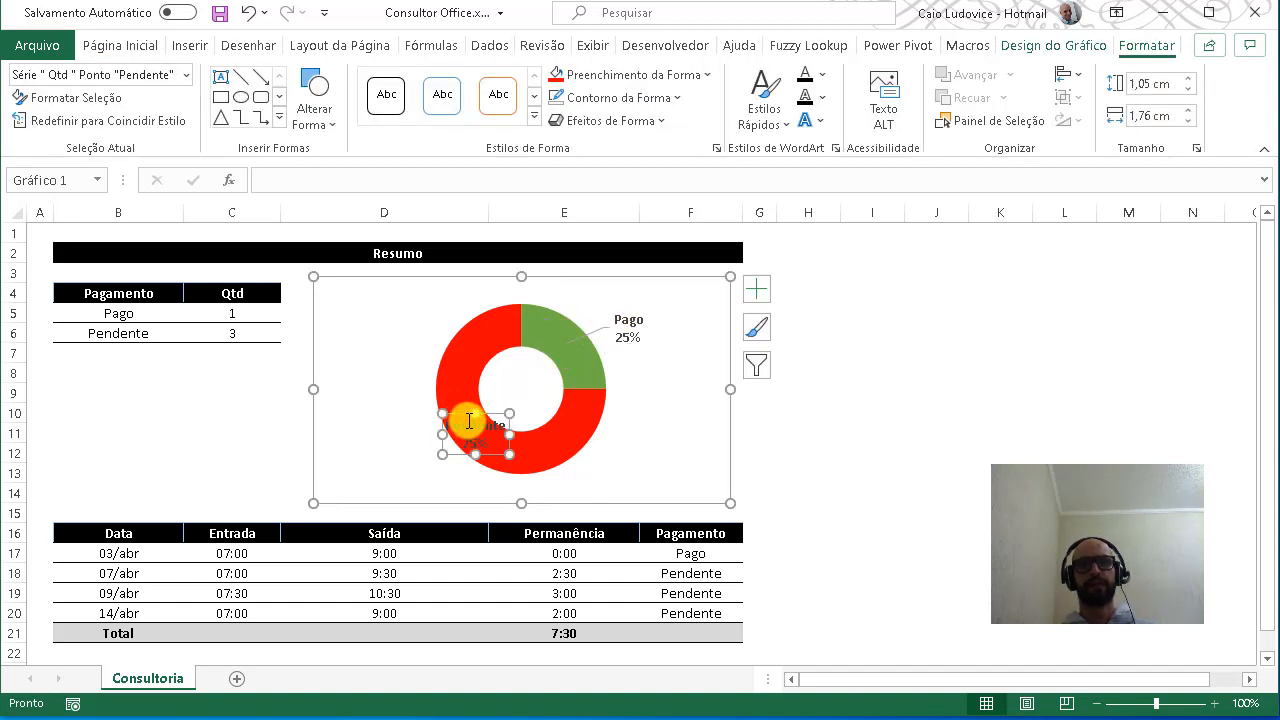
pyautogui.moveTo(461, 416); pyautogui.dragTo(401, 434)
pyautogui.click(229, 430)
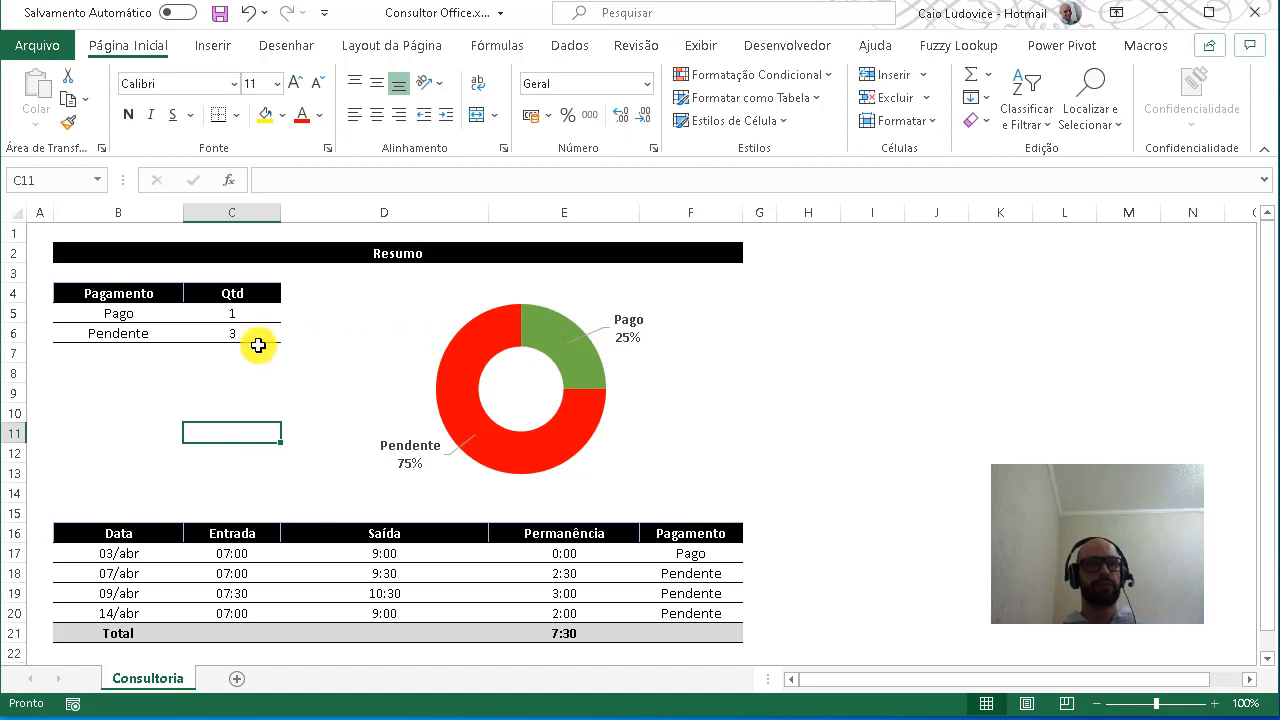
# Review the Qtd counts, the chart's source range, and the Permanência formulas and row data of the pending visits.
pyautogui.moveTo(263, 309); pyautogui.dragTo(257, 331)
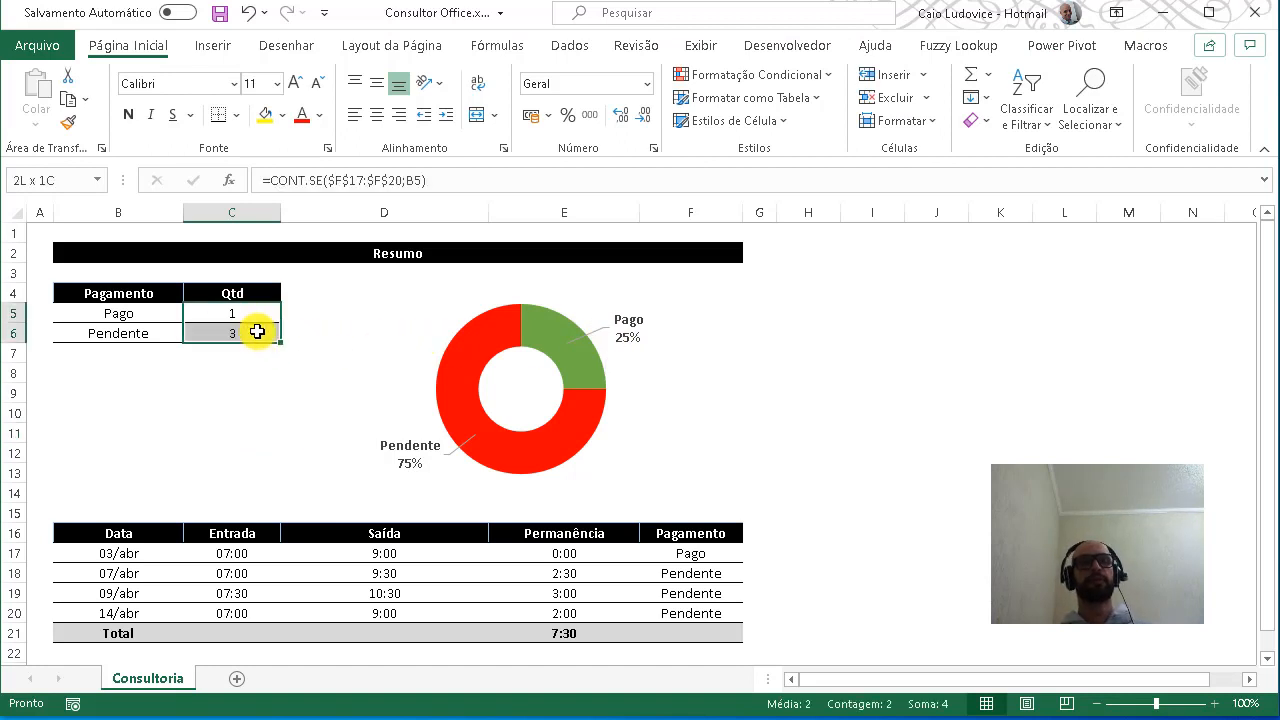
pyautogui.click(417, 314)
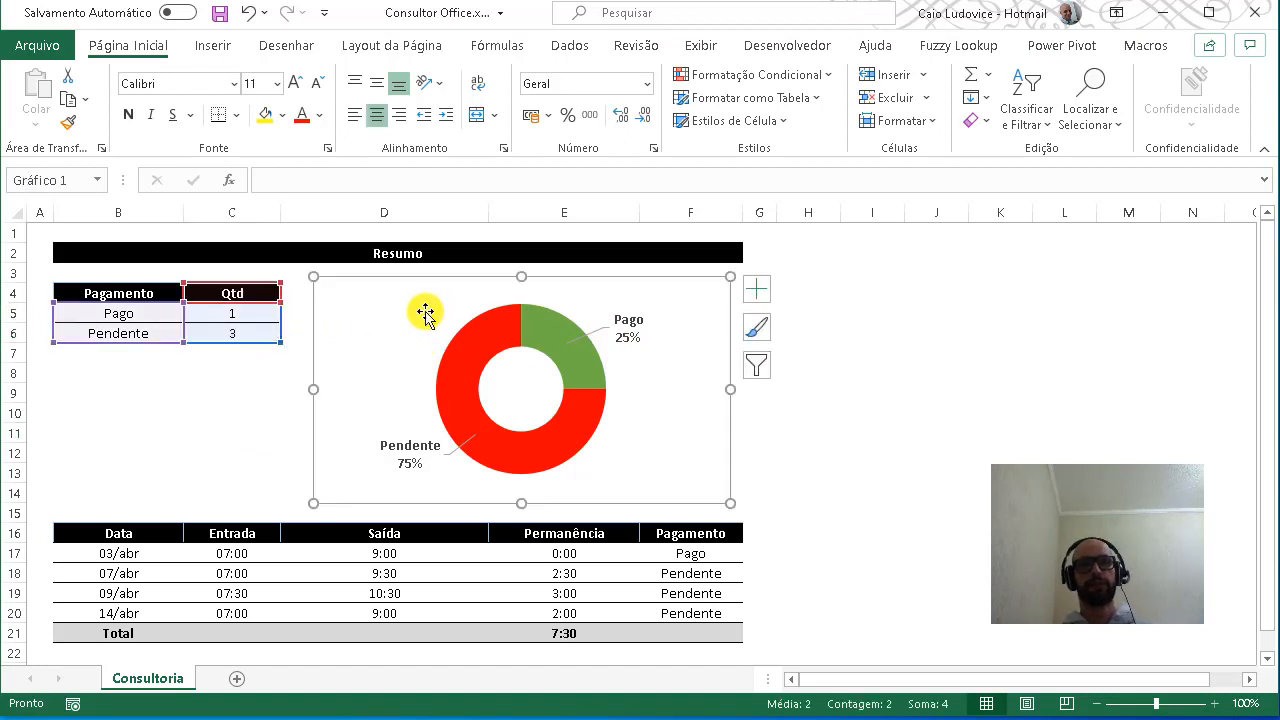
pyautogui.click(270, 400)
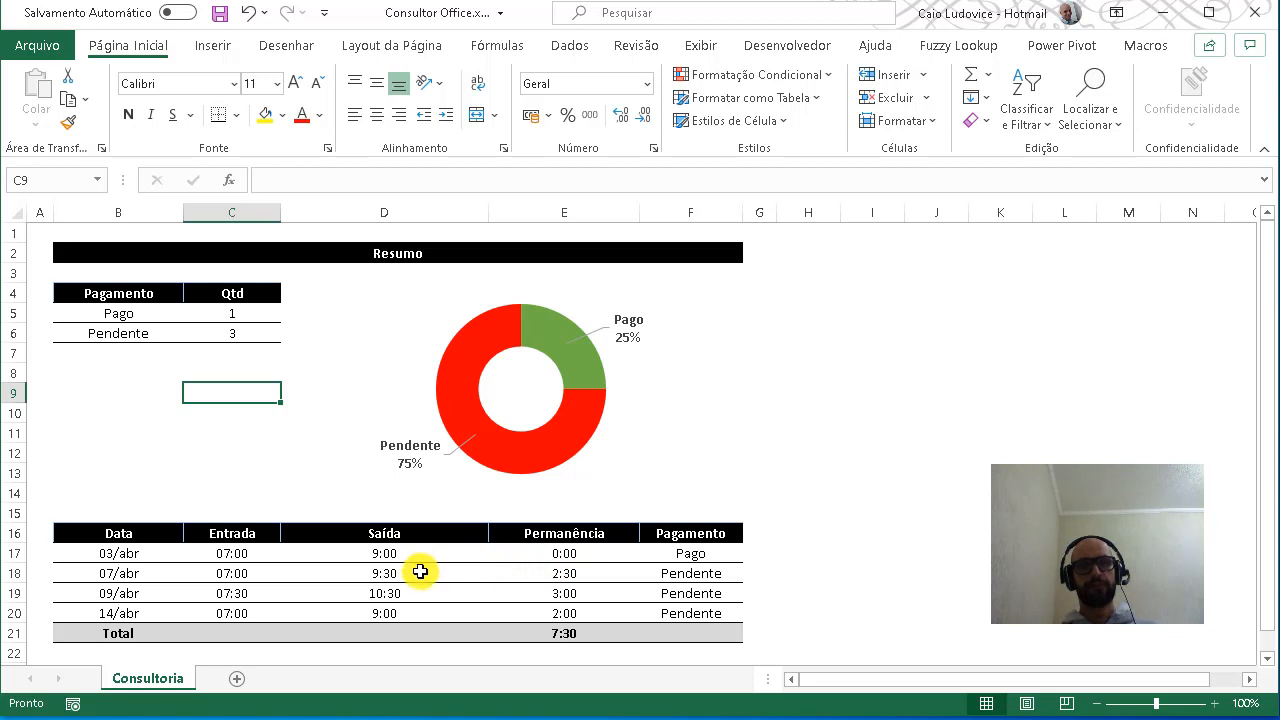
pyautogui.click(570, 573)
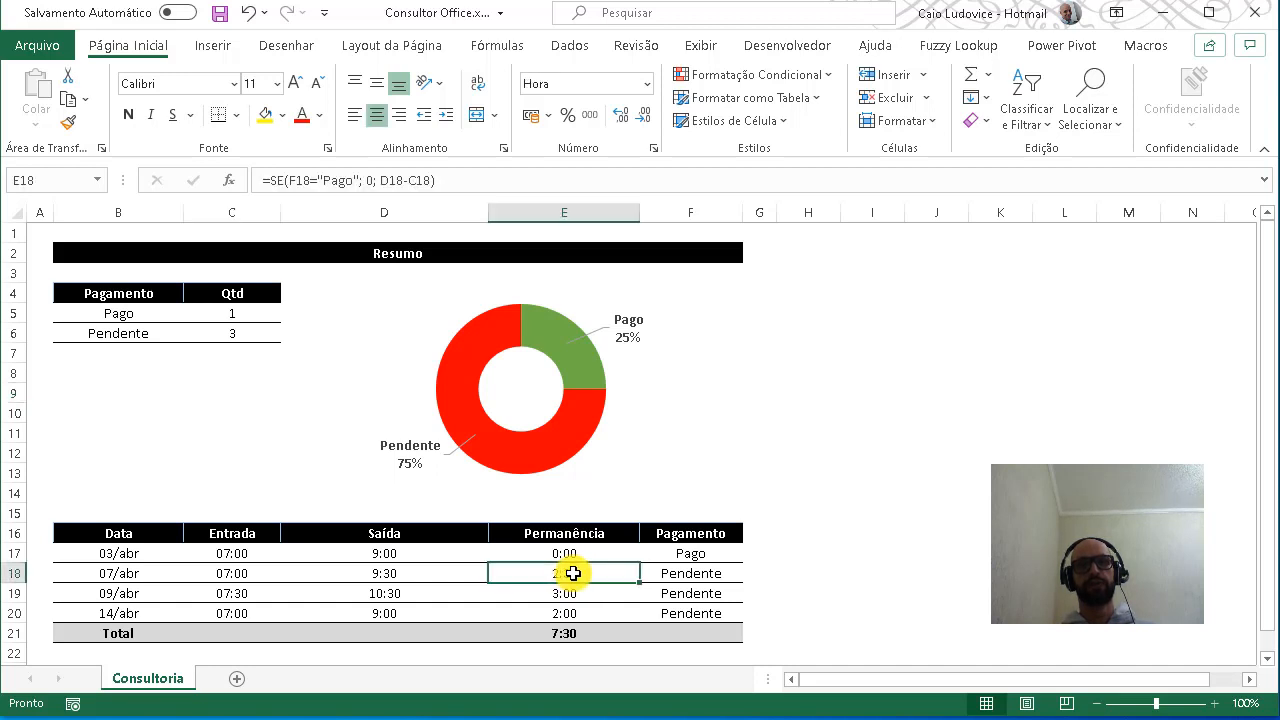
pyautogui.click(573, 594)
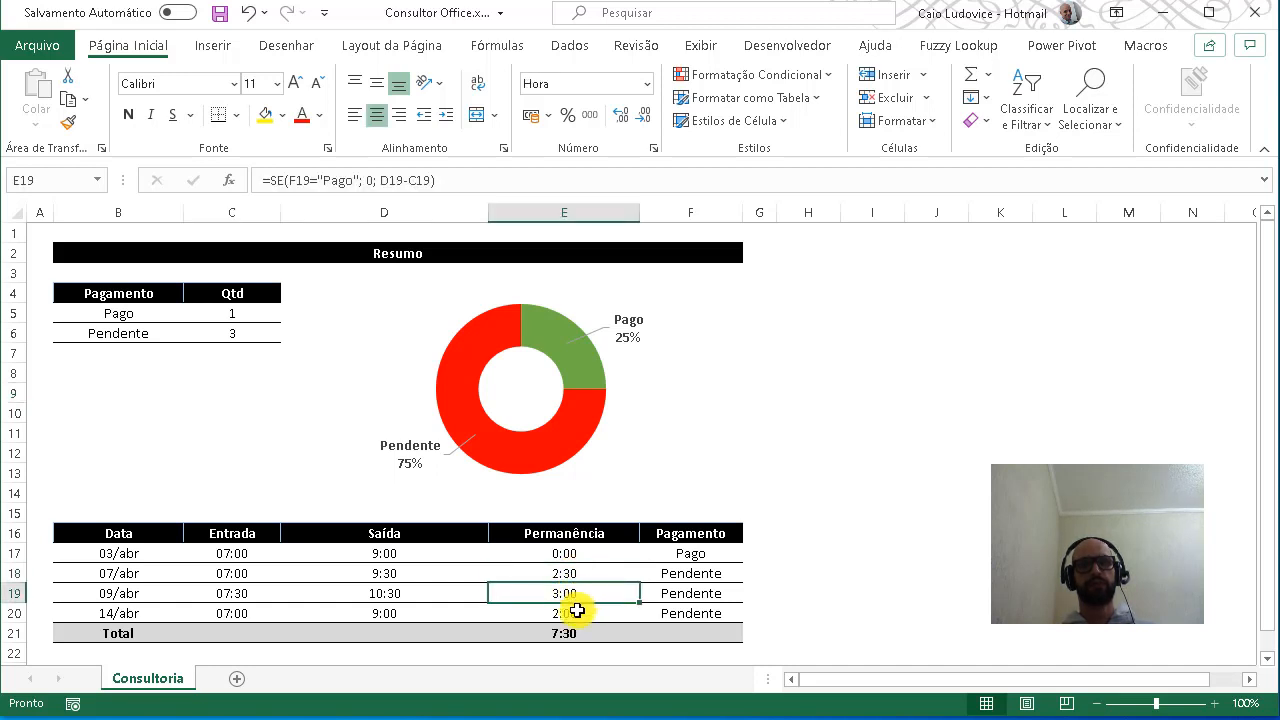
pyautogui.click(577, 610)
pyautogui.click(578, 597)
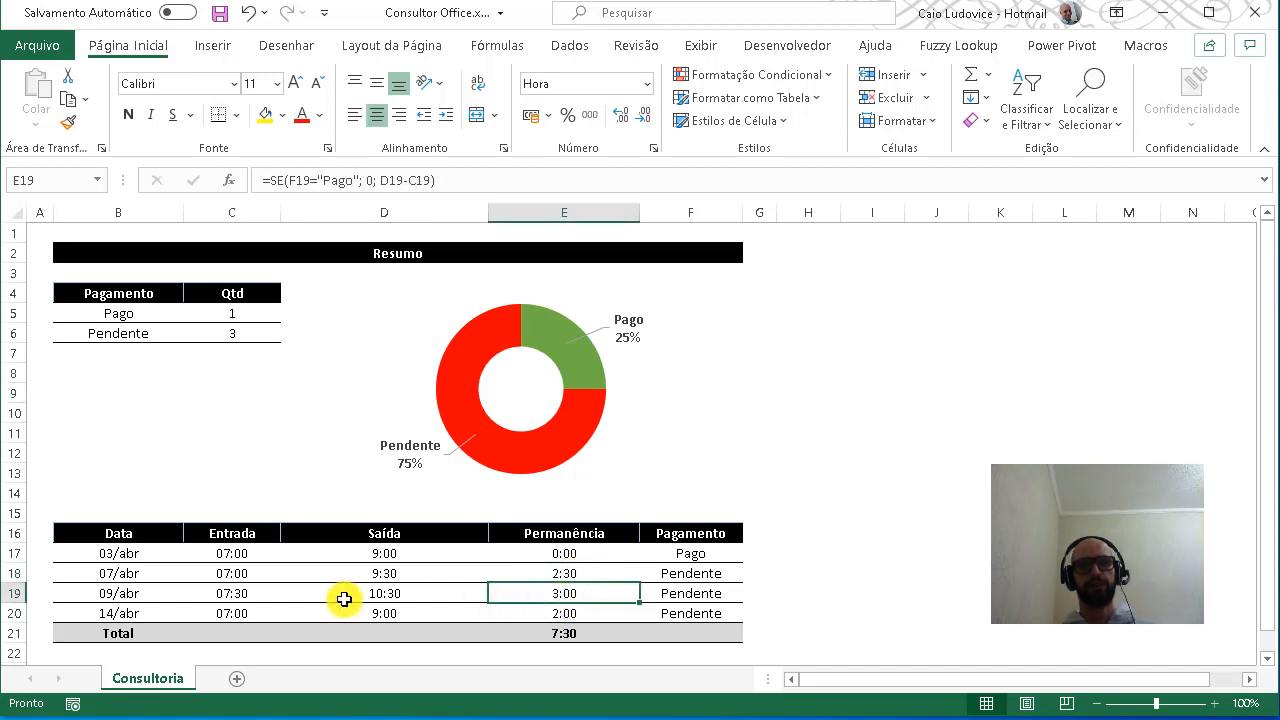
pyautogui.moveTo(131, 597); pyautogui.dragTo(690, 593)
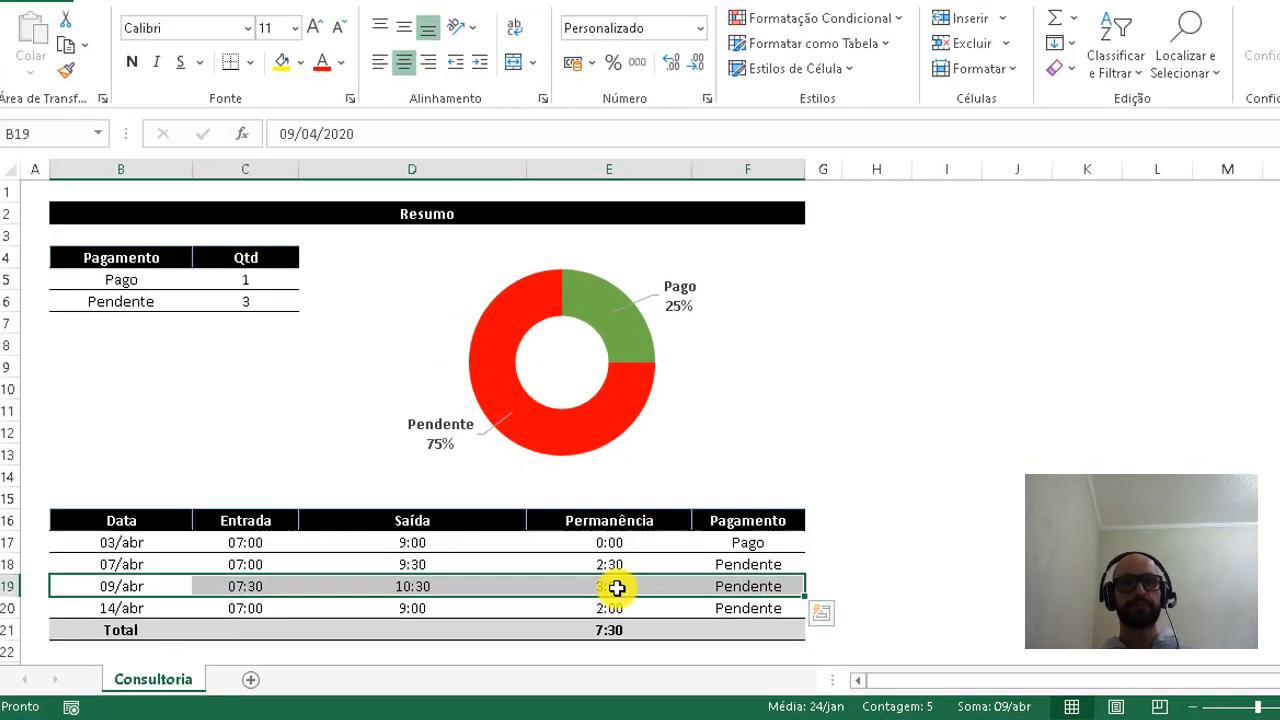
# Subtract a one-hour discount, (1/24), in the Permanência formula of the 09/abr visit in E19.
pyautogui.click(565, 595)
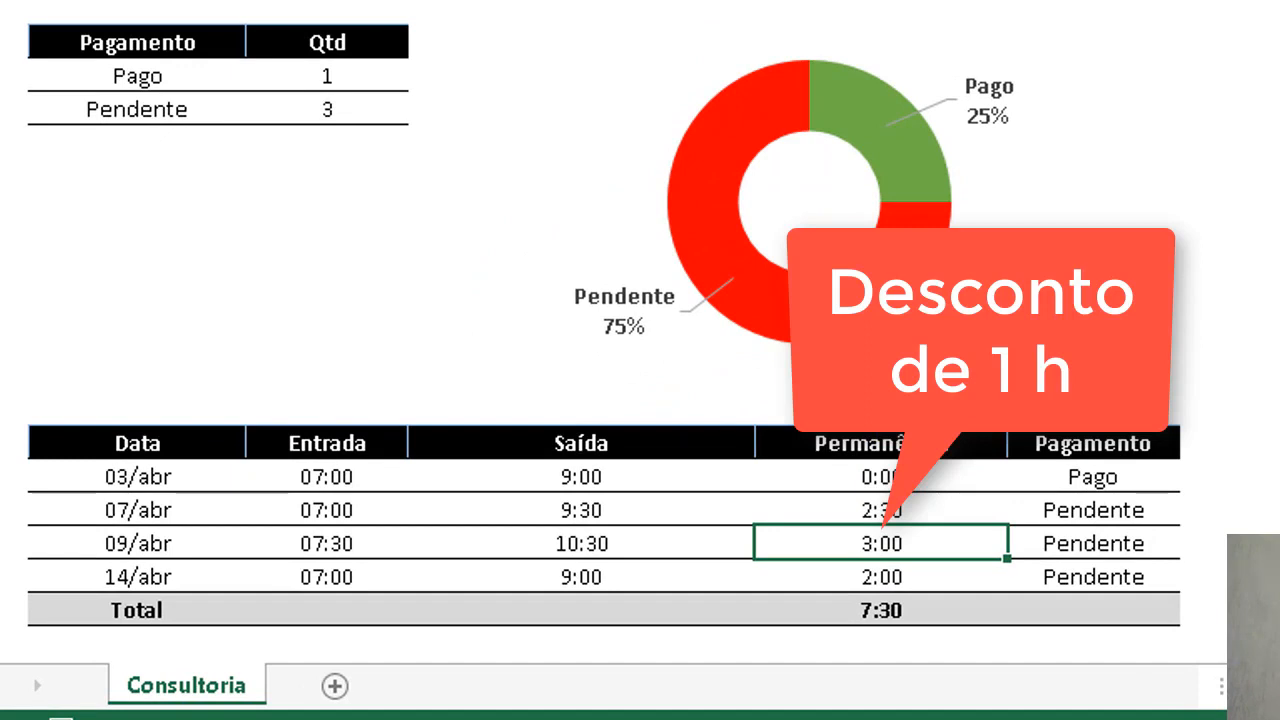
pyautogui.press('F2')
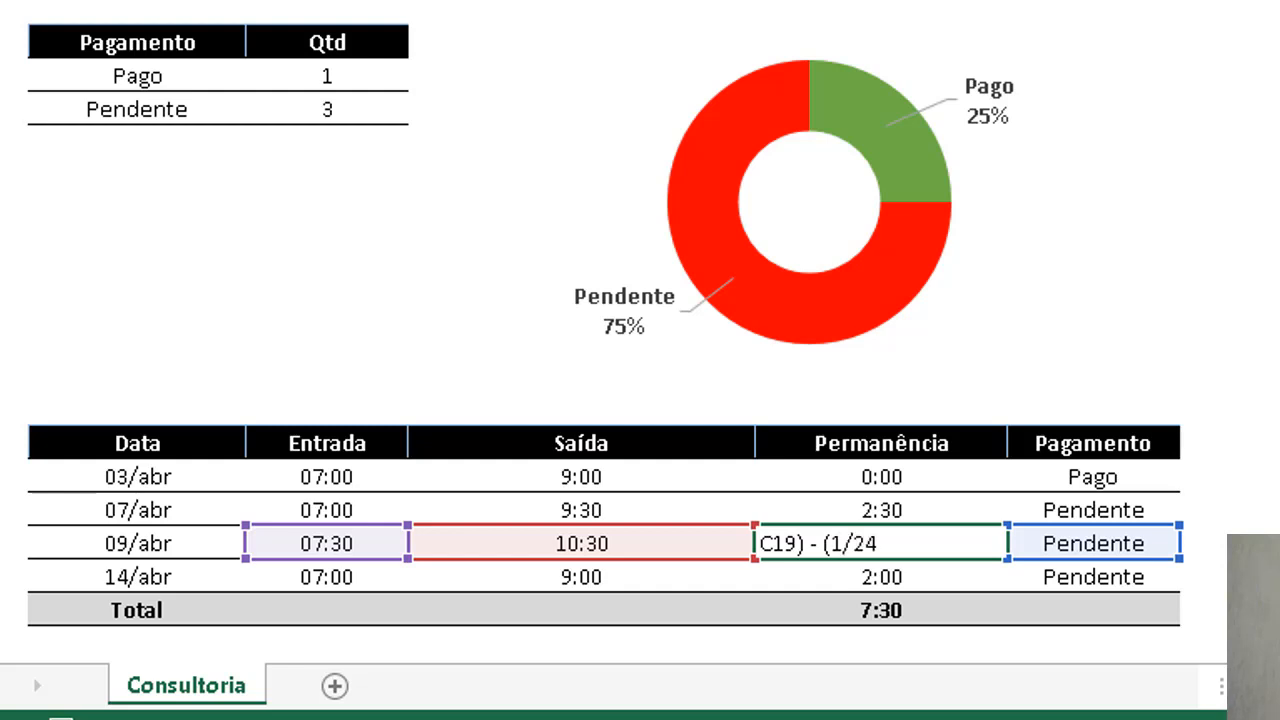
pyautogui.press('Return')
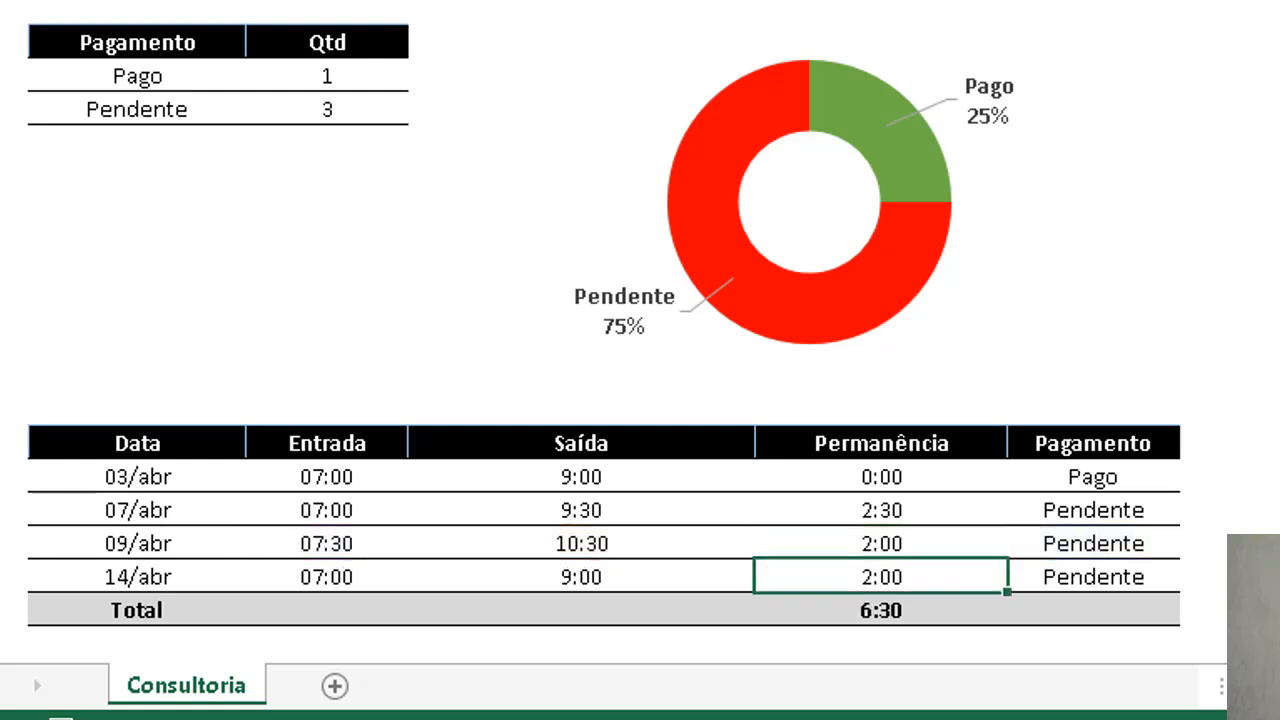
pyautogui.click(840, 543)
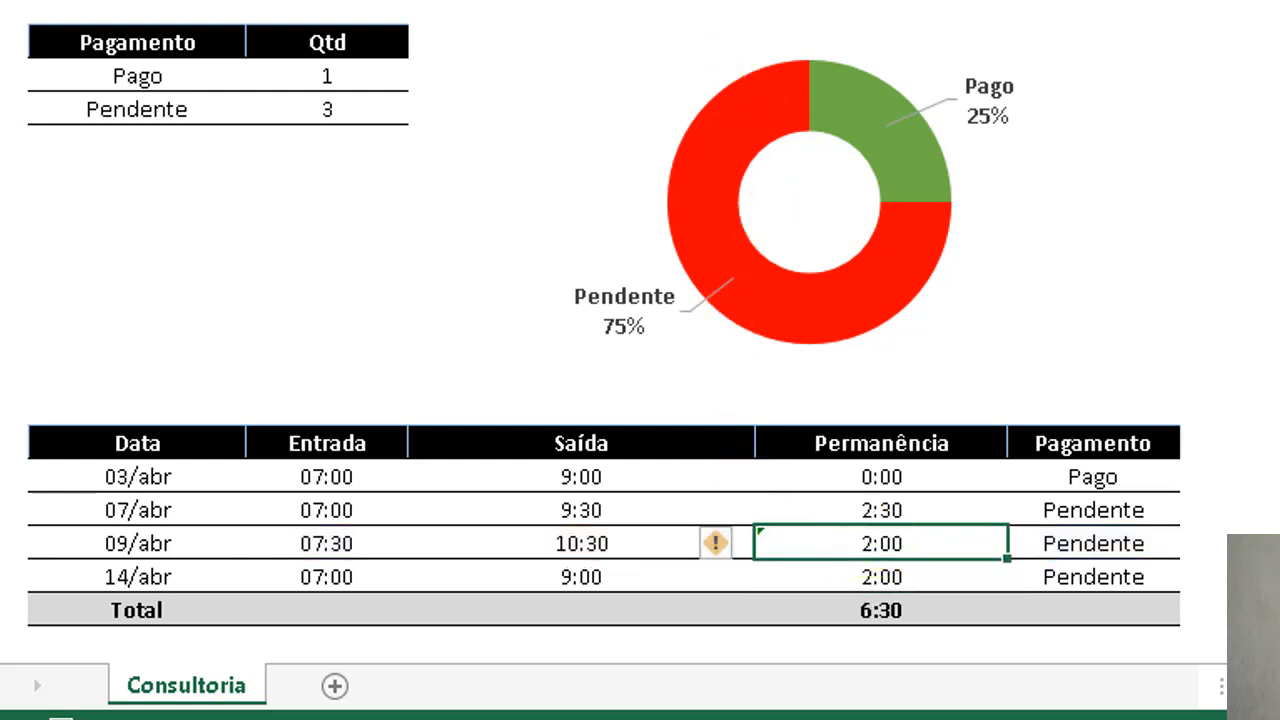
# Ignore the inconsistent-formula error on the 09/abr visit's Permanência cell and check the Permanência values and their total.
pyautogui.click(742, 553)
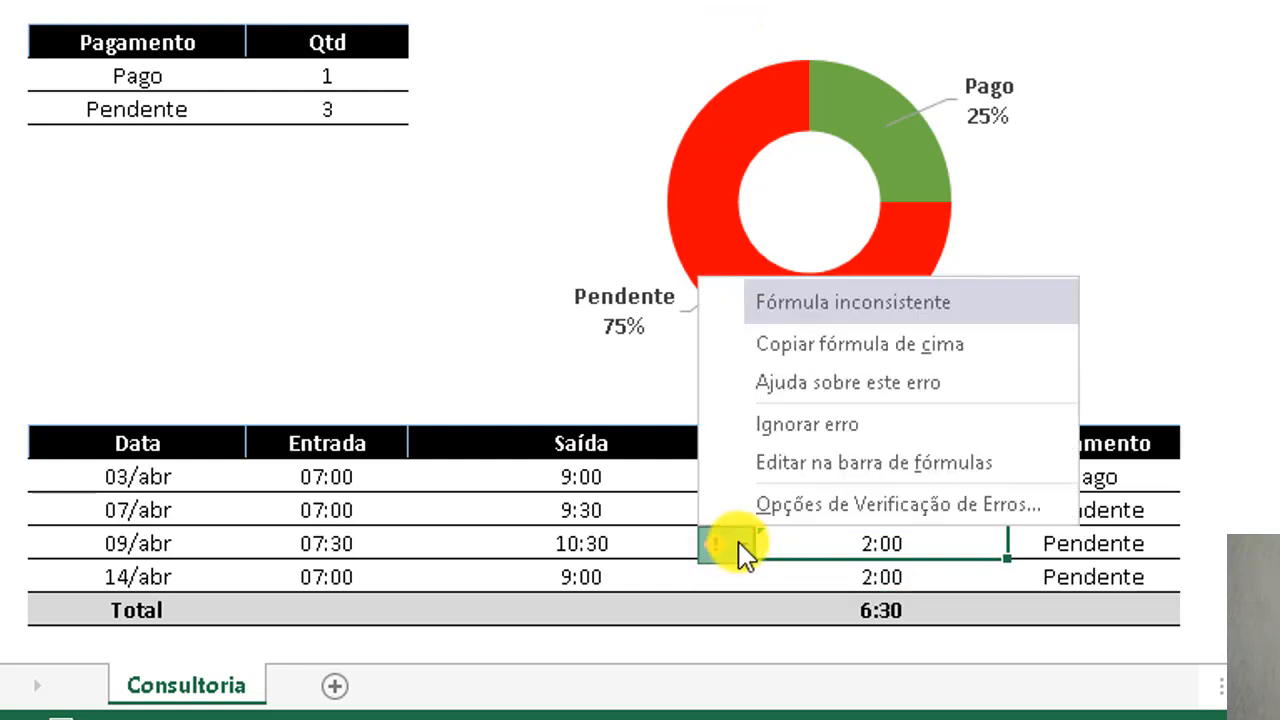
pyautogui.click(808, 426)
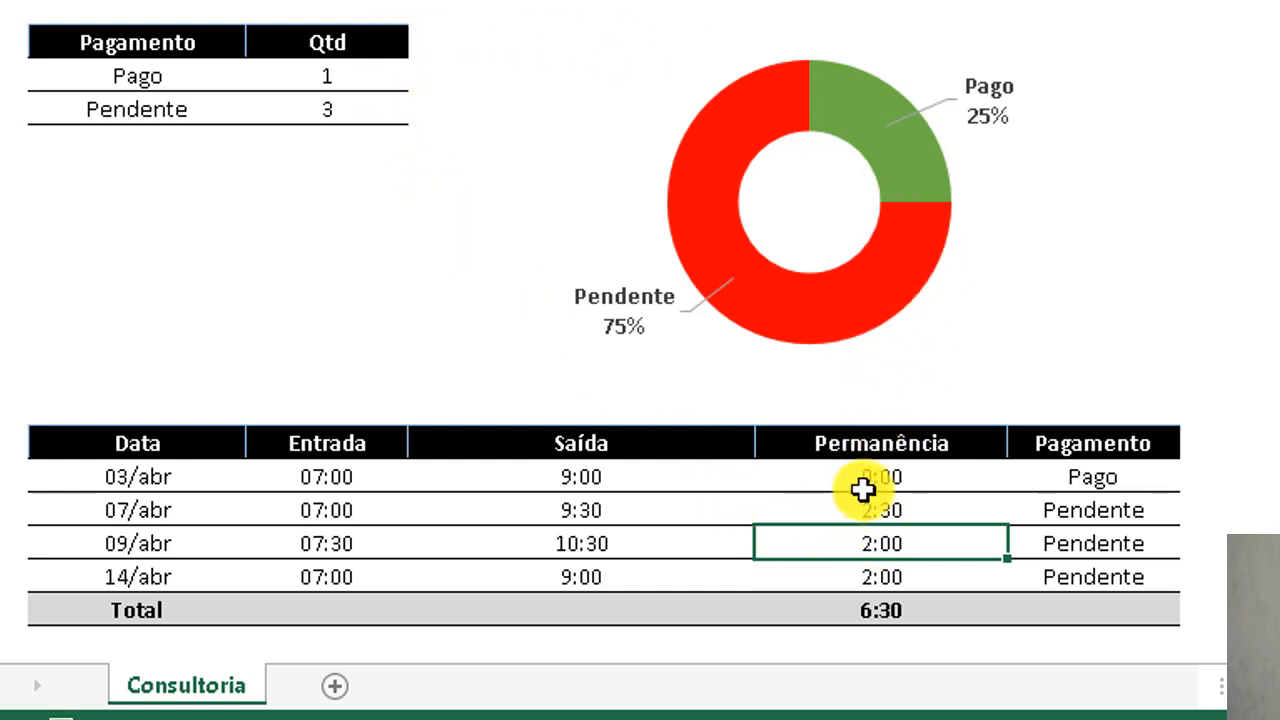
pyautogui.moveTo(862, 487); pyautogui.dragTo(870, 578)
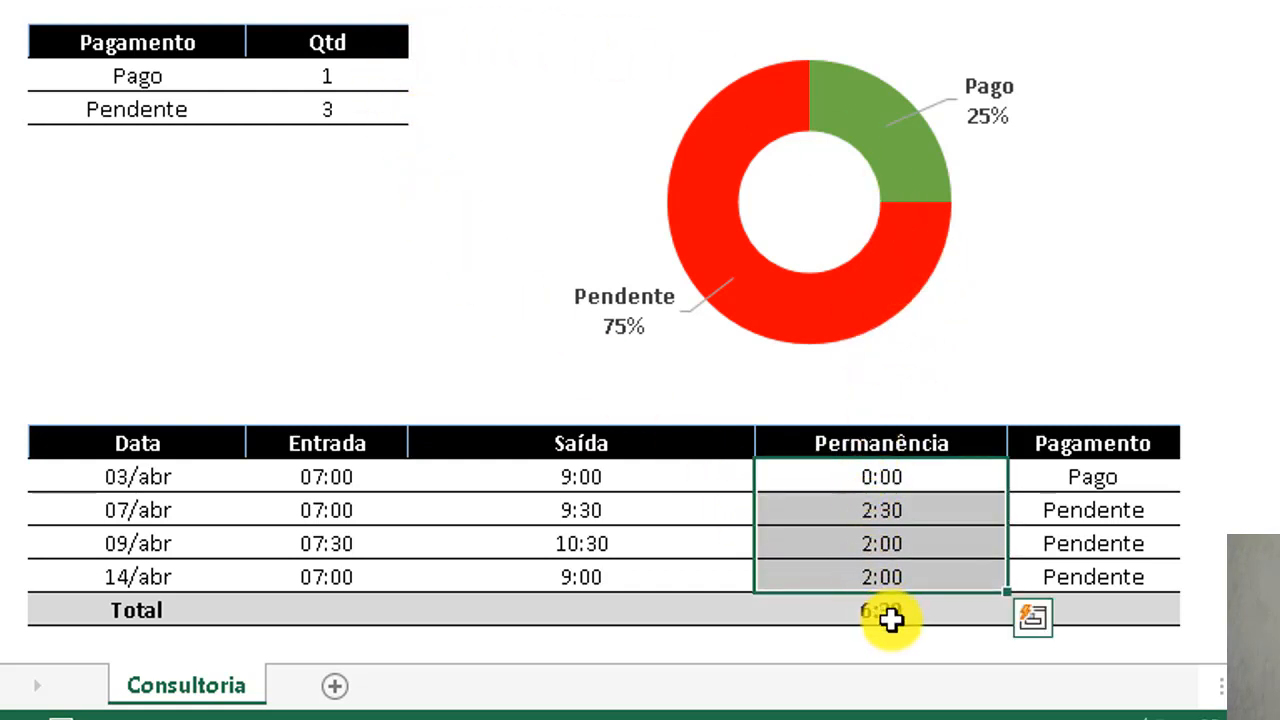
pyautogui.click(890, 614)
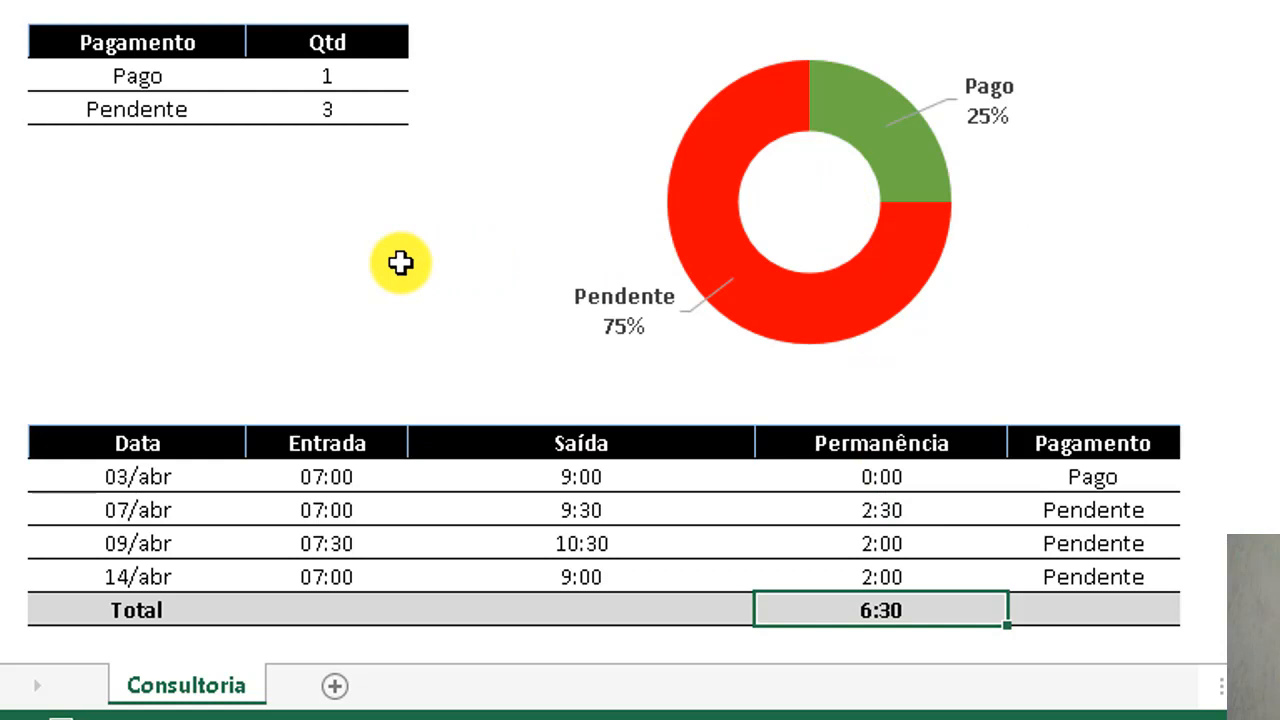
# Widen the doughnut chart by extending its left edge closer to the Pagamento and Qtd table.
pyautogui.click(714, 131)
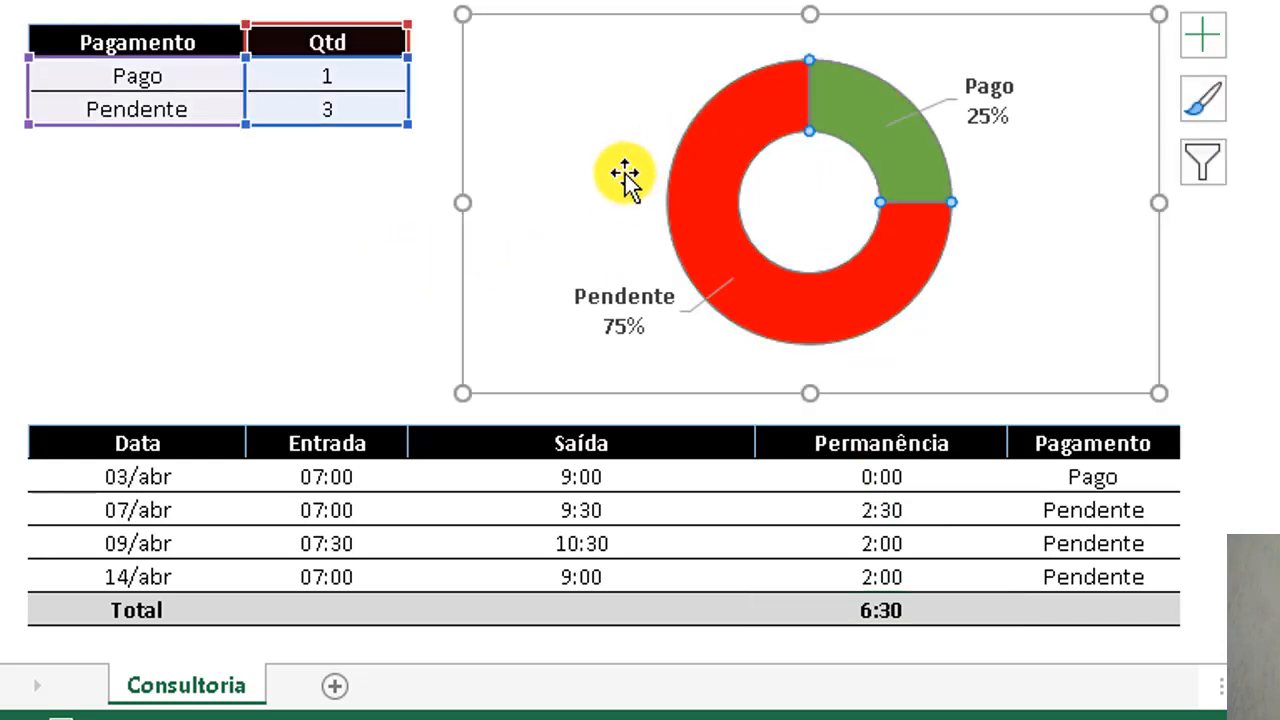
pyautogui.moveTo(460, 204); pyautogui.dragTo(425, 206)
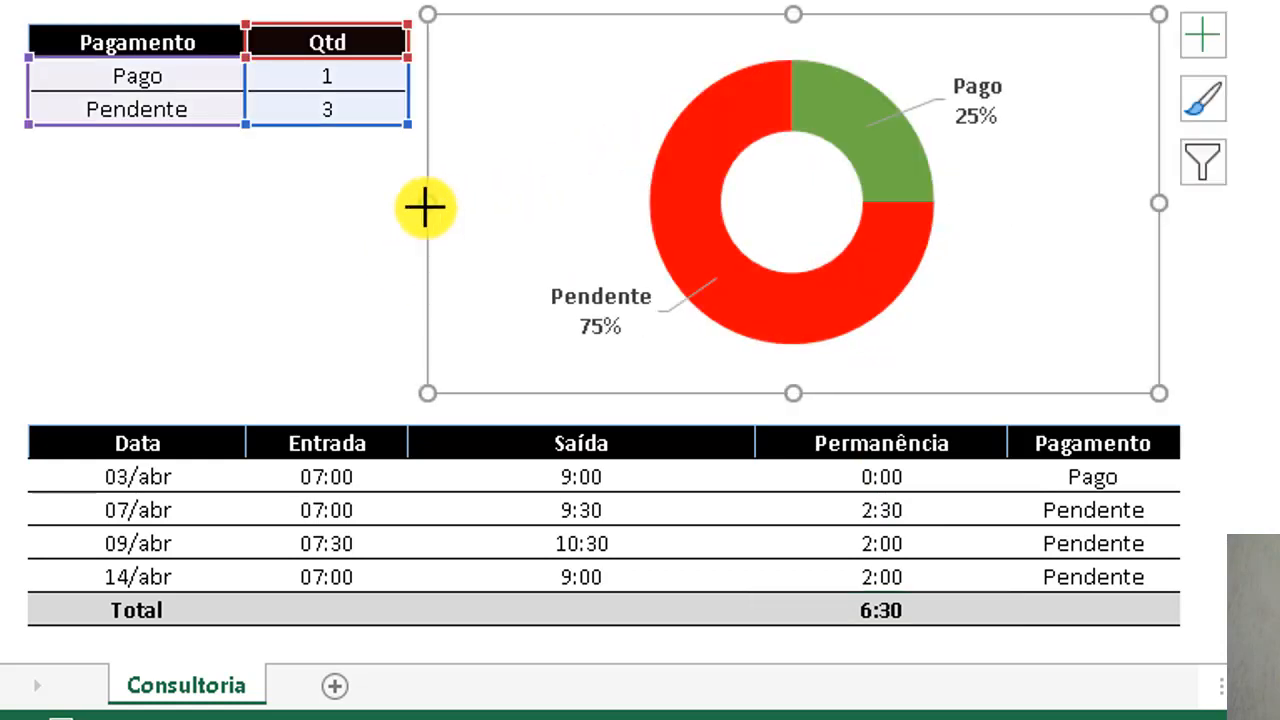
pyautogui.click(328, 249)
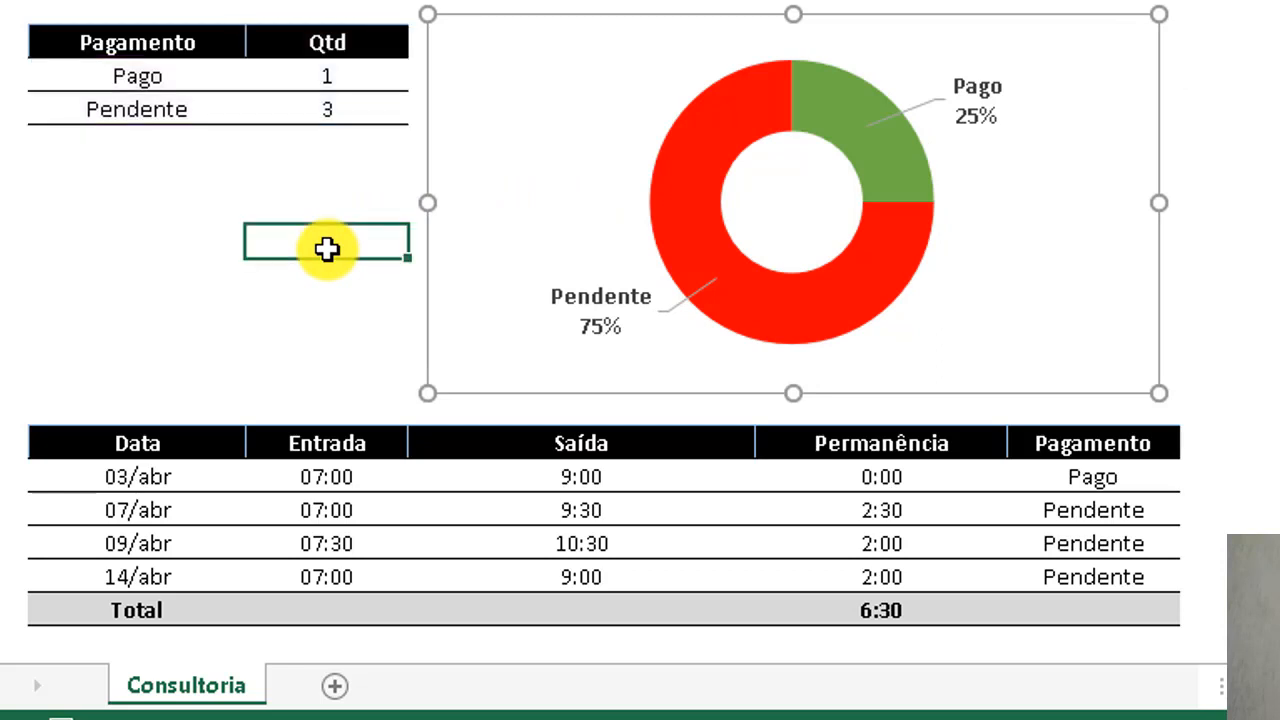
pyautogui.doubleClick(203, 690)
pyautogui.write('uBER')
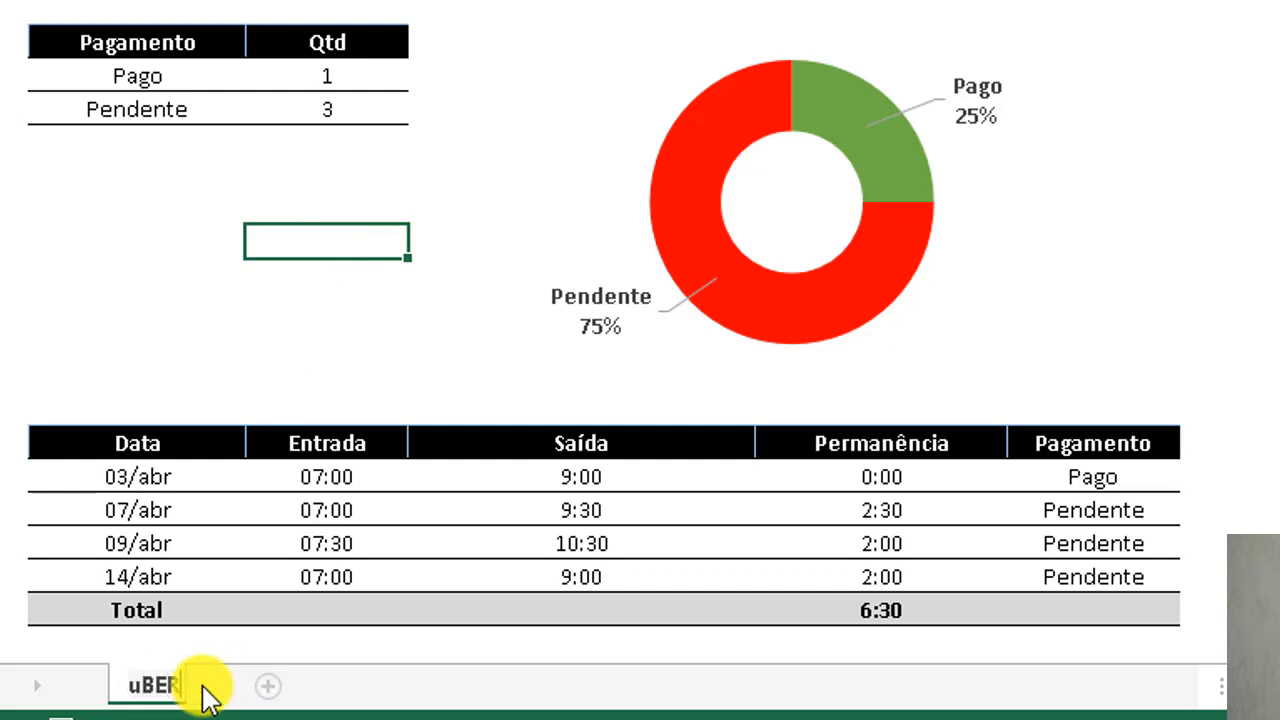
pyautogui.press('BackSpace')
pyautogui.press('BackSpace')
pyautogui.press('BackSpace')
pyautogui.press('BackSpace')
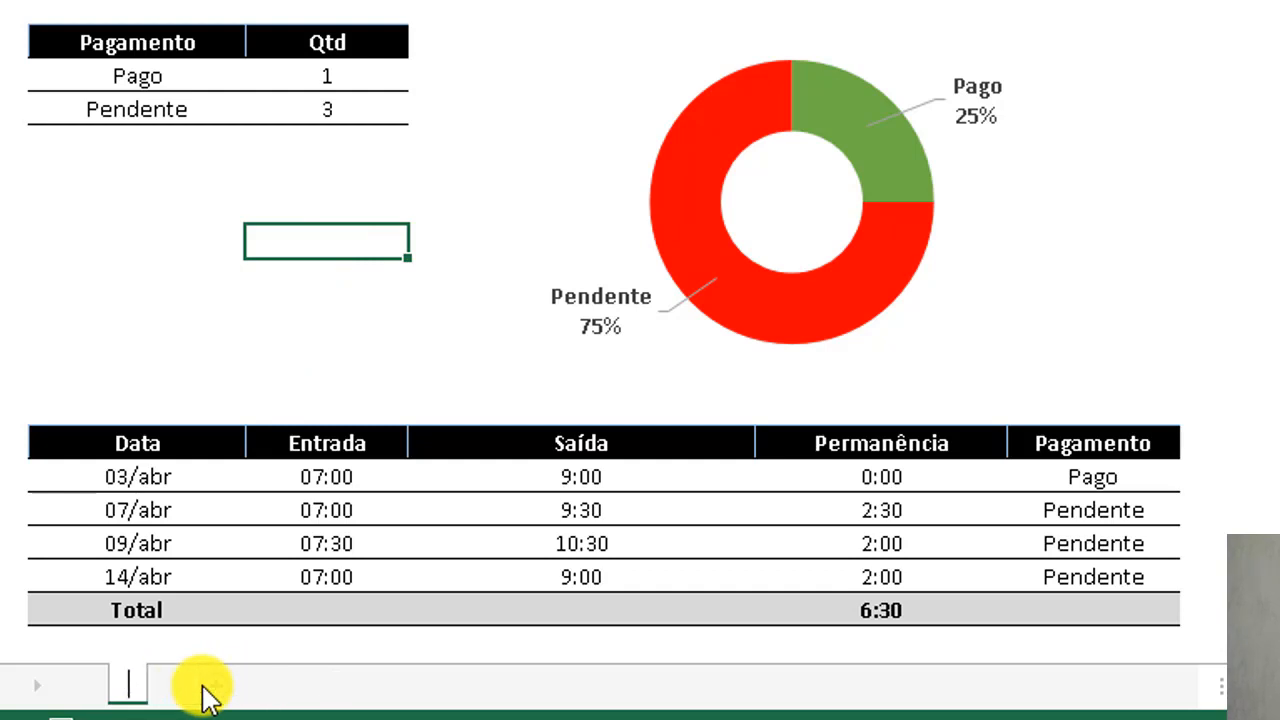
pyautogui.write('Pedreiroro')
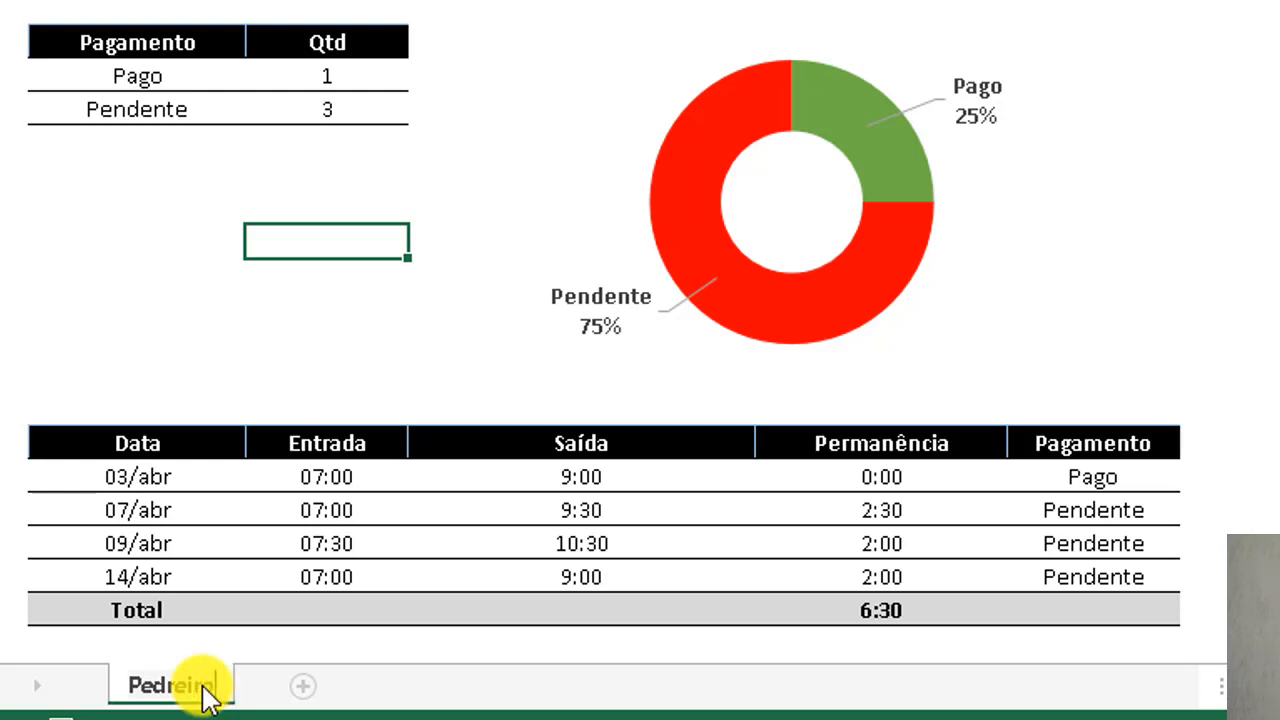
pyautogui.press('Escape')
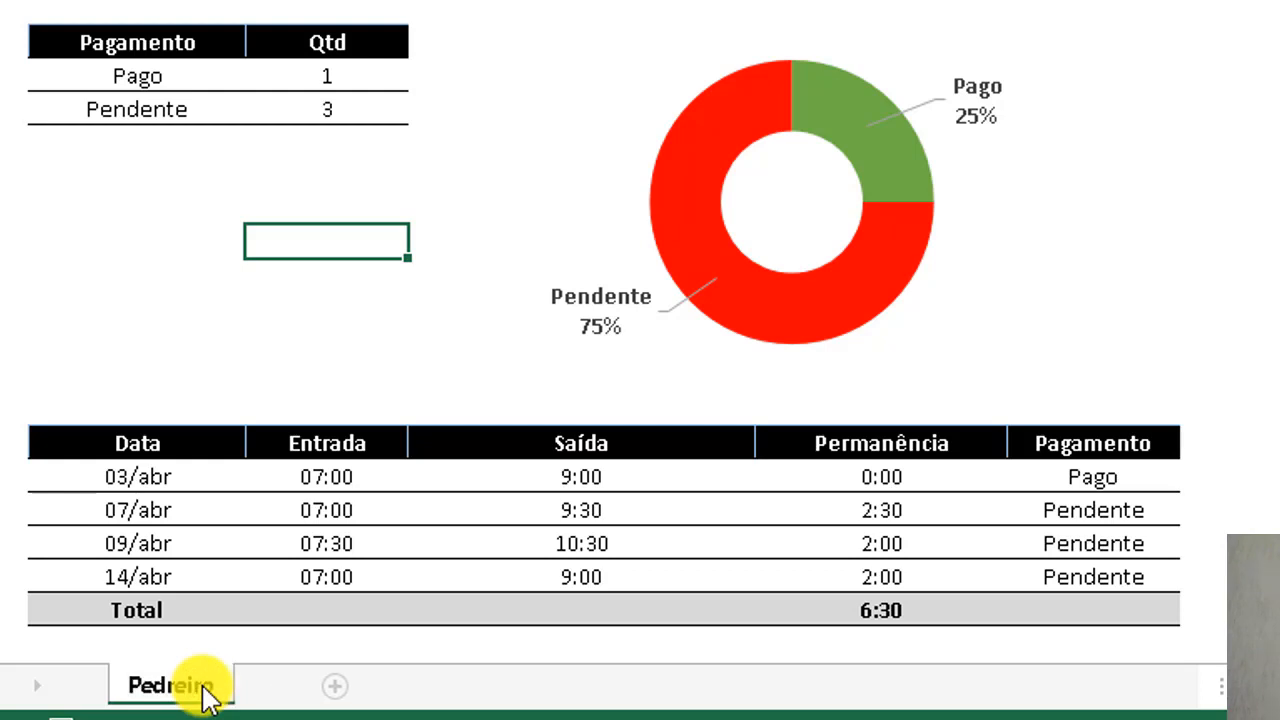